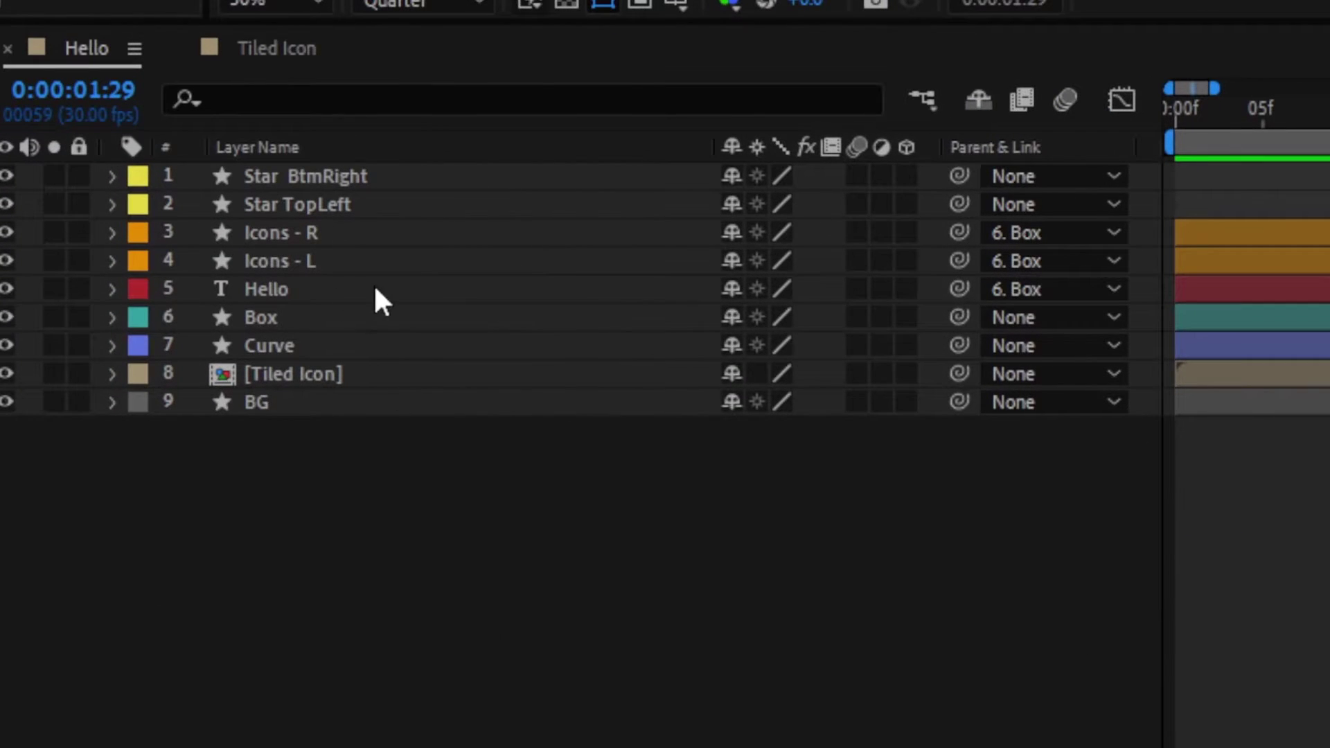
Show the Hello layer's Anchor Point, Position, Scale, Rotation and Opacity one at a time
{"action": "left_click", "coordinate": [375, 288]}
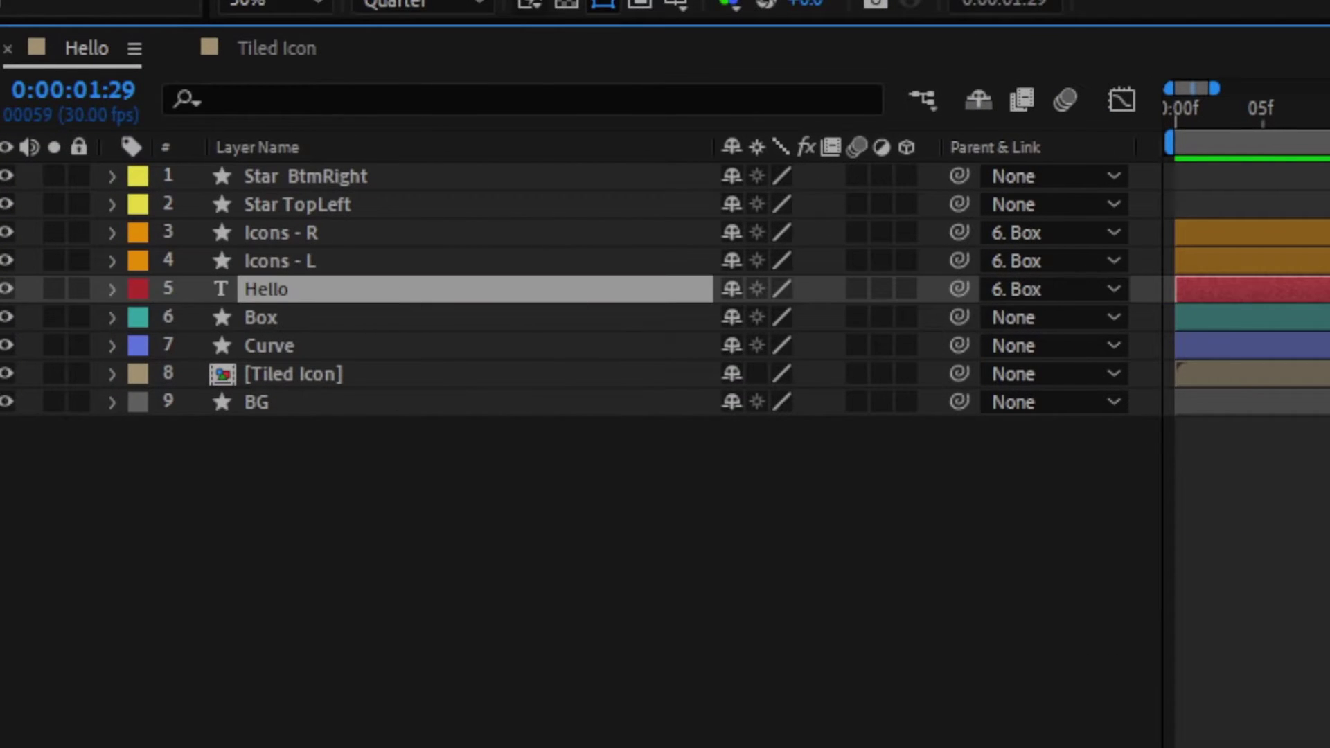
{"action": "key", "text": "a"}
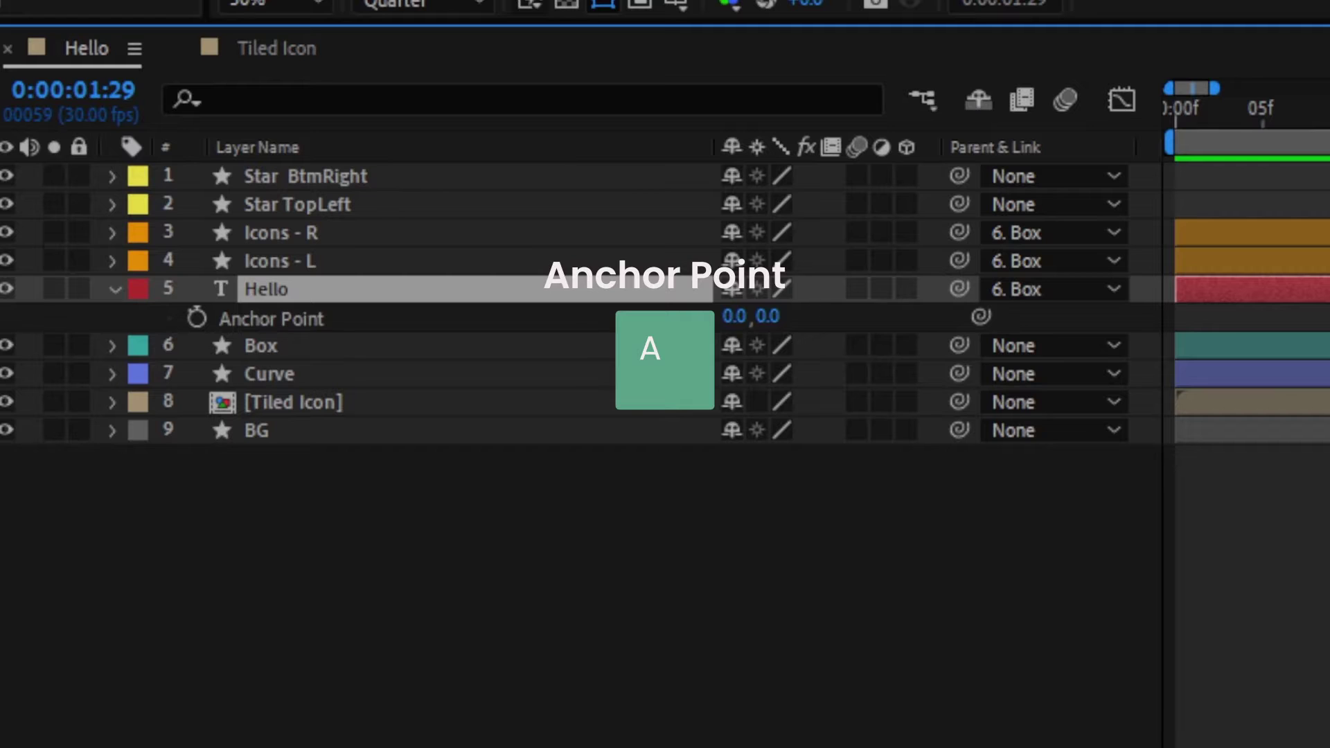
{"action": "key", "text": "p"}
{"action": "key", "text": "s"}
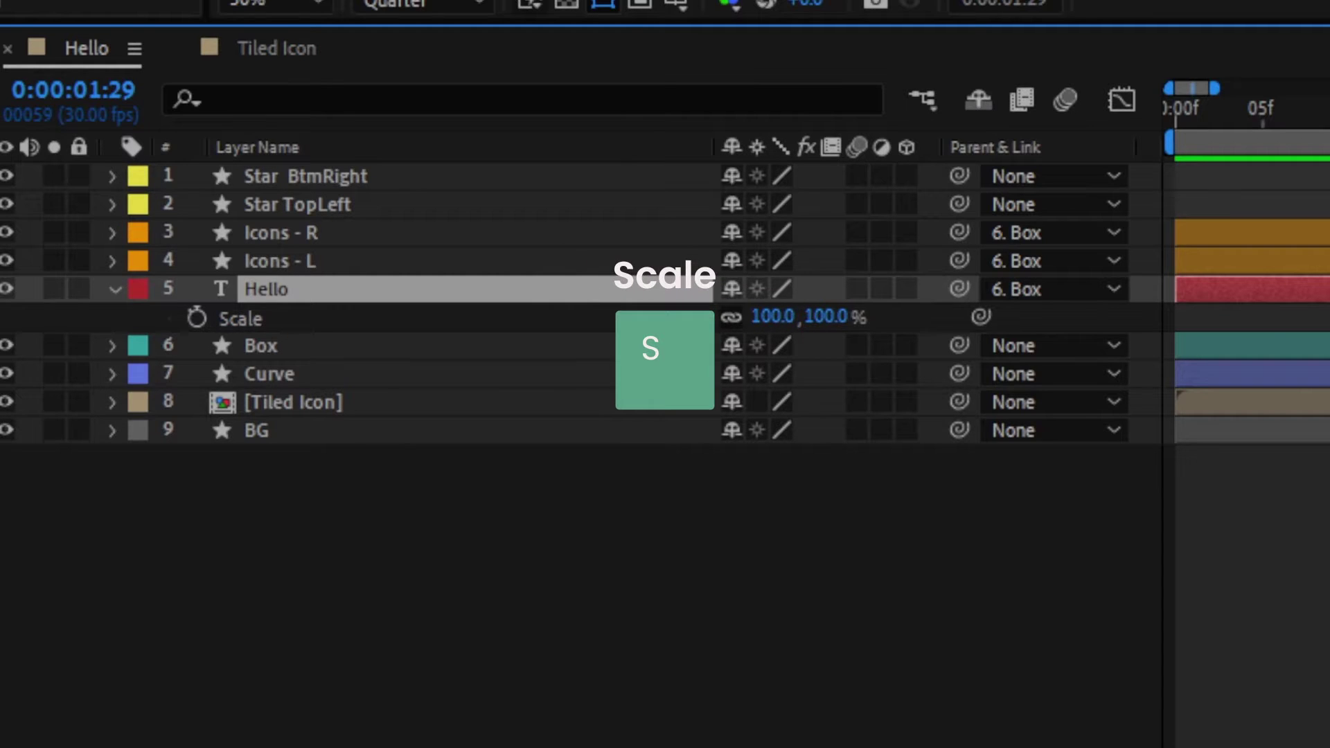
{"action": "key", "text": "r"}
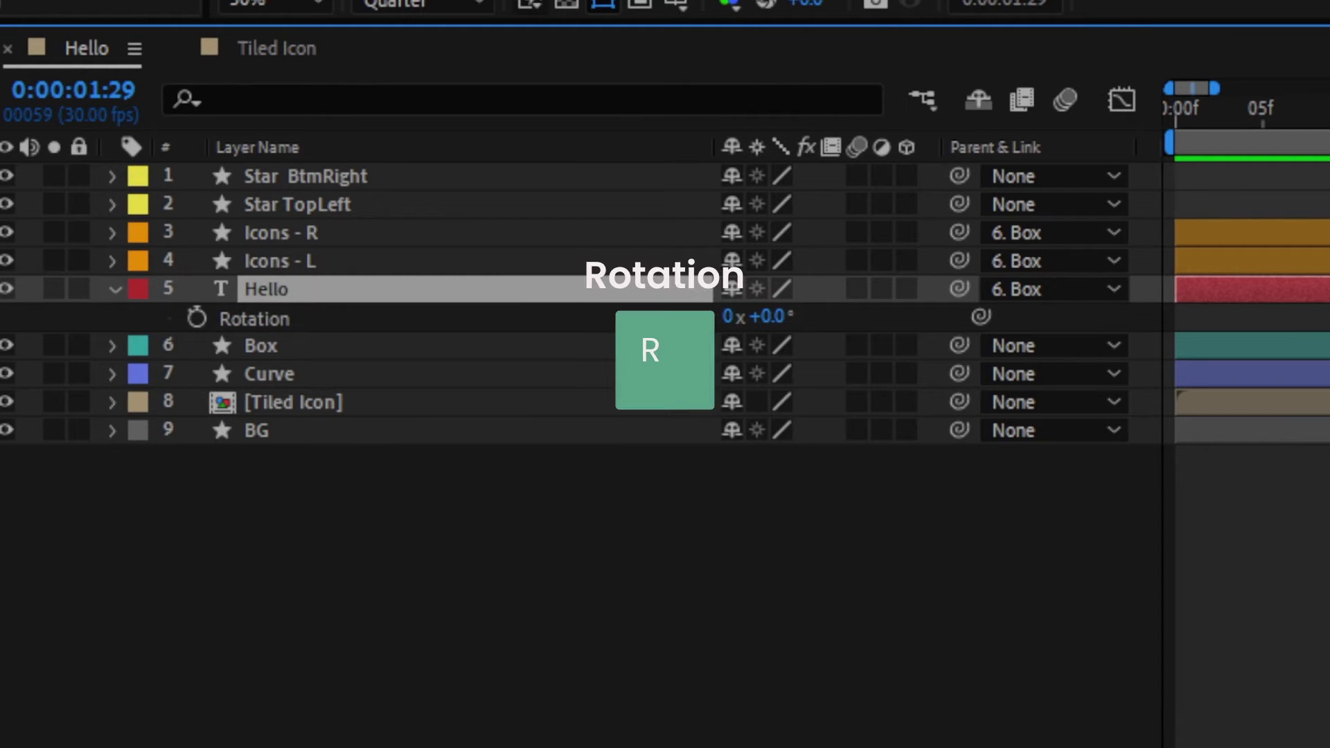
{"action": "key", "text": "t"}
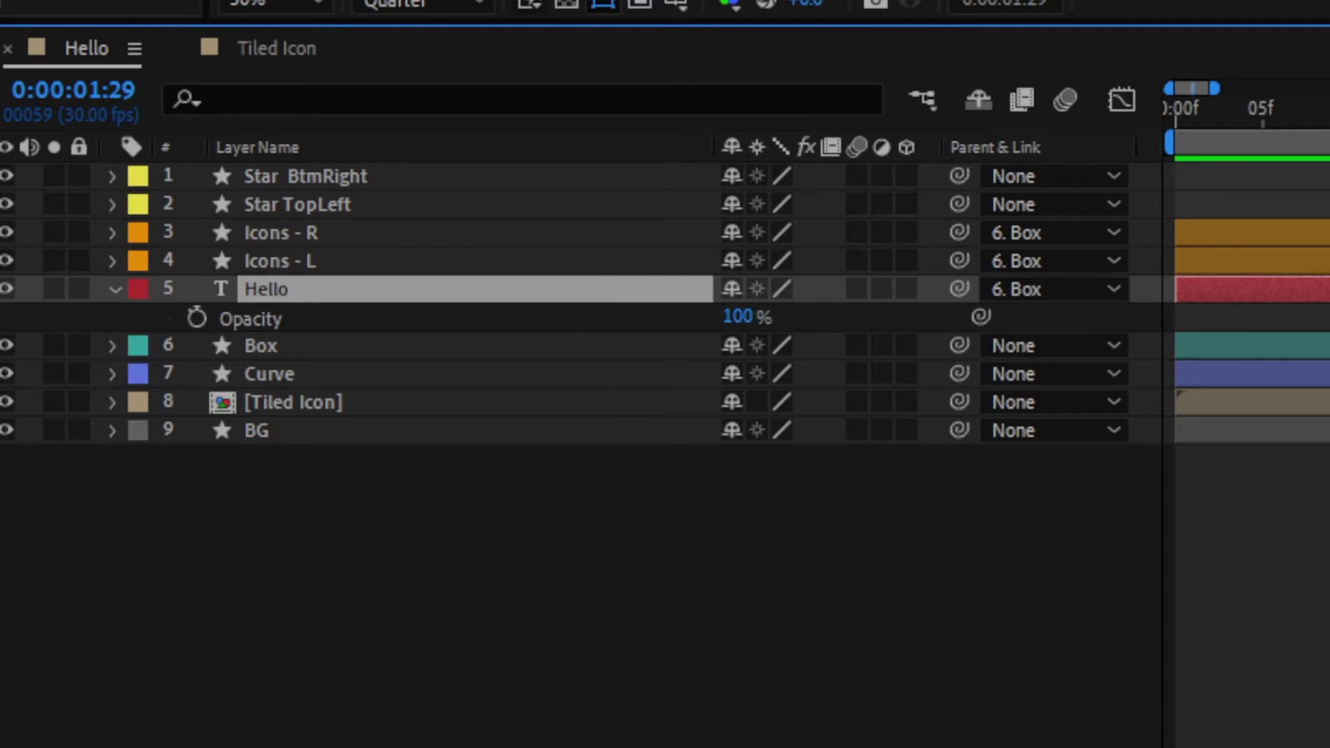
With nothing selected, show Anchor Point, Position, Scale, Rotation and Opacity on every layer in turn
{"action": "key", "text": "F2"}
{"action": "key", "text": "a"}
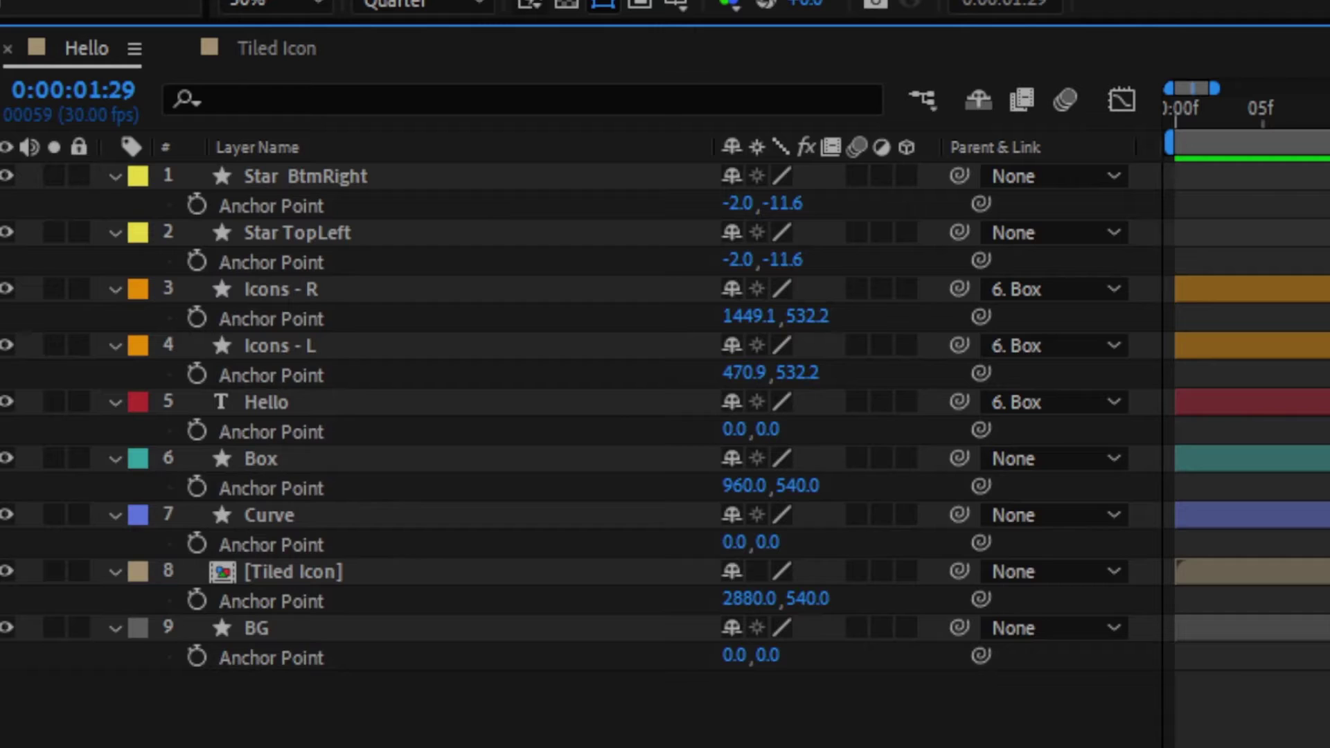
{"action": "key", "text": "p"}
{"action": "key", "text": "s"}
{"action": "key", "text": "r"}
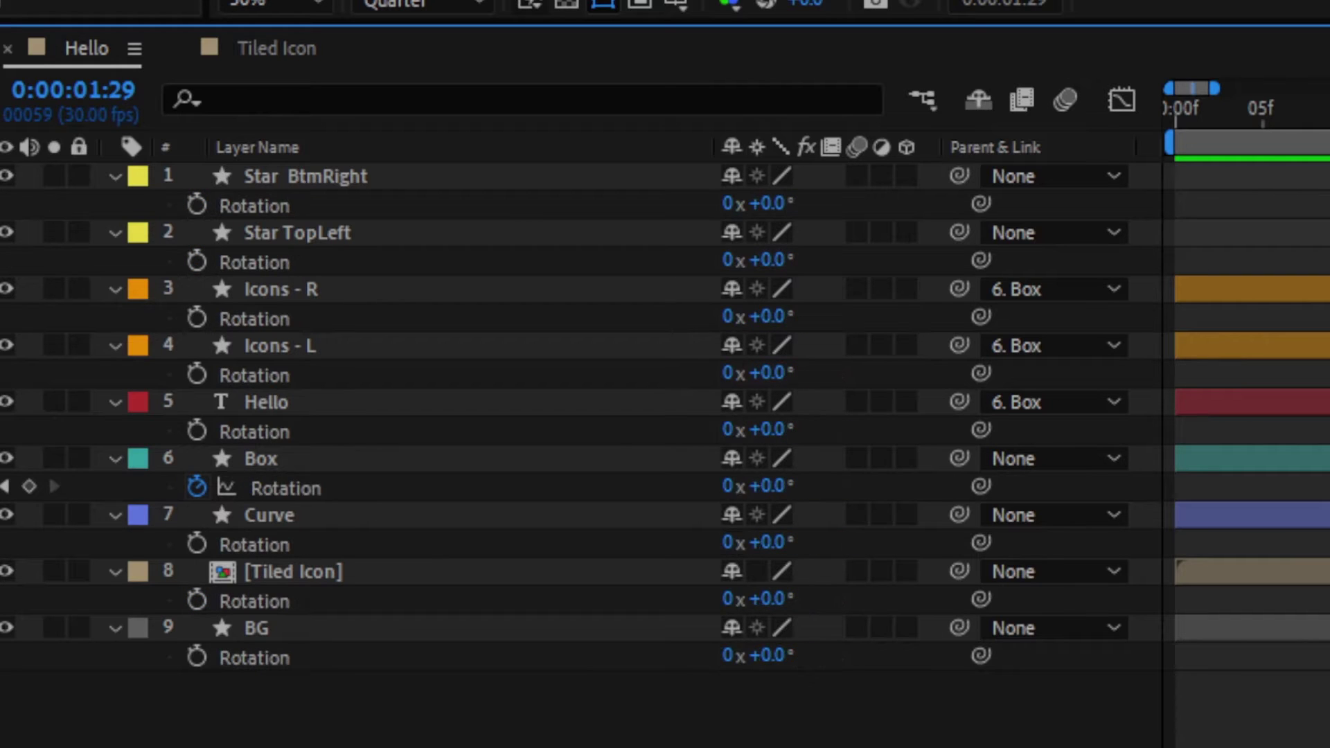
{"action": "key", "text": "t"}
{"action": "key", "text": "t"}
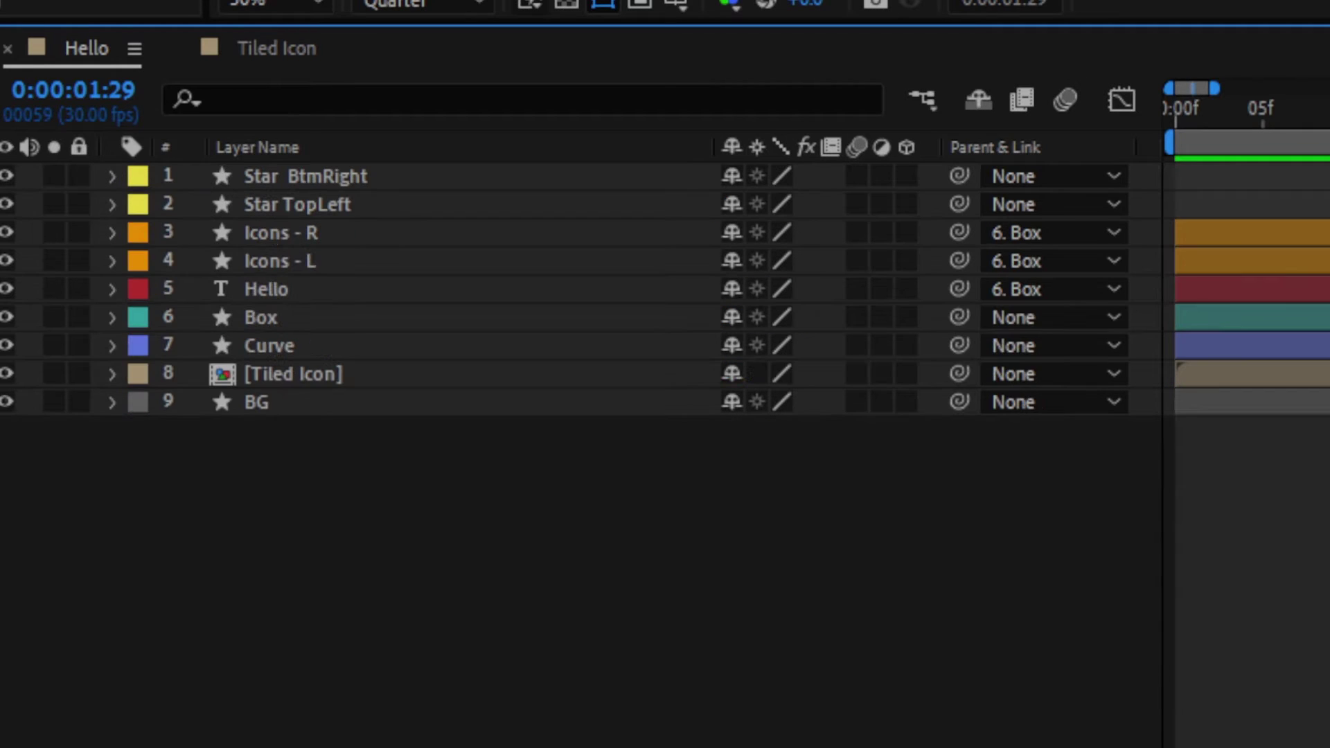
Stack Anchor Point, Position, Scale, Rotation and Opacity together on the Hello layer with Shift shortcuts
{"action": "left_click", "coordinate": [610, 291]}
{"action": "key", "text": "shift+a"}
{"action": "key", "text": "shift+p"}
{"action": "key", "text": "shift+s"}
{"action": "key", "text": "shift+r"}
{"action": "key", "text": "shift+t"}
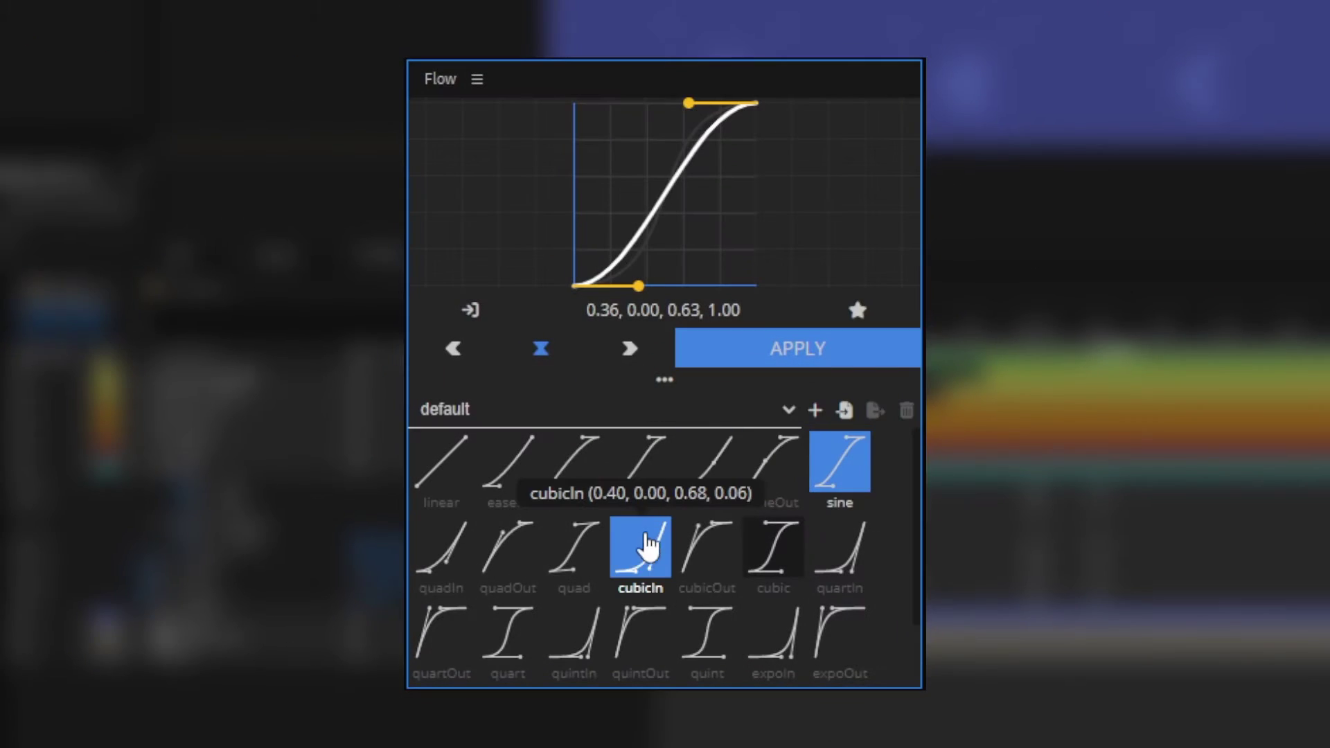
Try cubicIn, then apply the expoIn Flow preset (0.66, 0.00, 0.86, 0.00) and show the value graph
{"action": "left_click", "coordinate": [646, 542]}
{"action": "left_click", "coordinate": [775, 631]}
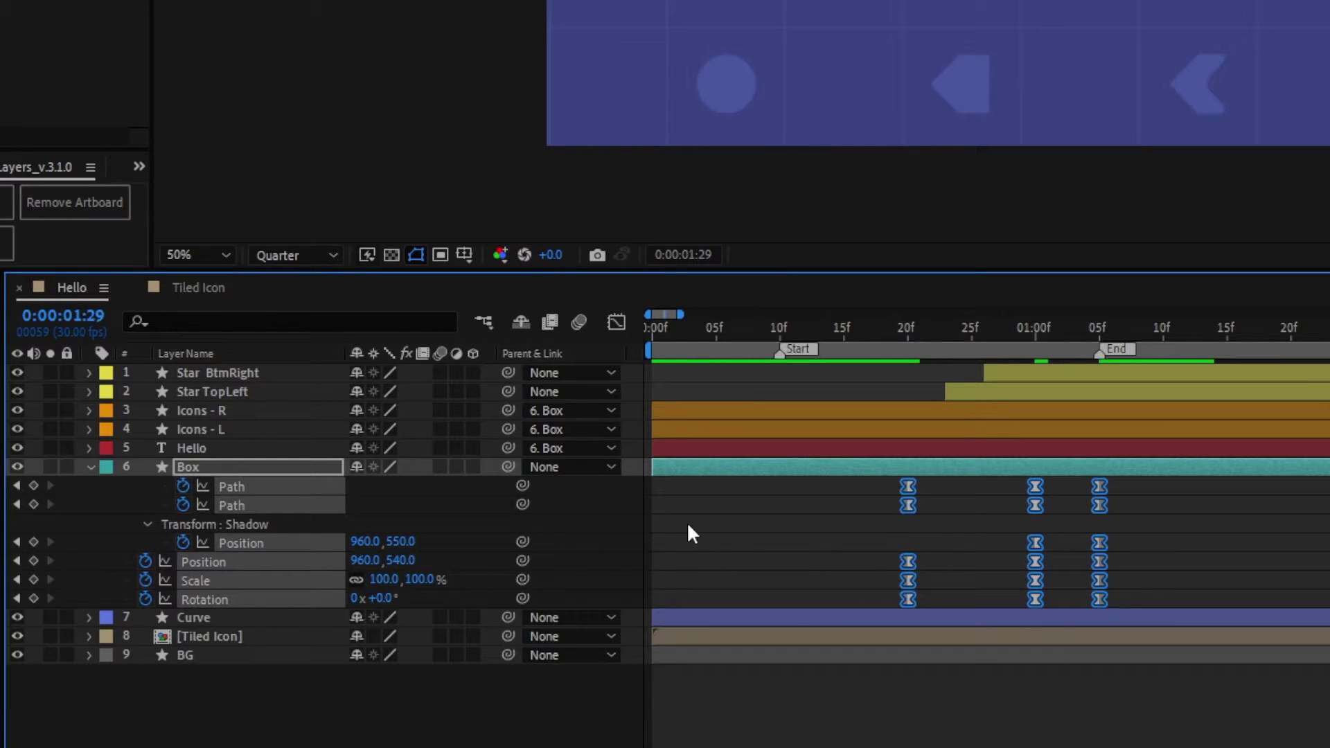
{"action": "left_click", "coordinate": [621, 320]}
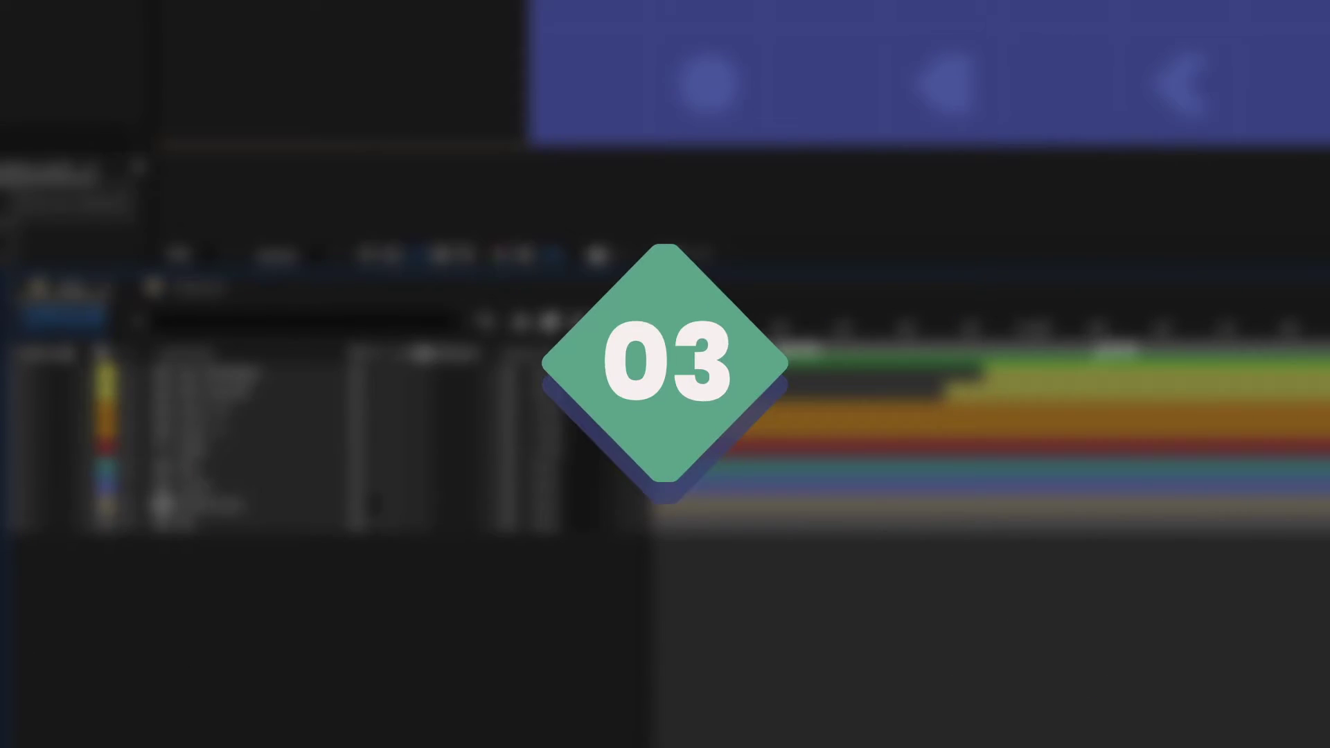
Reveal keyframed properties with U, then all modified properties with UU, and scroll through the layers
{"action": "key", "text": "u"}
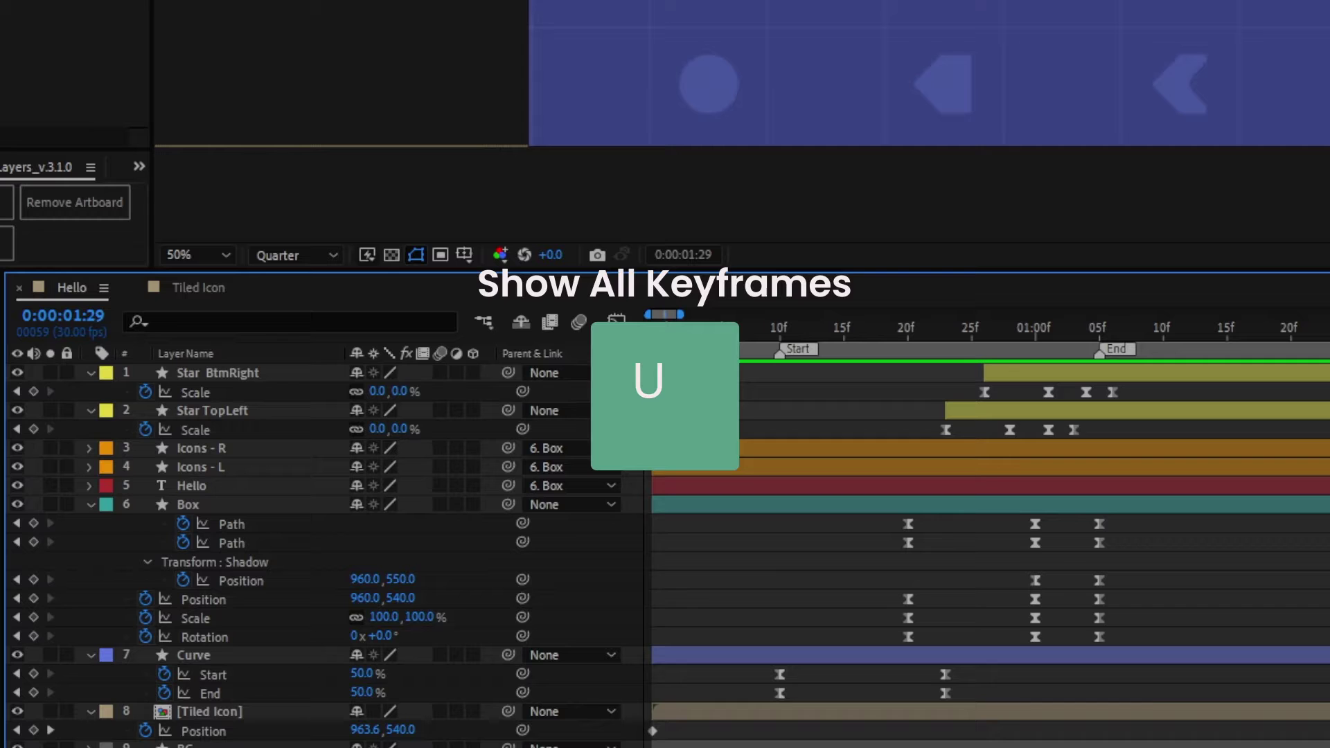
{"action": "key", "text": "u"}
{"action": "key", "text": "u"}
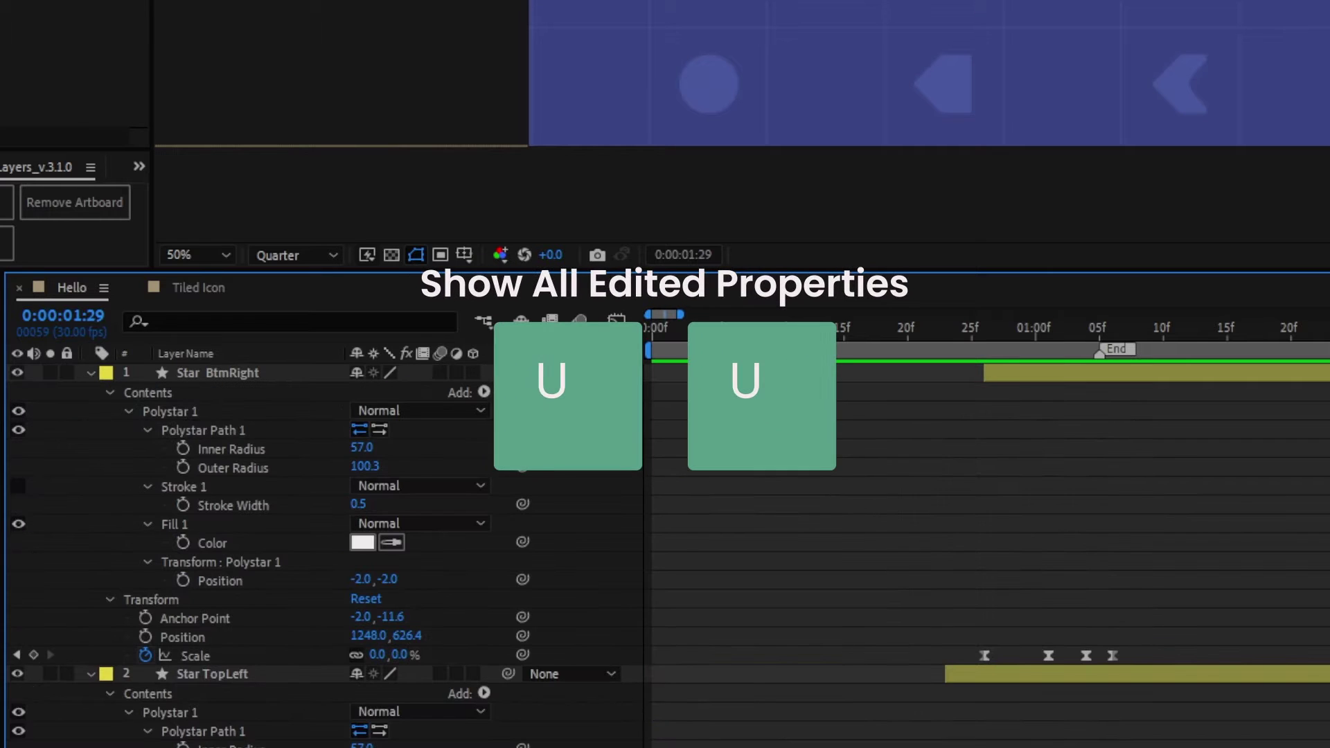
{"action": "scroll", "coordinate": [319, 555], "scroll_direction": "down", "scroll_amount": 10}
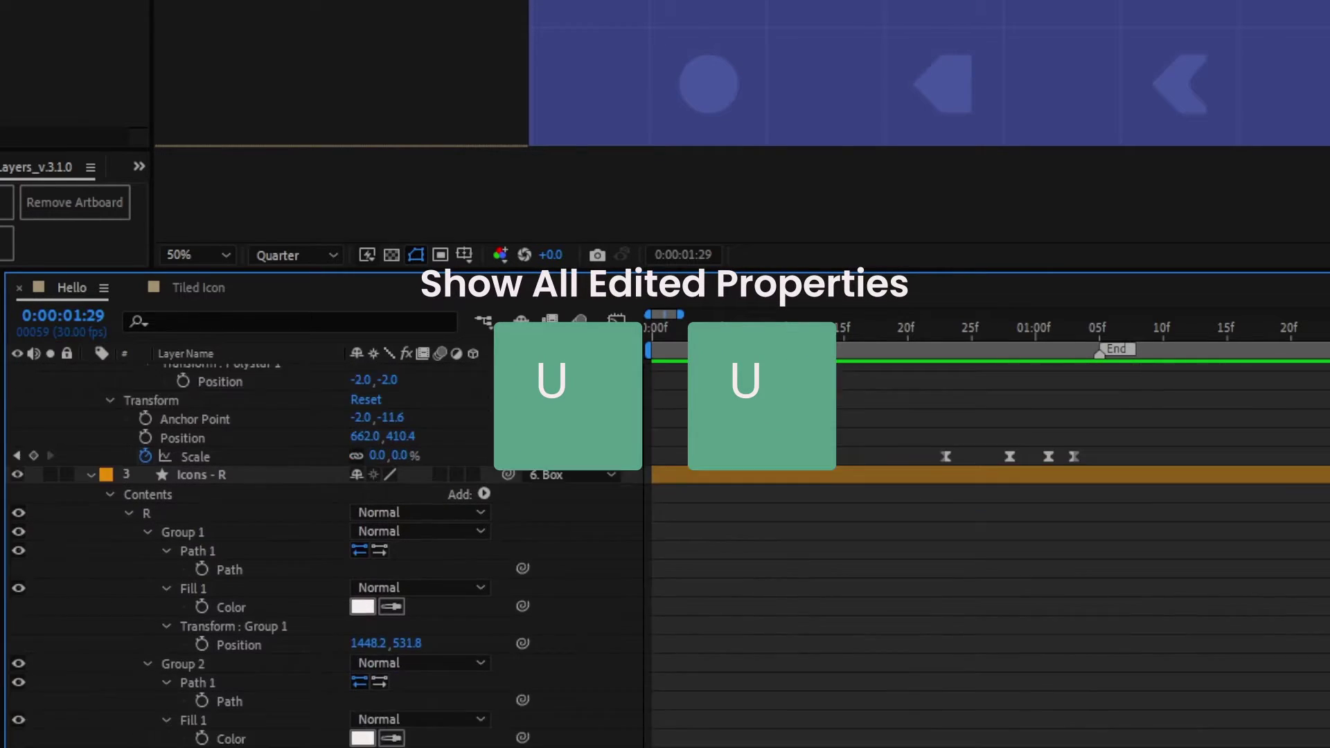
{"action": "scroll", "coordinate": [319, 554], "scroll_direction": "down", "scroll_amount": 10}
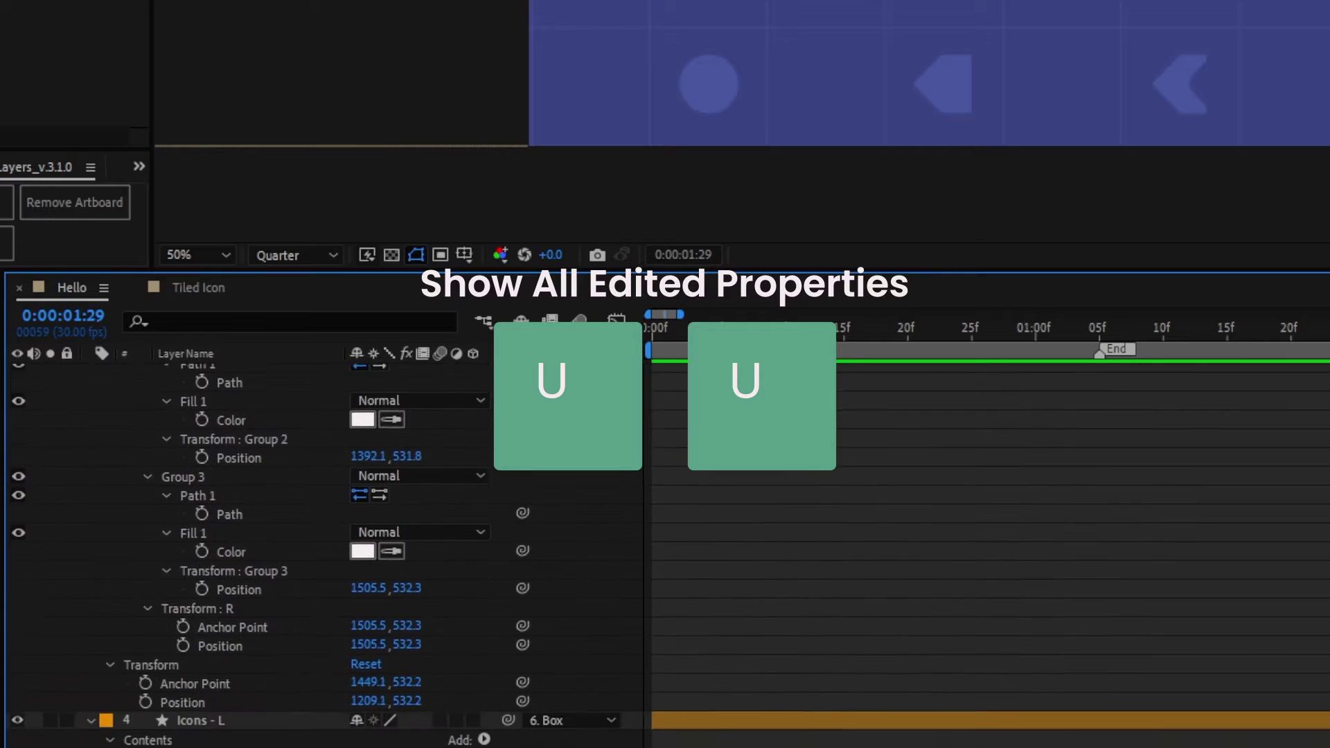
{"action": "scroll", "coordinate": [319, 555], "scroll_direction": "down", "scroll_amount": 15}
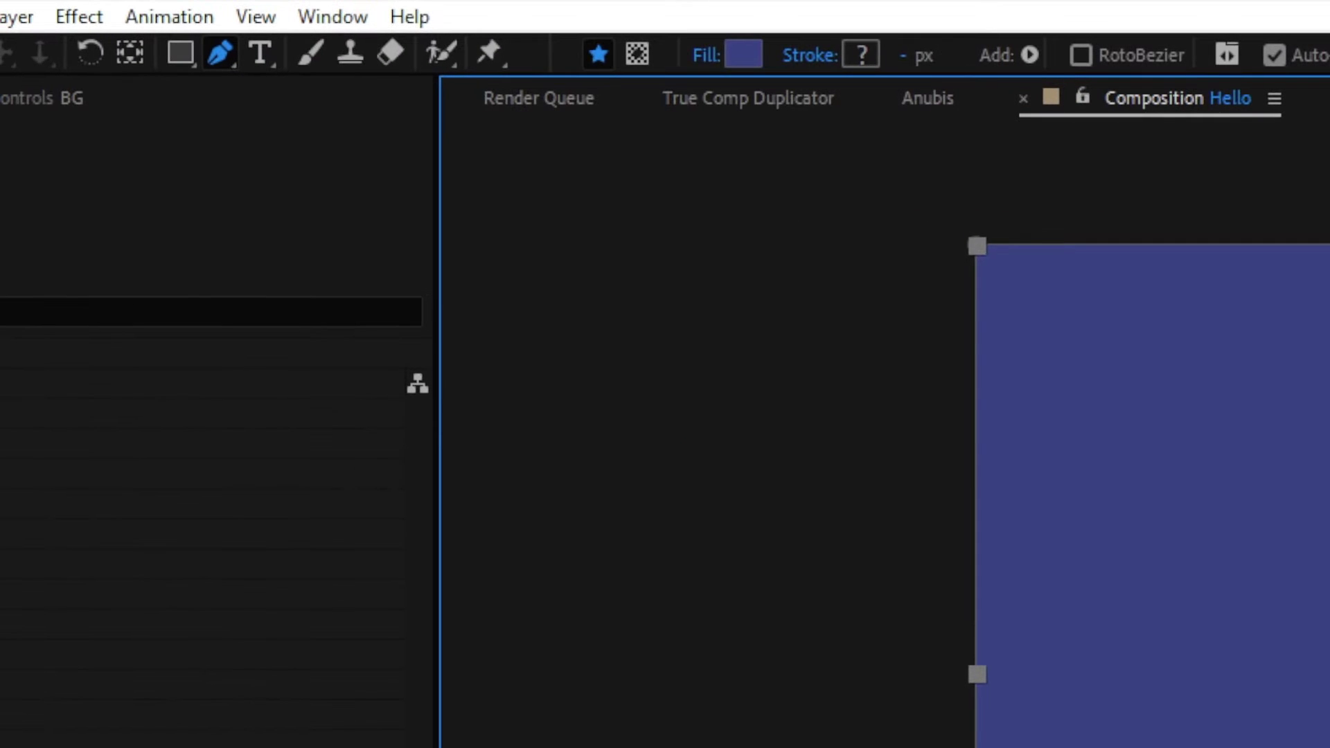
Enable Tool Creates Mask and draw a closed four-point diamond mask on the BG layer
{"action": "left_click", "coordinate": [634, 57]}
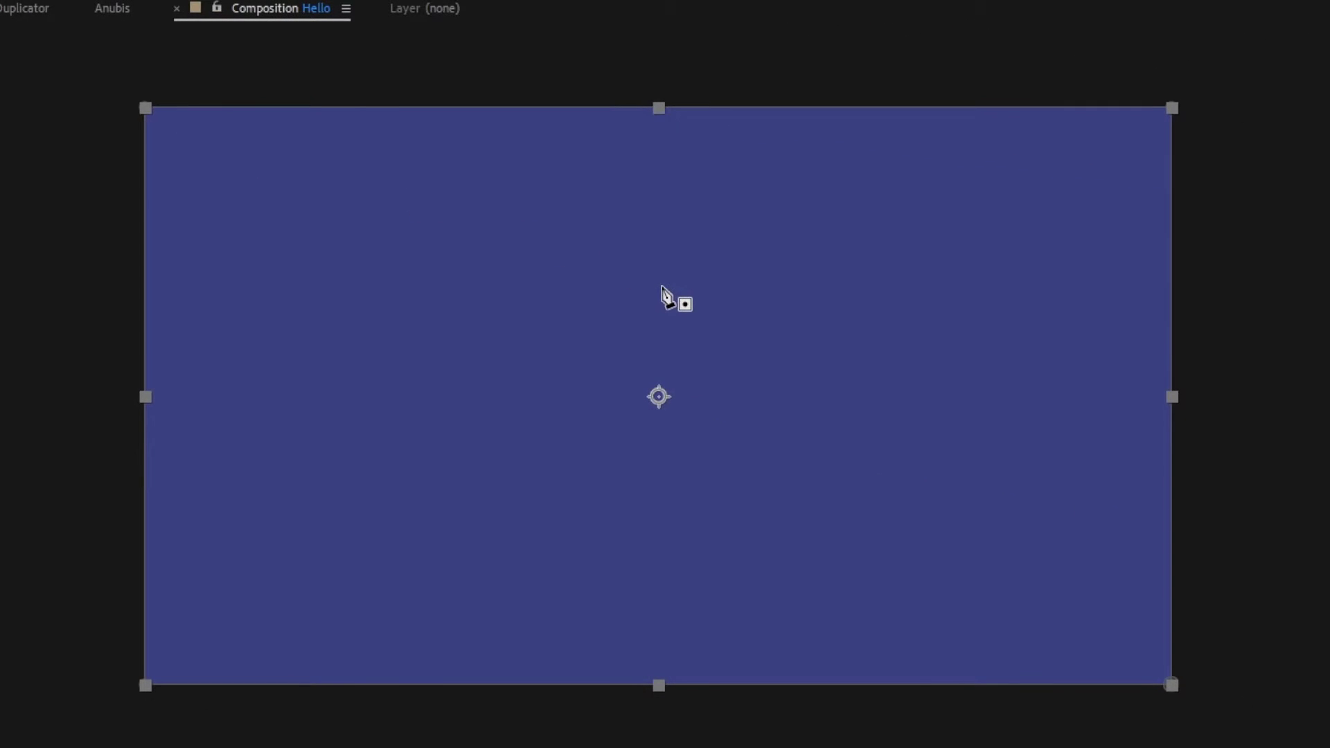
{"action": "left_click", "coordinate": [661, 286]}
{"action": "left_click", "coordinate": [732, 406]}
{"action": "left_click", "coordinate": [639, 490]}
{"action": "left_click", "coordinate": [542, 405]}
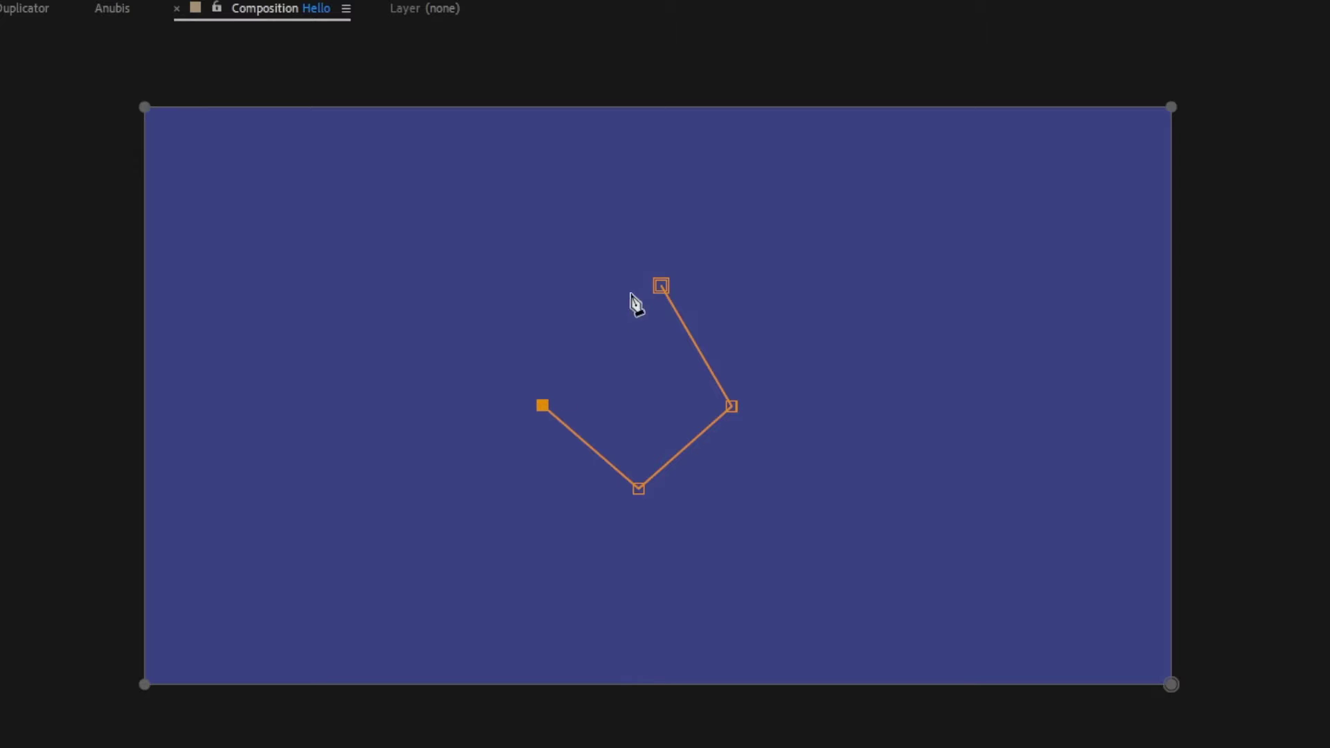
{"action": "left_click", "coordinate": [661, 286]}
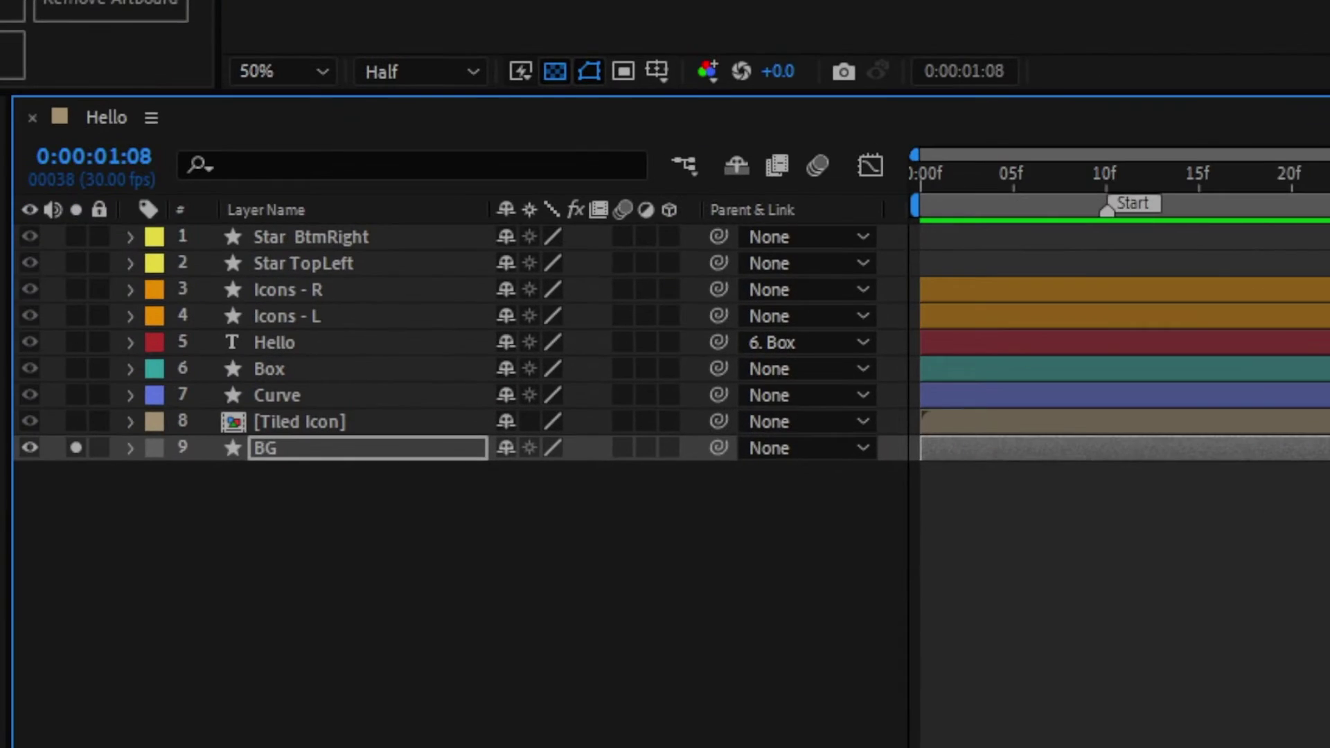
Show BG's Mask Path with M, then Mask Feather with F, then all mask properties with MM
{"action": "key", "text": "m"}
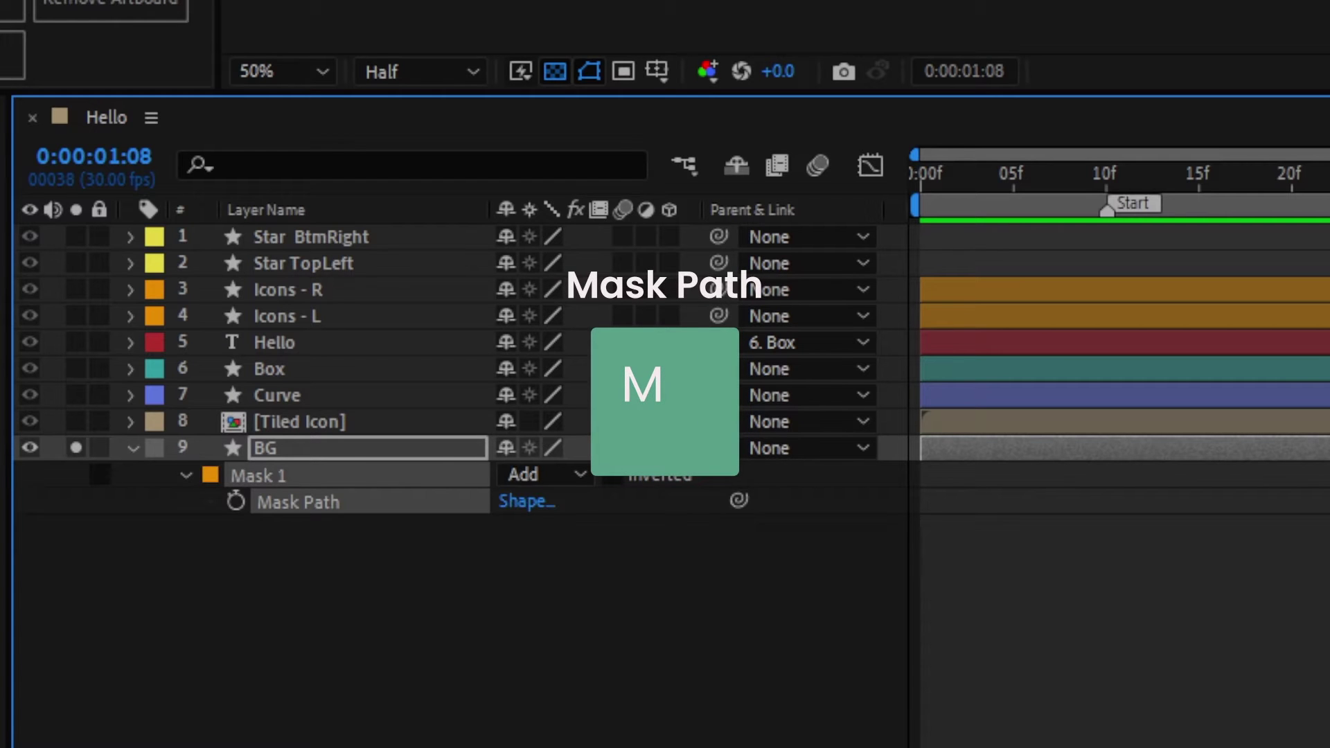
{"action": "key", "text": "f"}
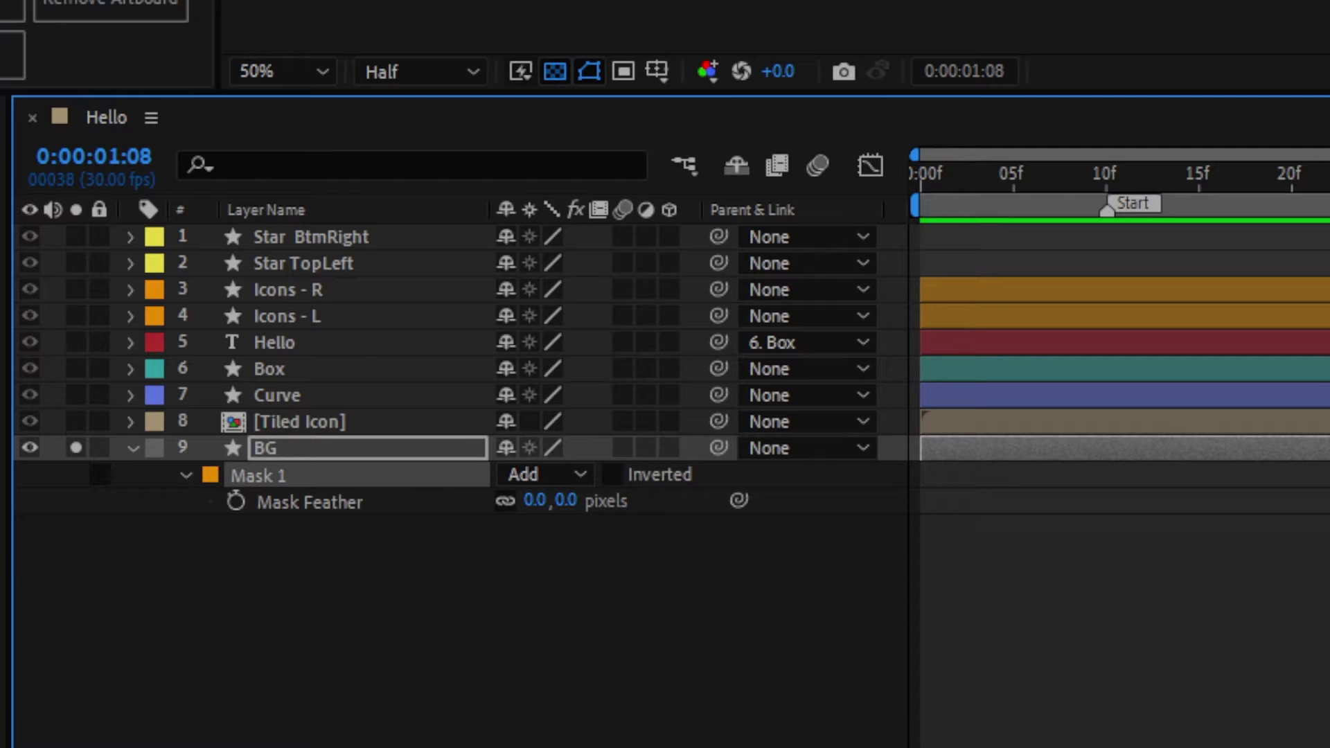
{"action": "key", "text": "m"}
{"action": "key", "text": "m"}
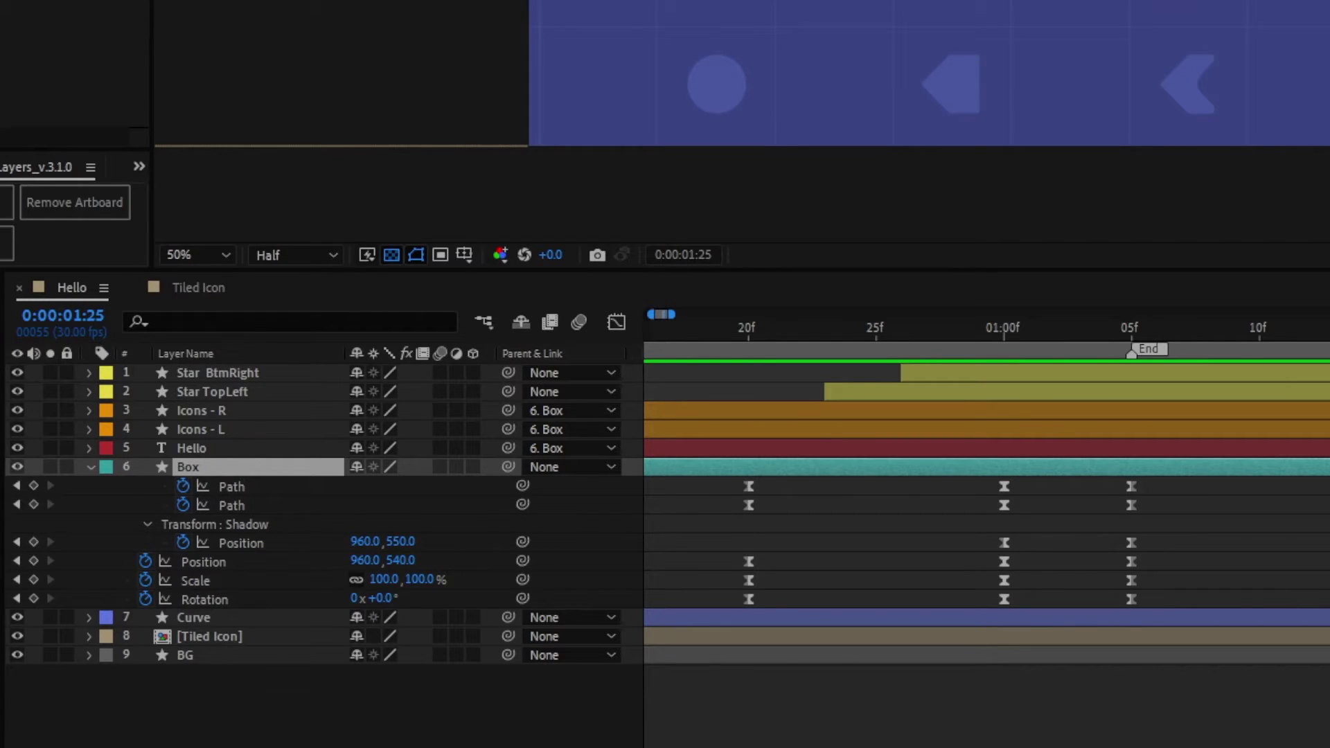
Solo the Box layer's Path property from its 20f keyframe and marquee-select all three Path keyframes
{"action": "left_click", "coordinate": [748, 505]}
{"action": "key", "text": "s"}
{"action": "key", "text": "s"}
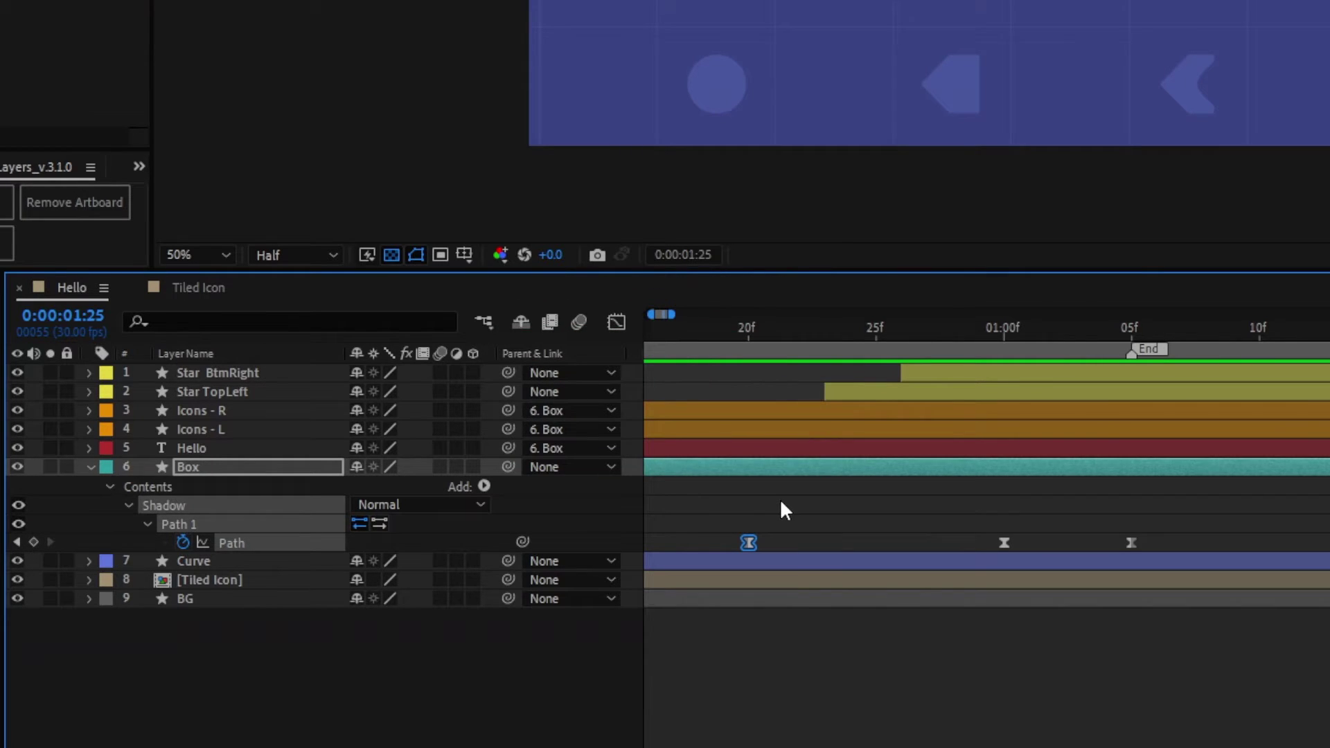
{"action": "left_click_drag", "start_coordinate": [721, 508], "coordinate": [1140, 551]}
Label the selected Box Path keyframes yellow
{"action": "right_click", "coordinate": [753, 542]}
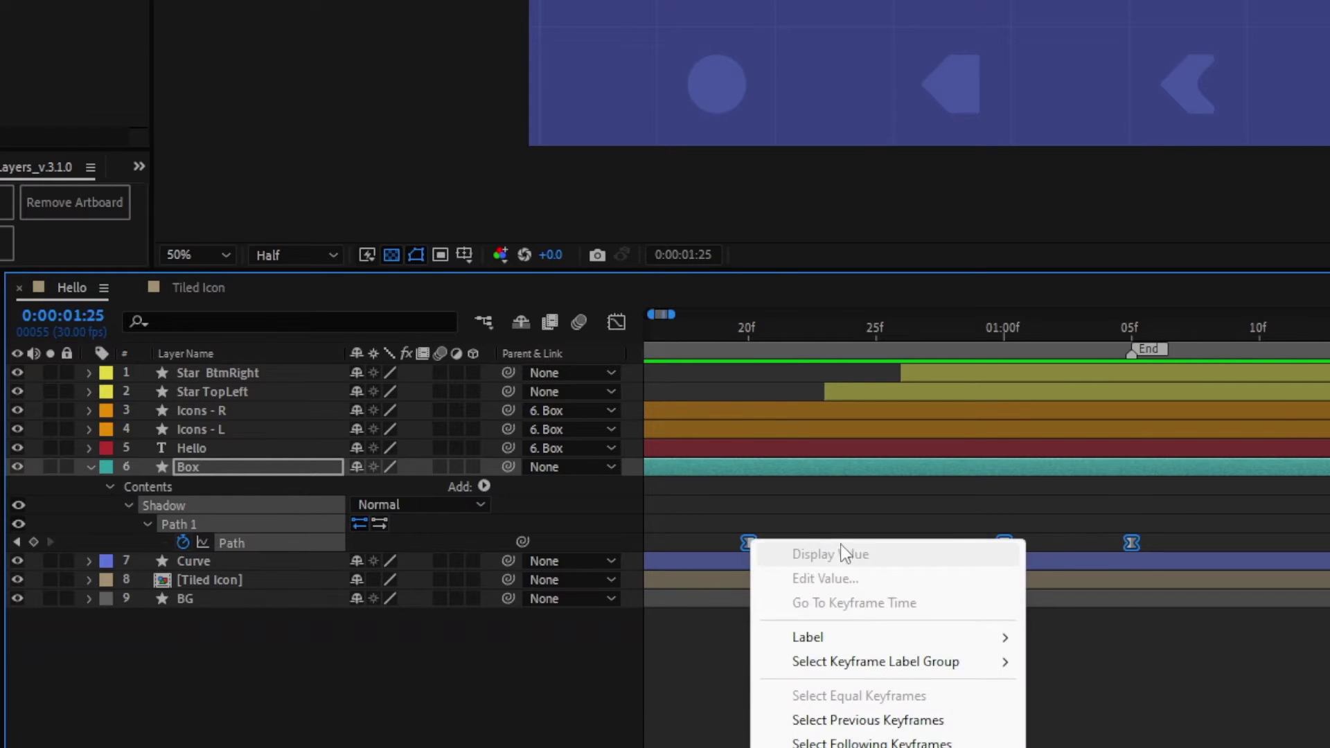
{"action": "mouse_move", "coordinate": [921, 637]}
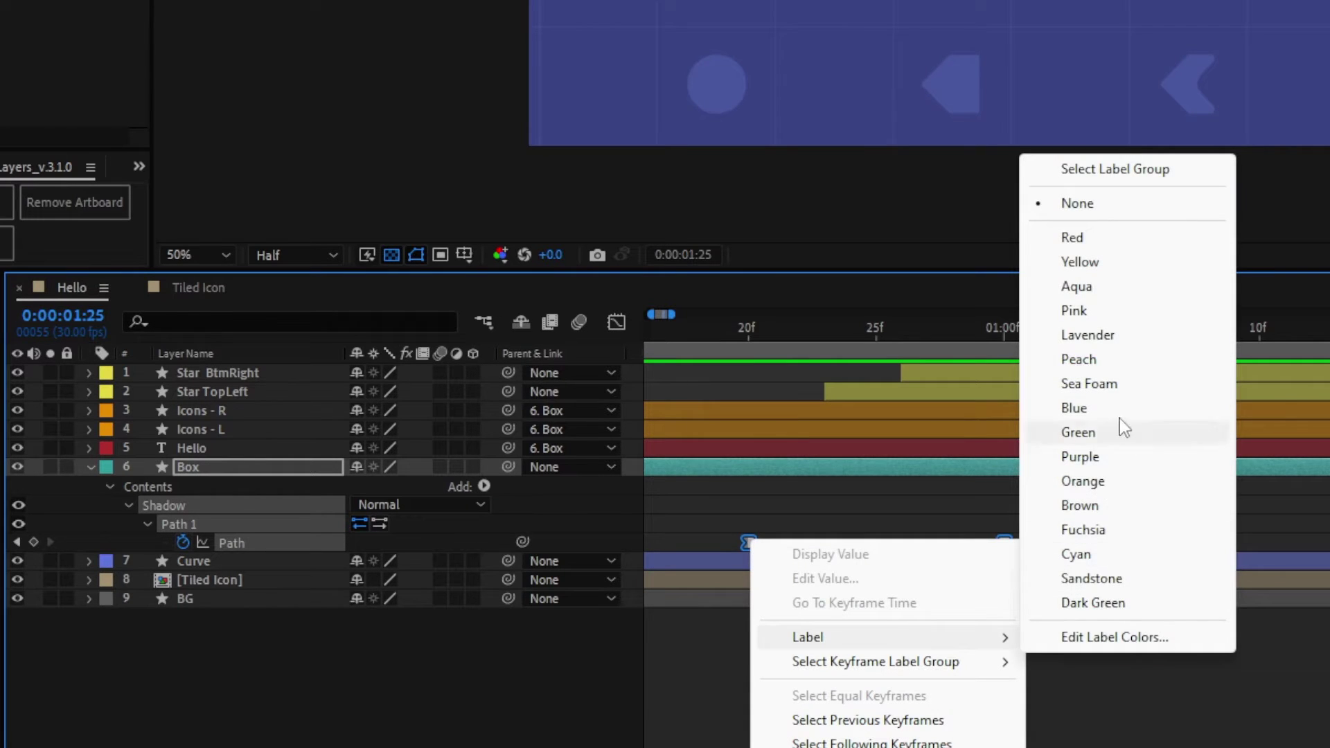
{"action": "left_click", "coordinate": [1091, 263]}
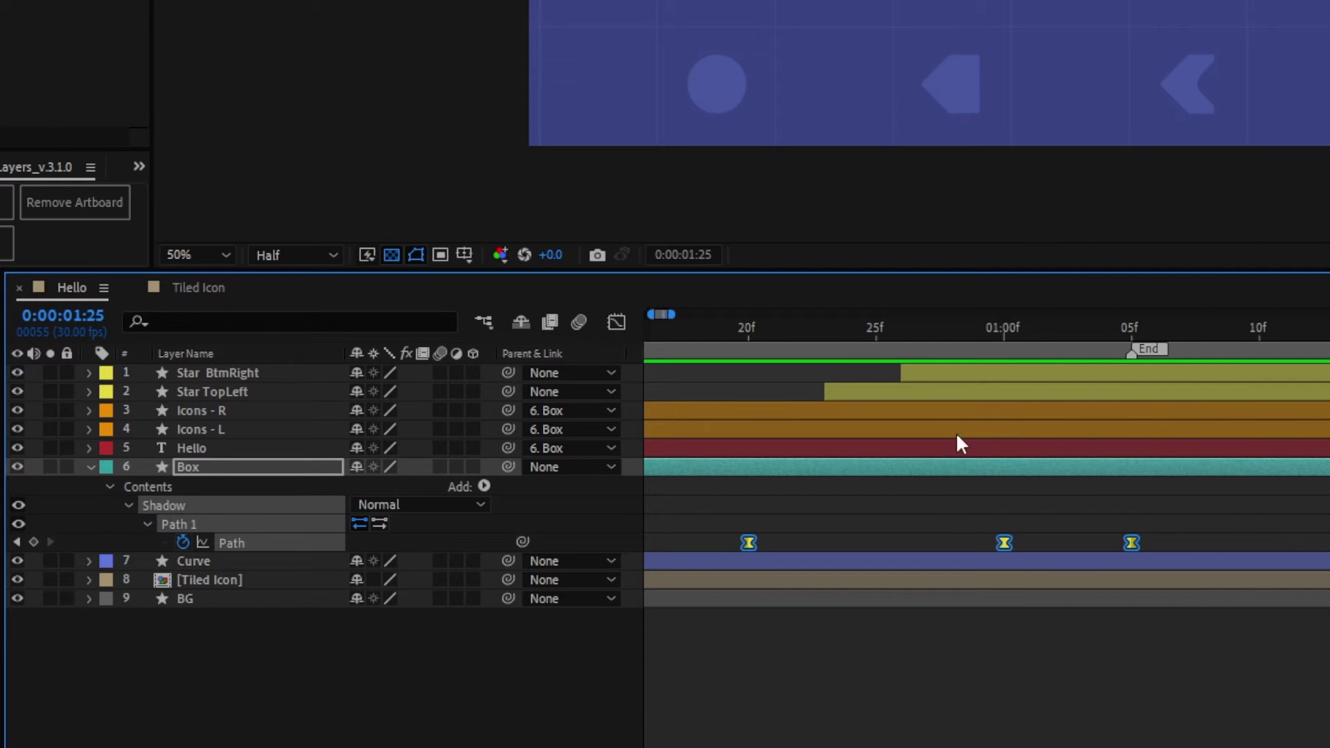
Show only the Box layer's animated properties and select its Shadow Path and first Path rows
{"action": "left_click", "coordinate": [904, 517]}
{"action": "left_click", "coordinate": [904, 471]}
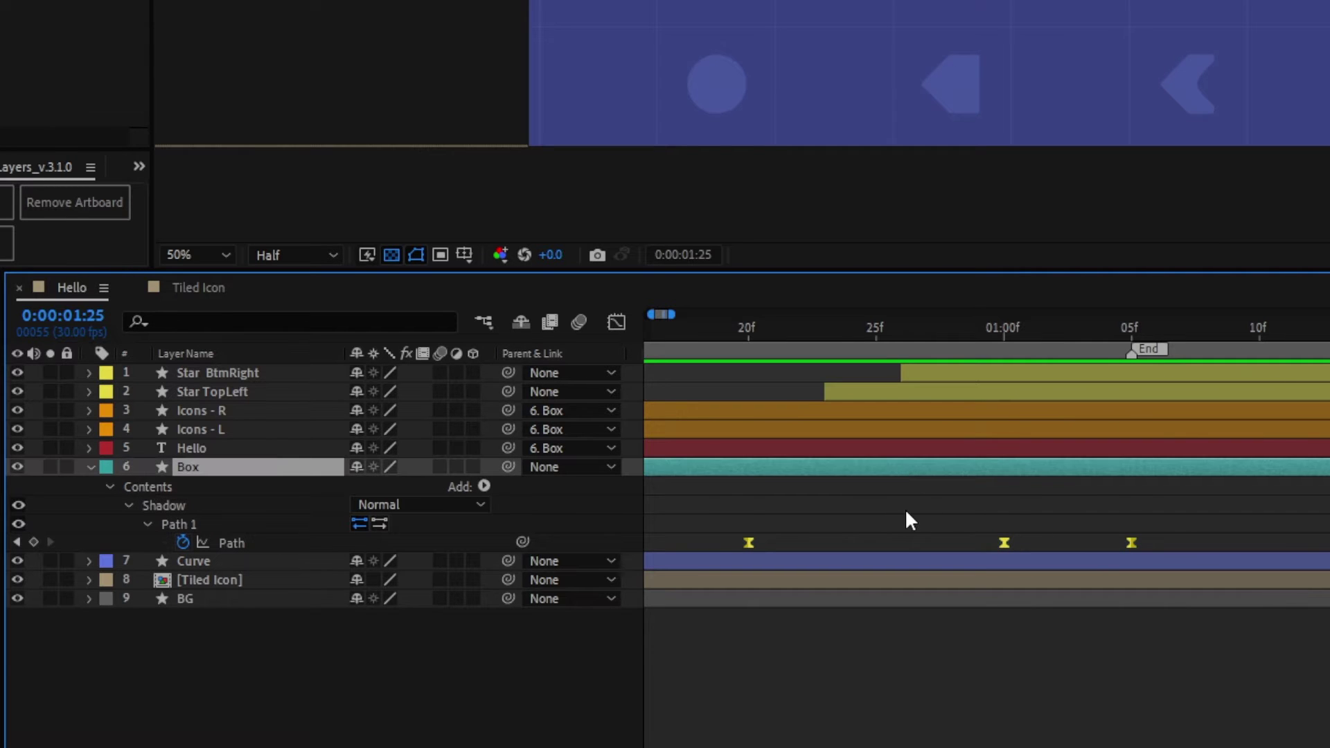
{"action": "key", "text": "u"}
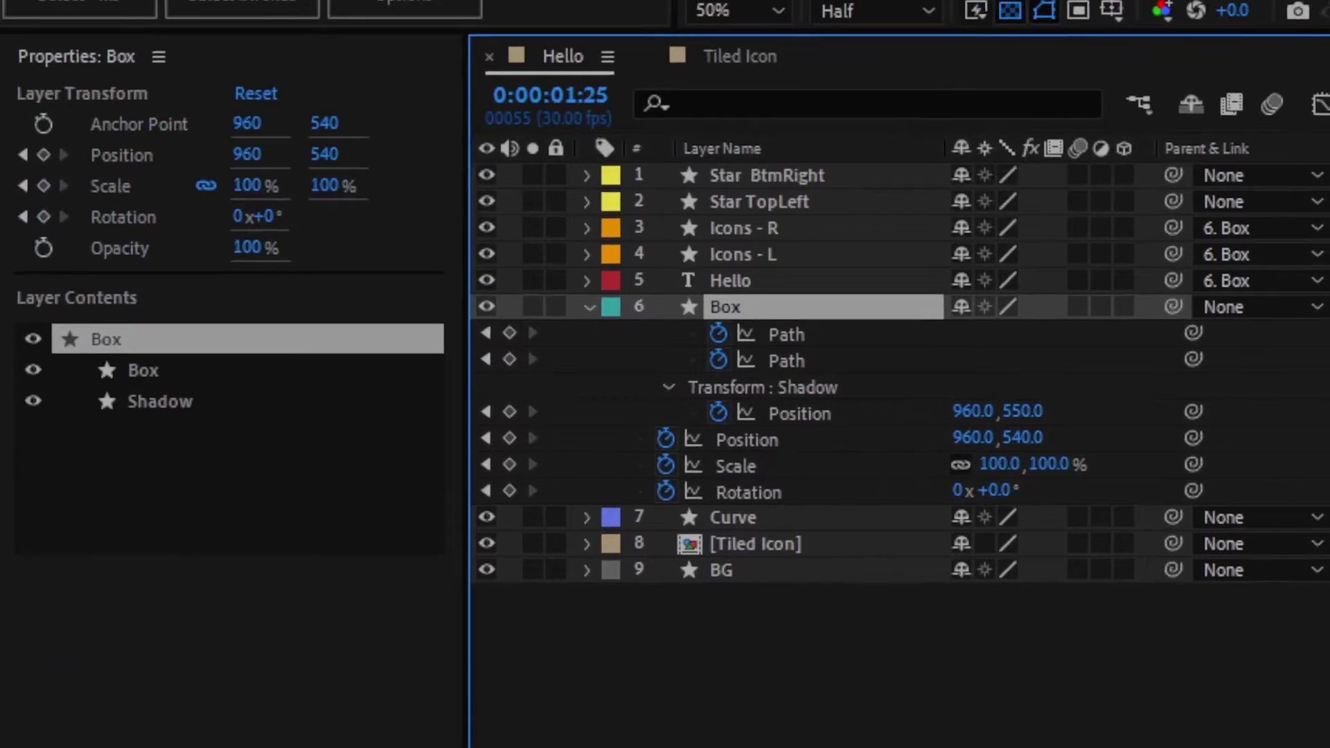
{"action": "left_click", "coordinate": [832, 359]}
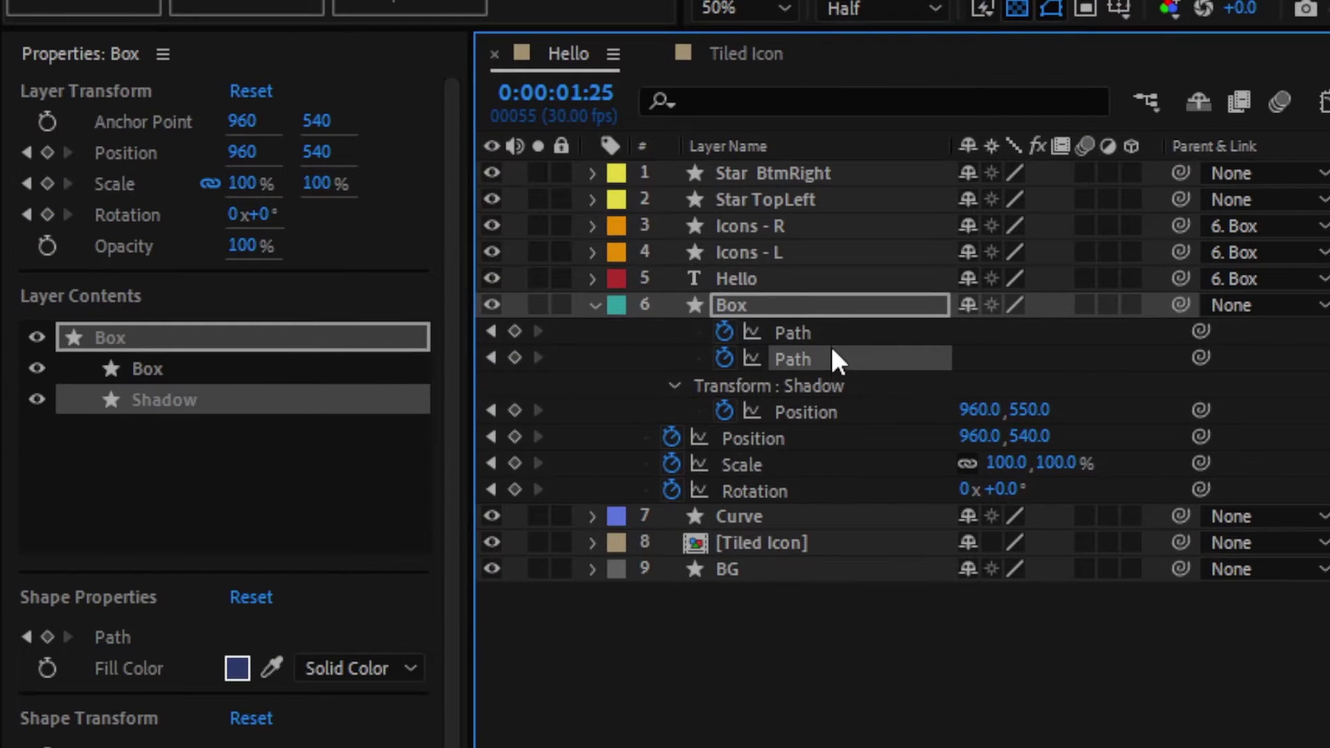
{"action": "left_click", "coordinate": [830, 333]}
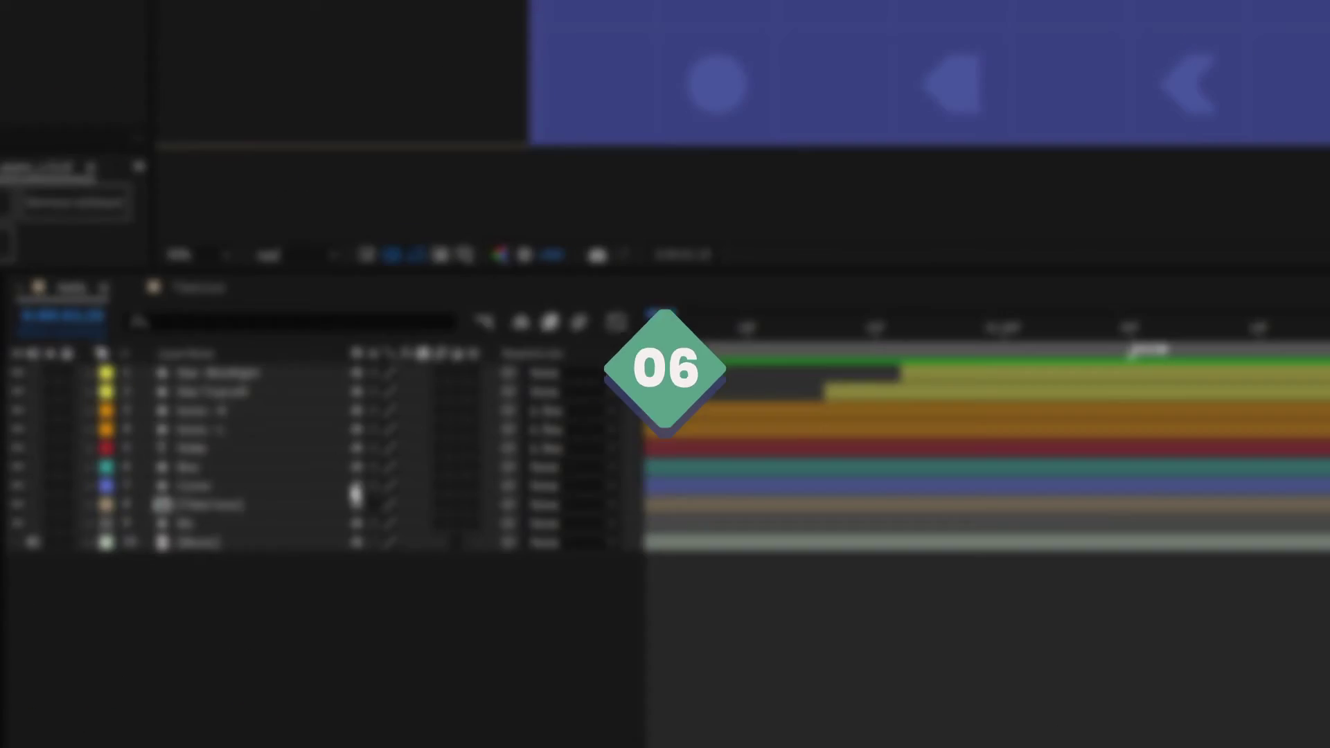
Show the Music layer's audio levels and waveform, then lower the level from +0.00 to about -7 dB
{"action": "left_click", "coordinate": [248, 548]}
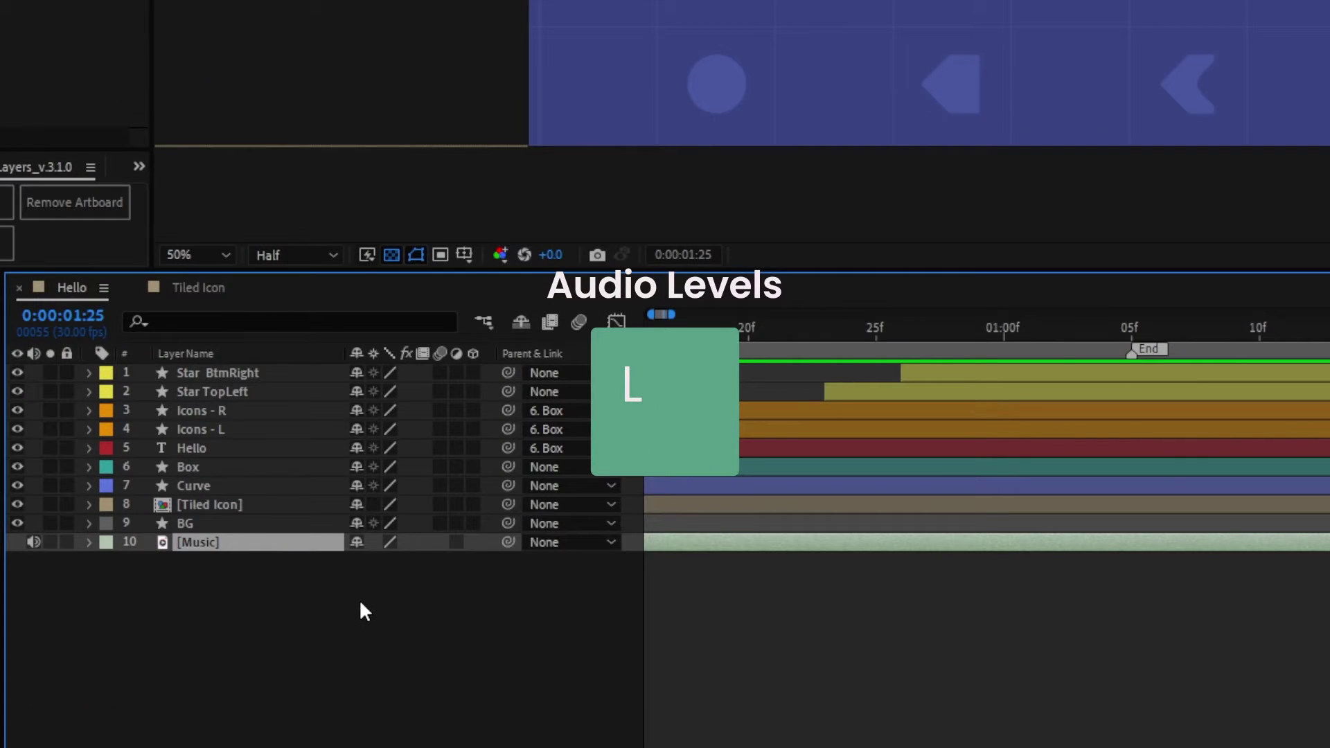
{"action": "key", "text": "l"}
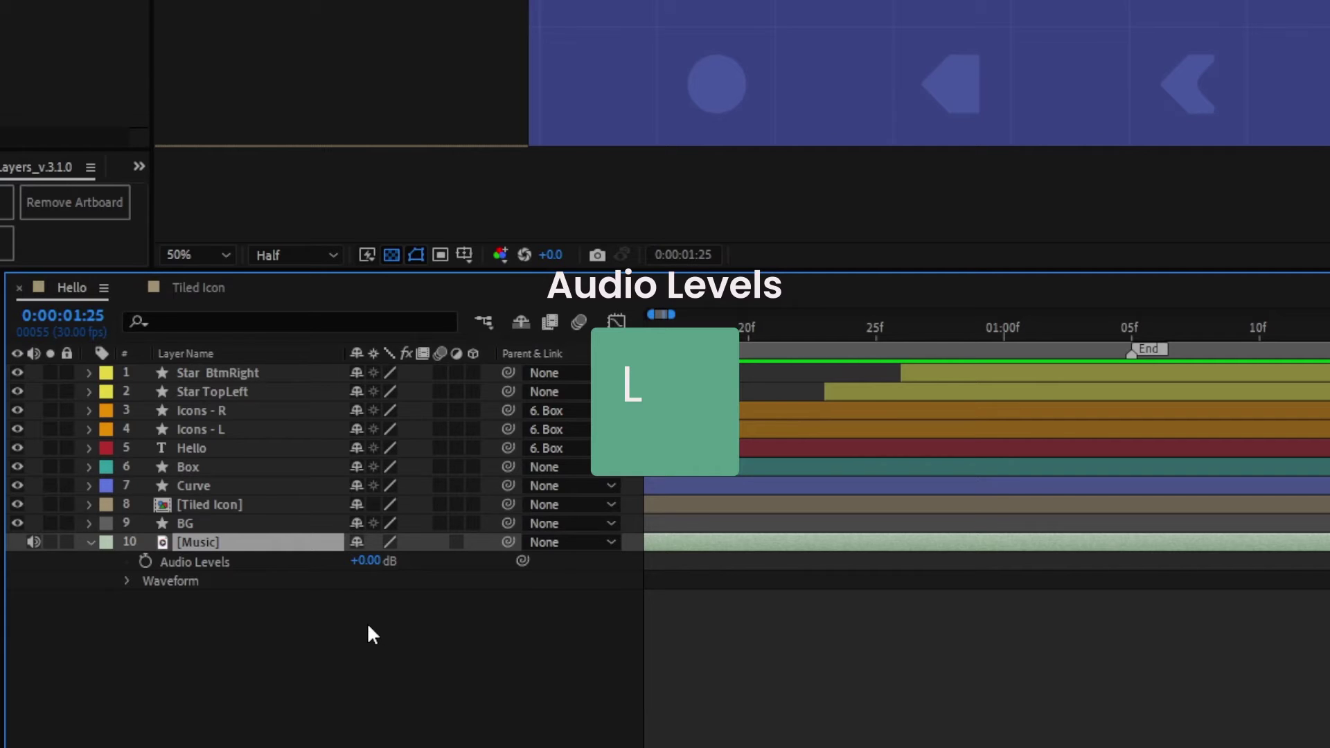
{"action": "key", "text": "l"}
{"action": "key", "text": "l"}
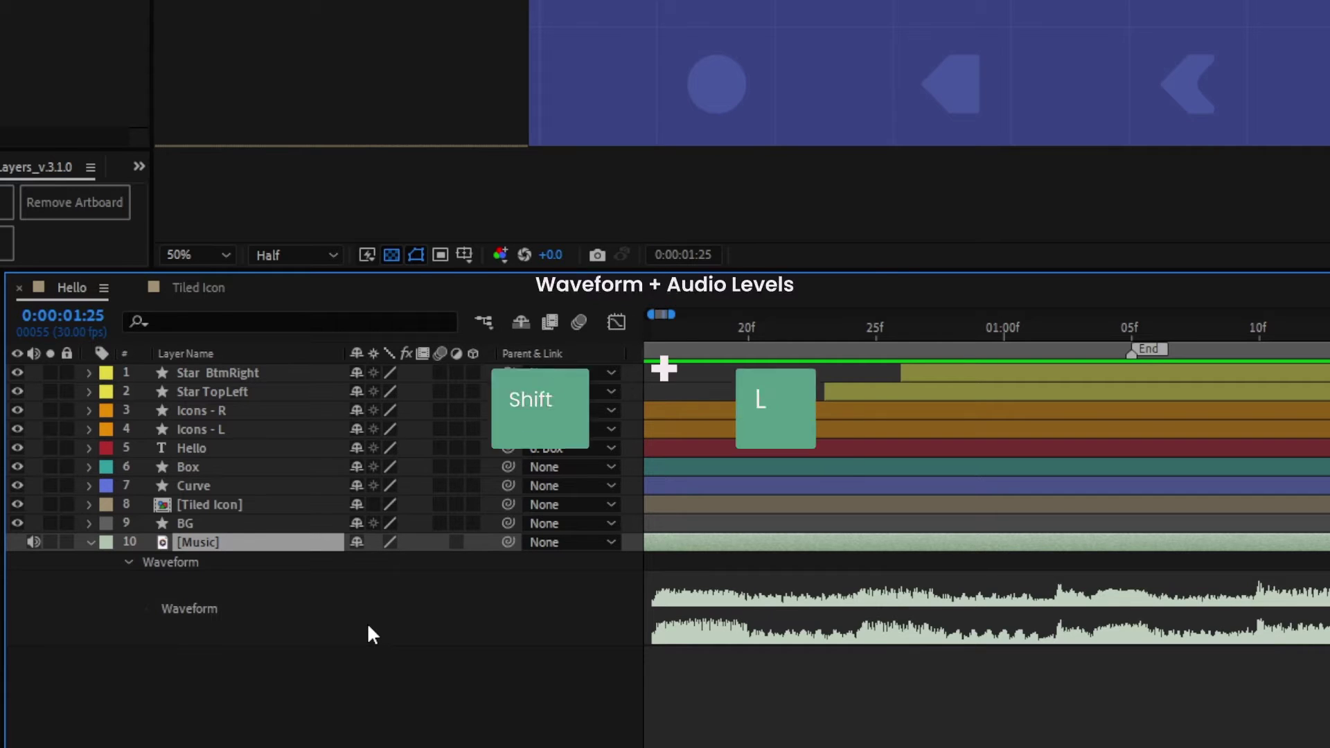
{"action": "key", "text": "shift+l"}
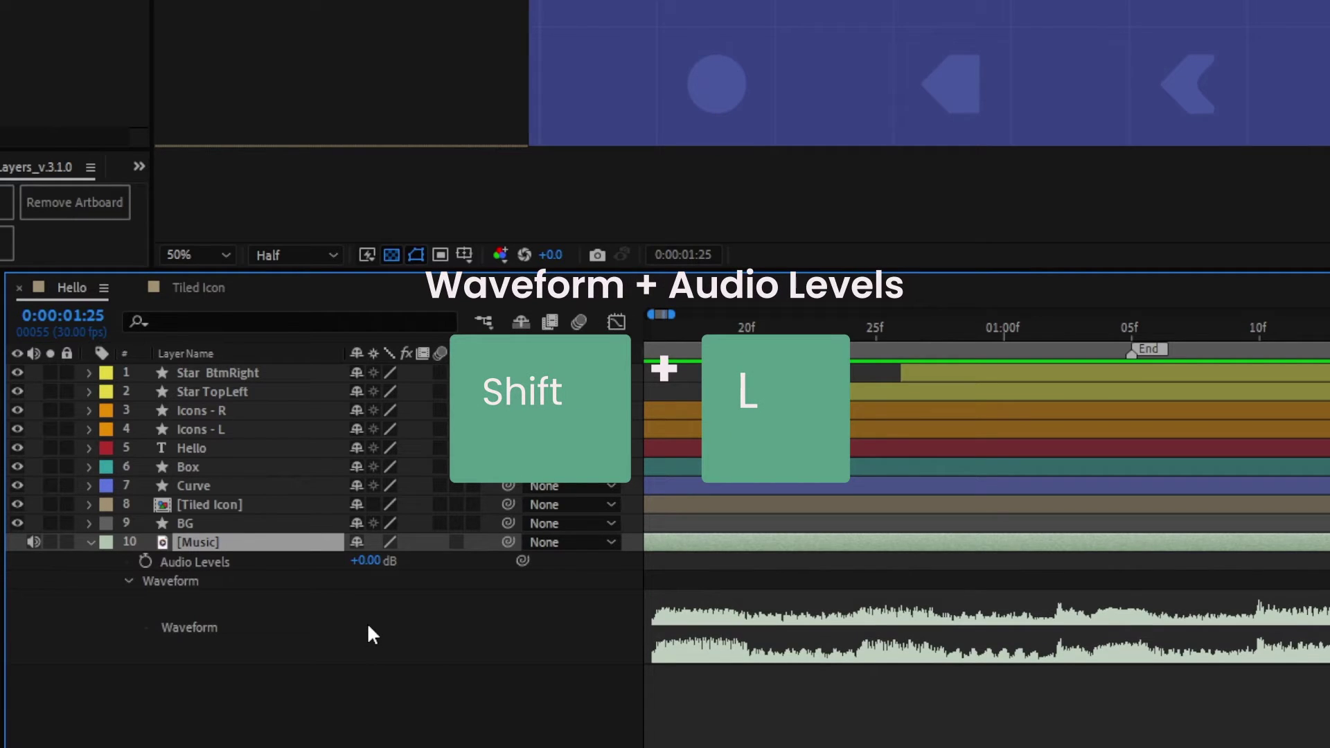
{"action": "mouse_move", "coordinate": [371, 566]}
{"action": "left_mouse_down"}
{"action": "mouse_move", "coordinate": [349, 561]}
{"action": "mouse_move", "coordinate": [372, 560]}
{"action": "left_mouse_up"}
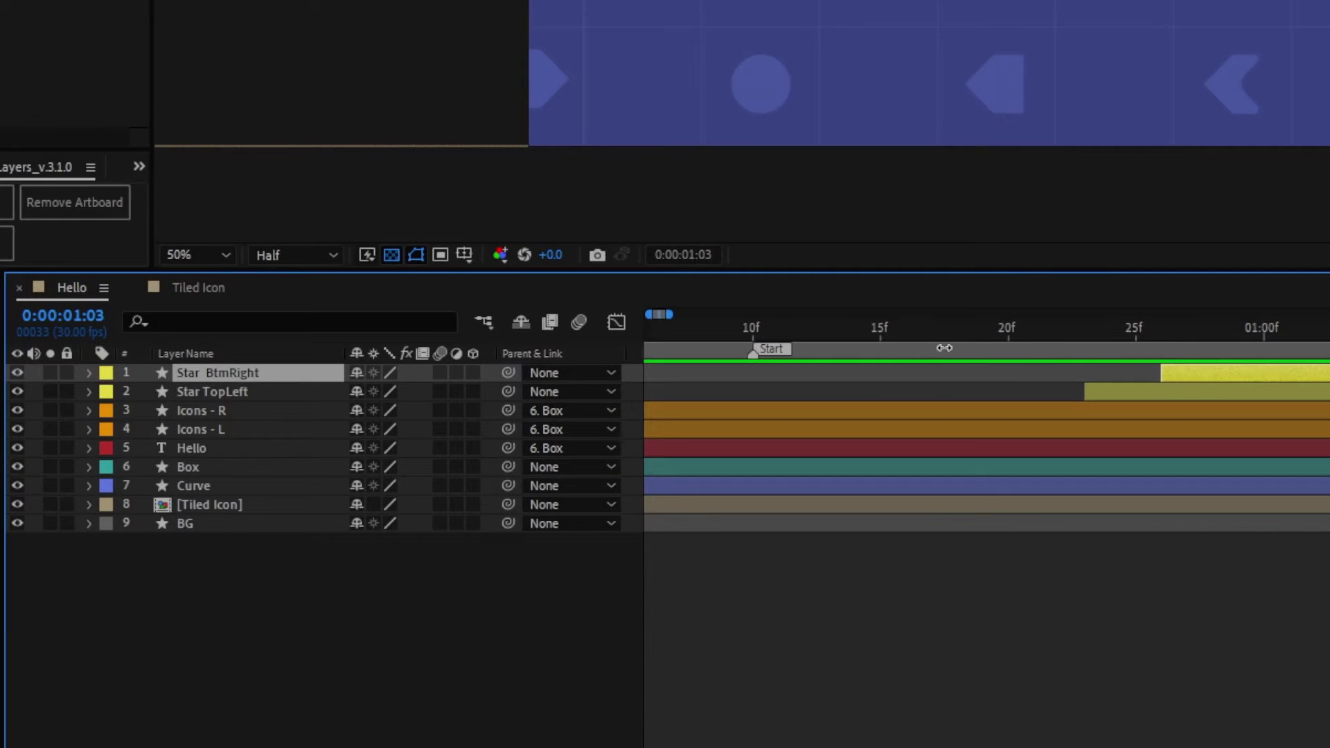
Move Star BtmRight's start, then its end, to frame 17, then trim it there with Alt+[
{"action": "left_click", "coordinate": [930, 339]}
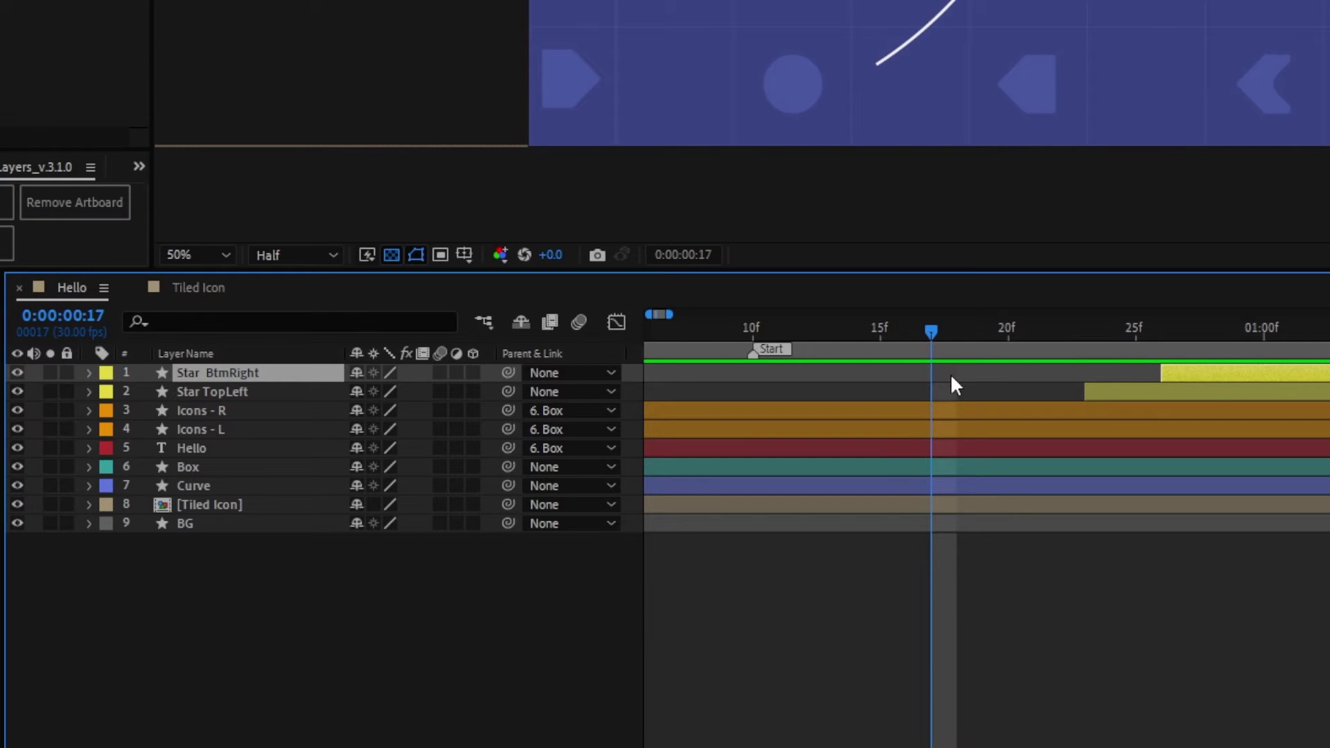
{"action": "key", "text": "bracketleft"}
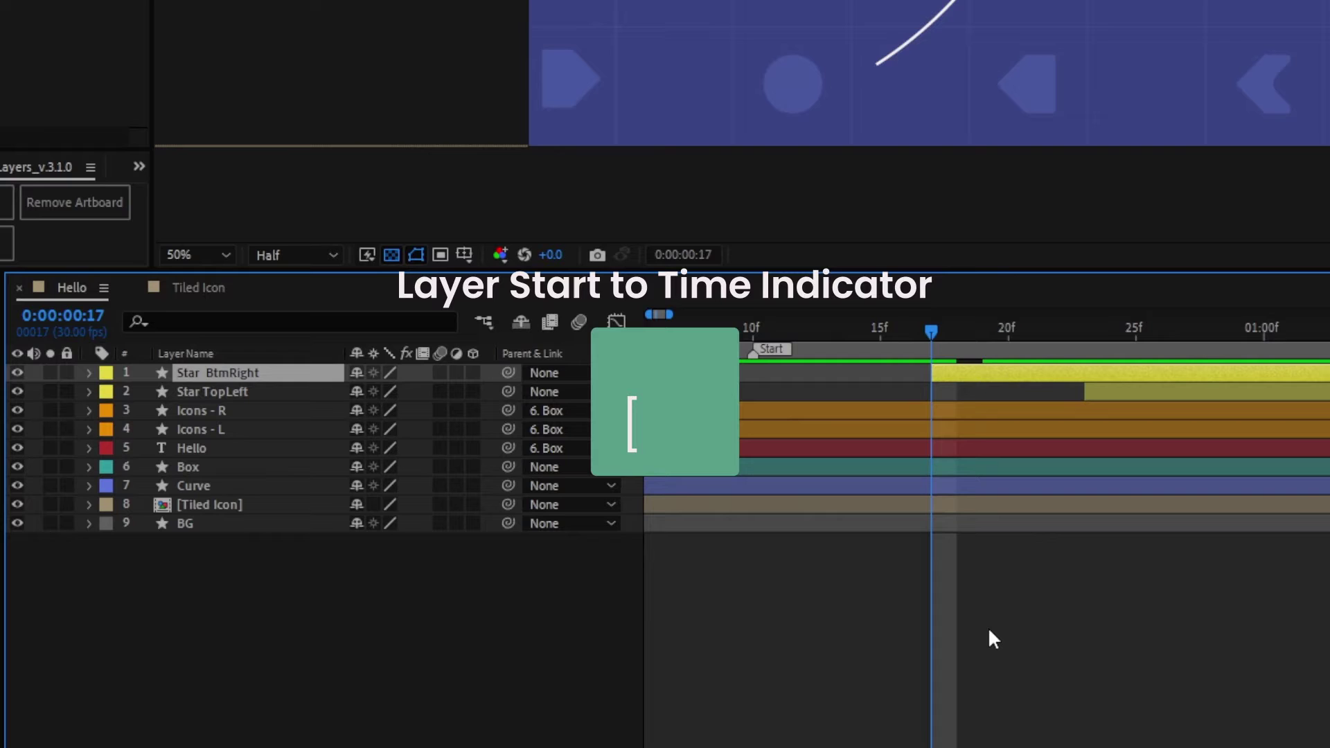
{"action": "key", "text": "bracketright"}
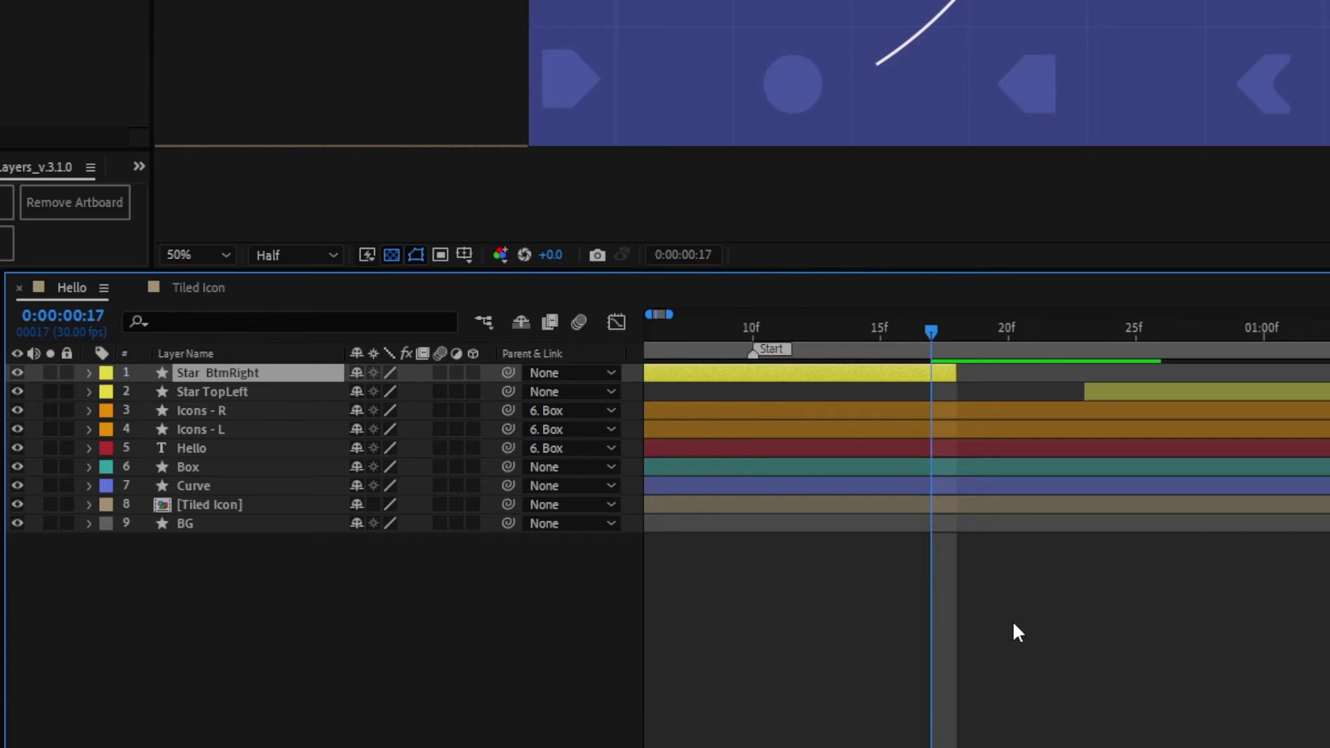
{"action": "key", "text": "alt+bracketleft"}
{"action": "key", "text": "alt+bracketleft"}
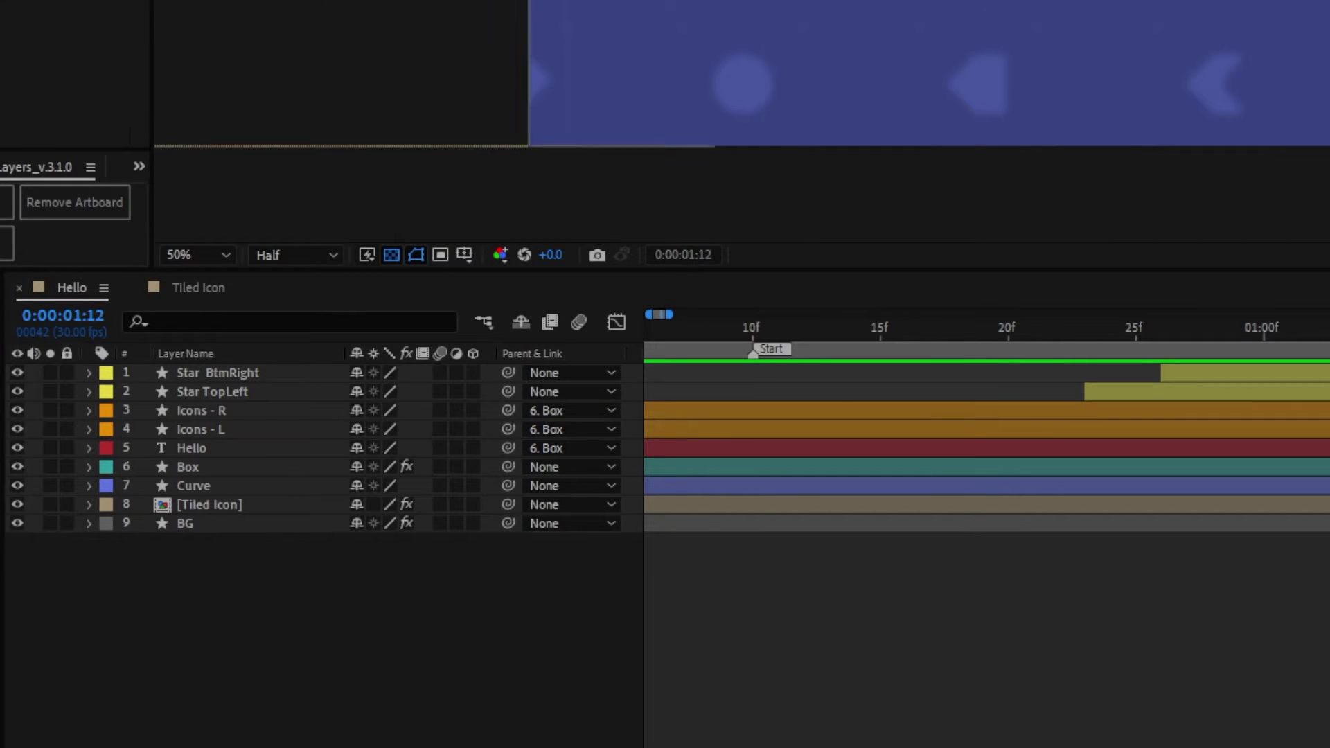
Reveal the layers' effects and raise Tiled Icon's Fast Box Blur radius from 5.0 to 16.0
{"action": "key", "text": "e"}
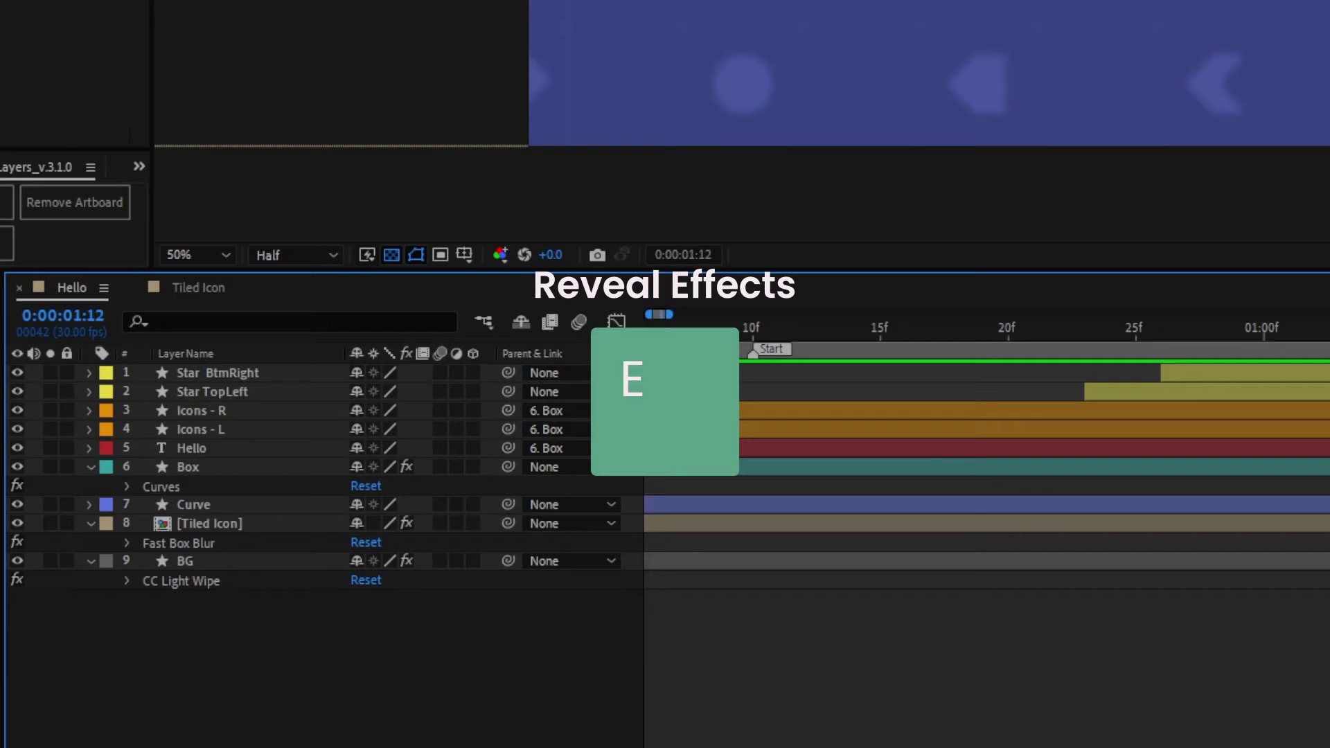
{"action": "left_click", "coordinate": [128, 543]}
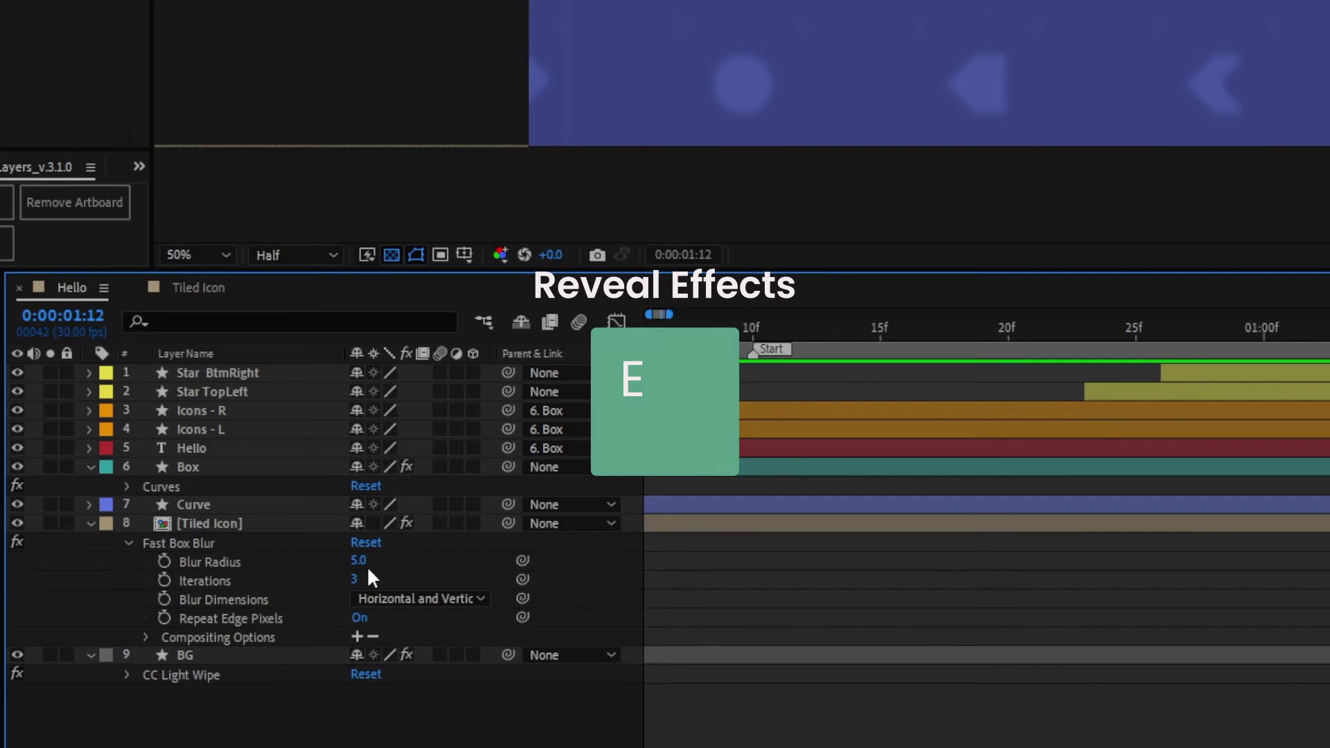
{"action": "left_click_drag", "start_coordinate": [359, 561], "coordinate": [369, 566]}
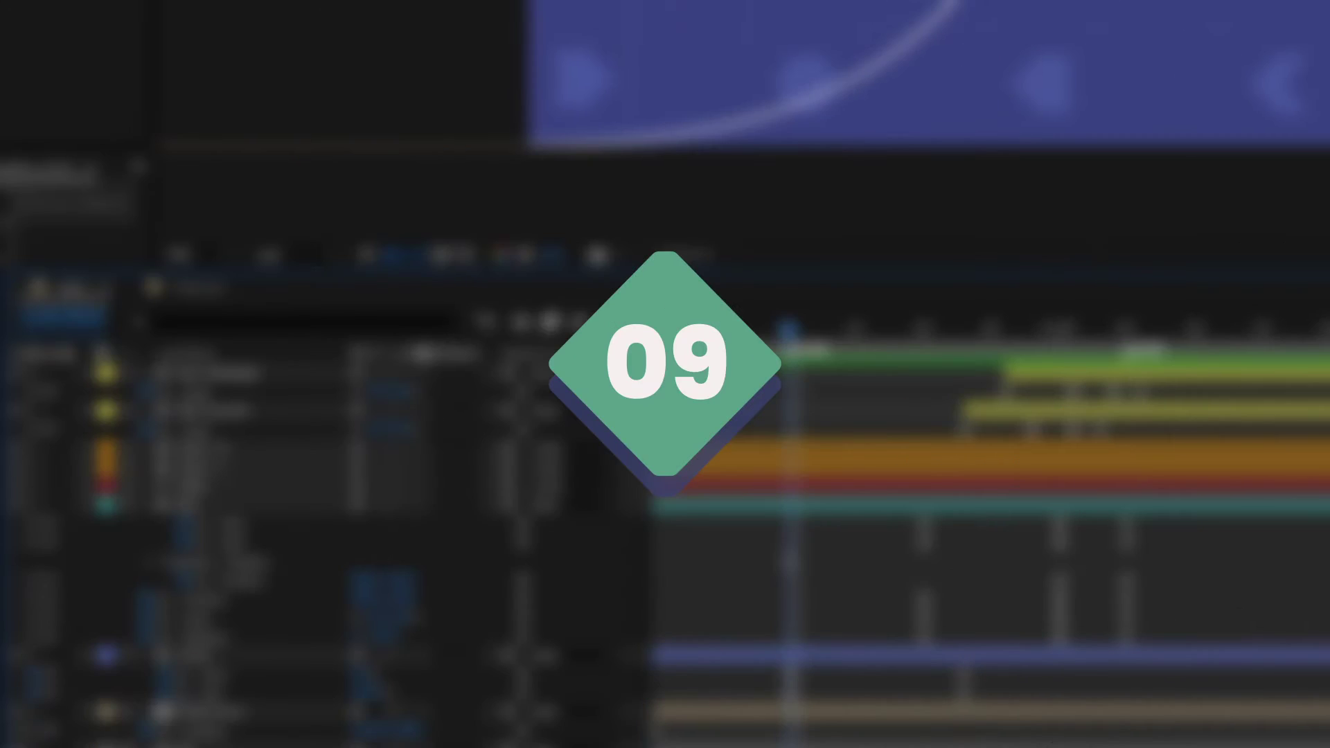
Step the current time forward and back through the layers' keyframes with K and J
{"action": "key", "text": "k"}
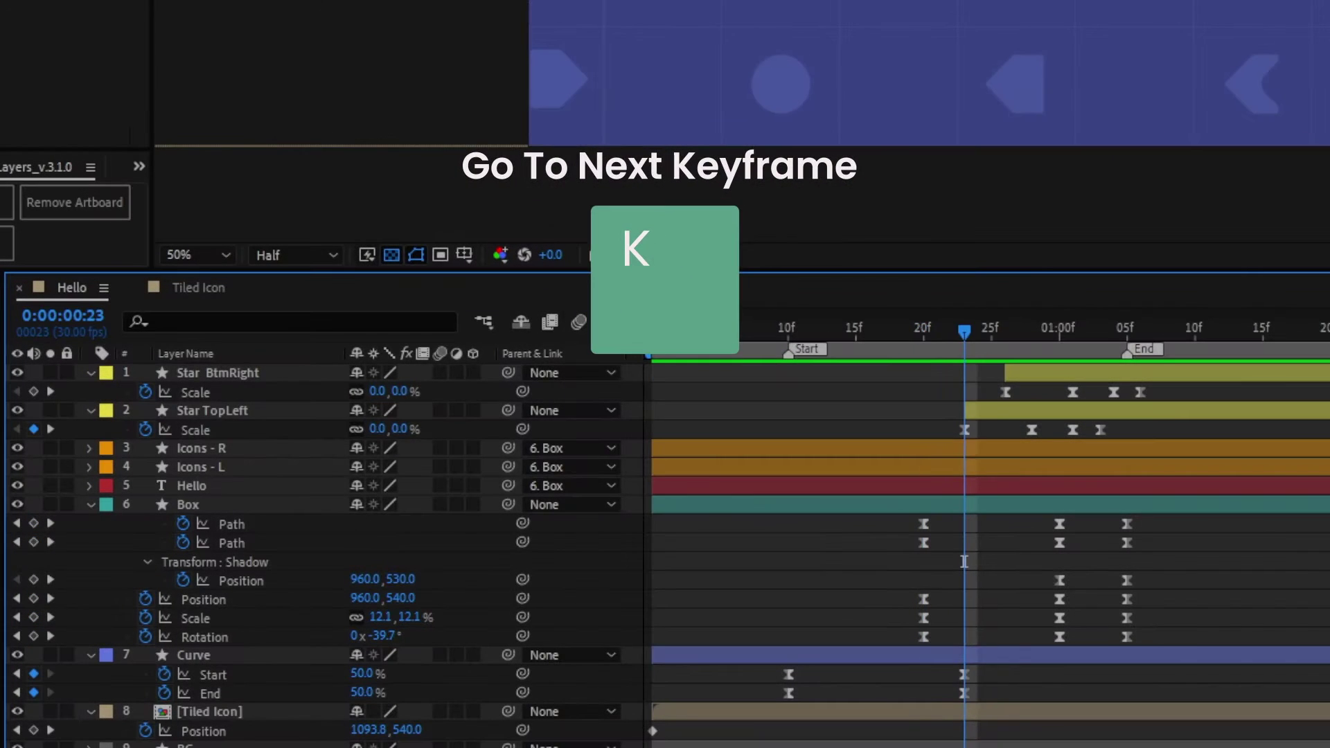
{"action": "key", "text": "k"}
{"action": "key", "text": "k"}
{"action": "key", "text": "k"}
{"action": "key", "text": "k"}
{"action": "key", "text": "k"}
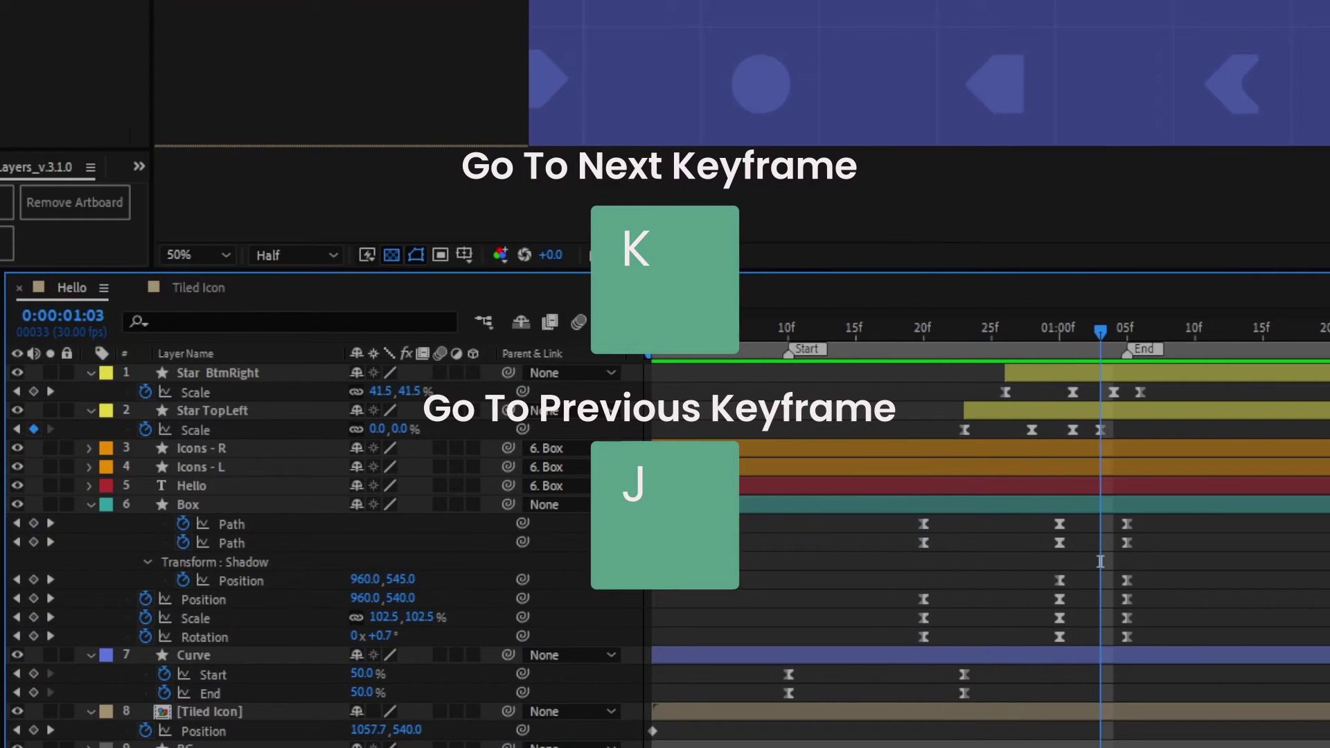
{"action": "key", "text": "k"}
{"action": "key", "text": "j"}
{"action": "key", "text": "j"}
{"action": "key", "text": "j"}
{"action": "key", "text": "j"}
{"action": "key", "text": "j"}
{"action": "key", "text": "j"}
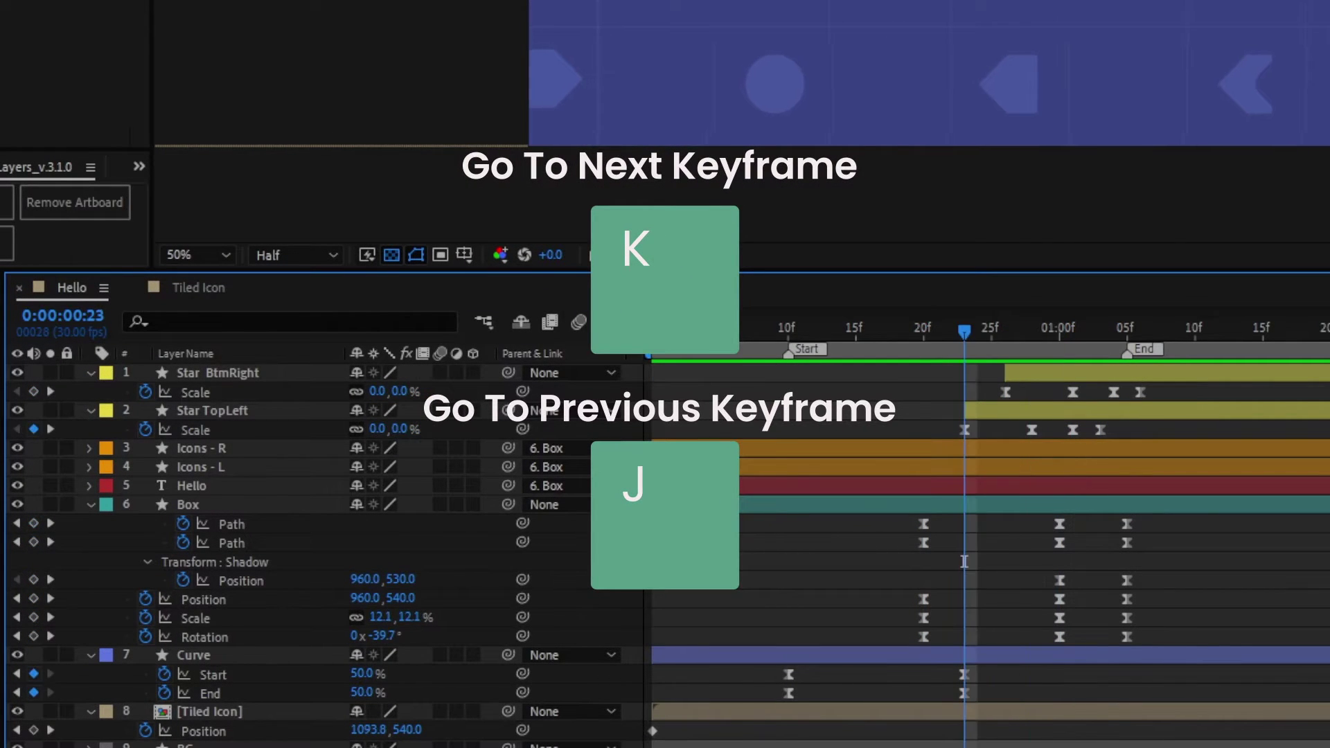
{"action": "key", "text": "j"}
{"action": "key", "text": "j"}
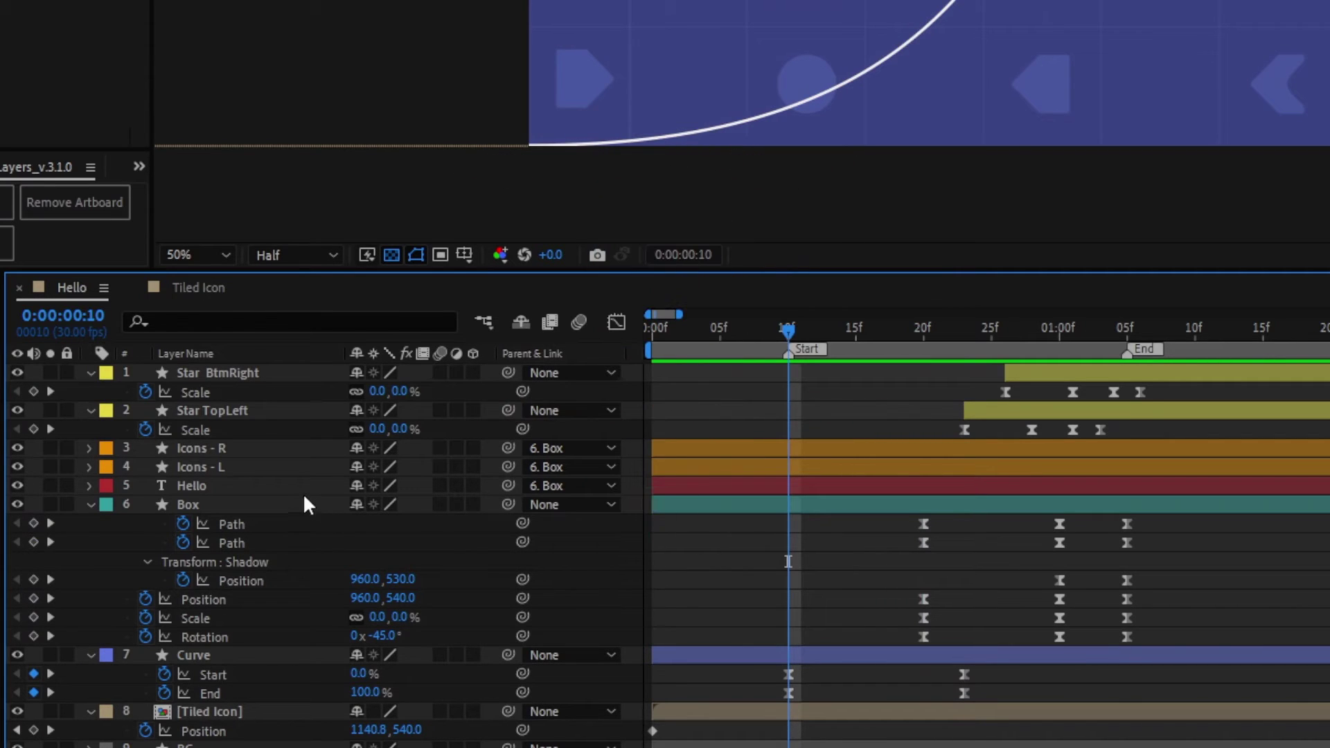
Select the Box layer and step through its keyframes with Shift+K and Shift+J
{"action": "left_click", "coordinate": [268, 509]}
{"action": "key", "text": "shift+k"}
{"action": "key", "text": "shift+k"}
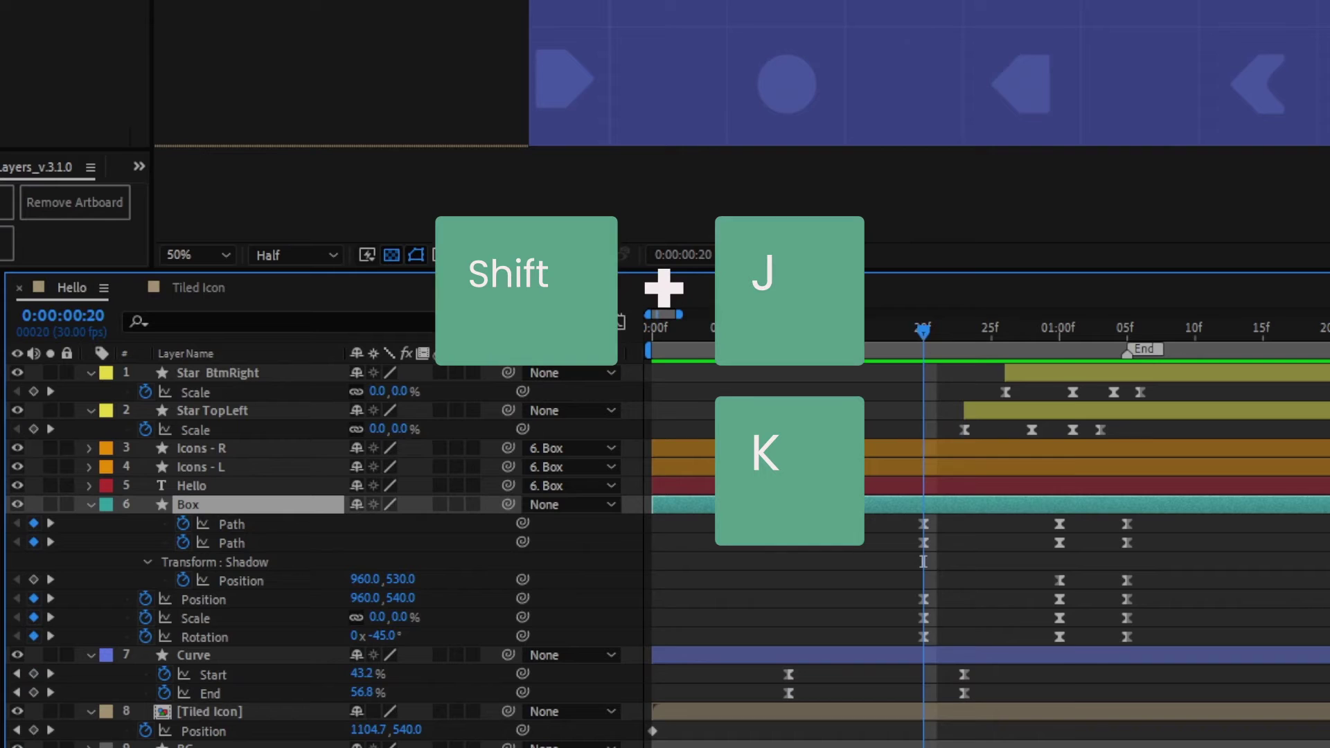
{"action": "key", "text": "shift+k"}
{"action": "key", "text": "shift+j"}
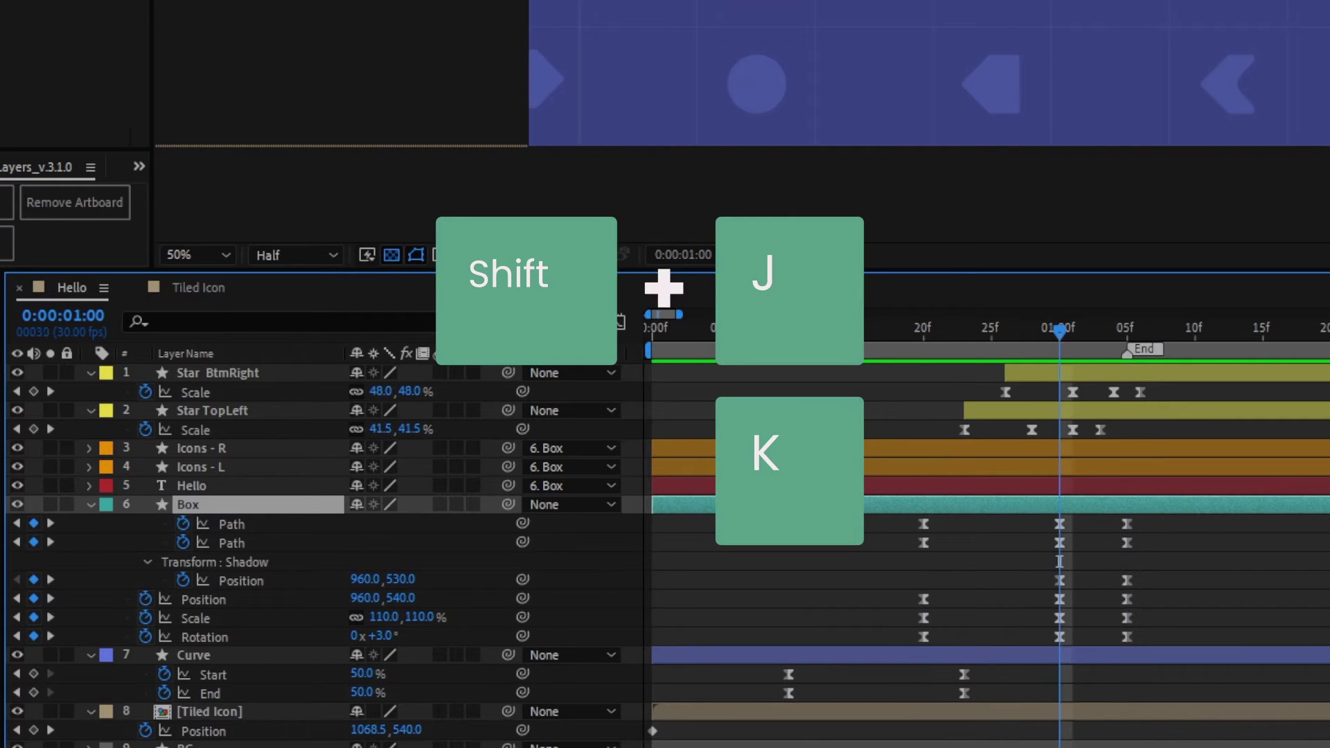
{"action": "key", "text": "shift+j"}
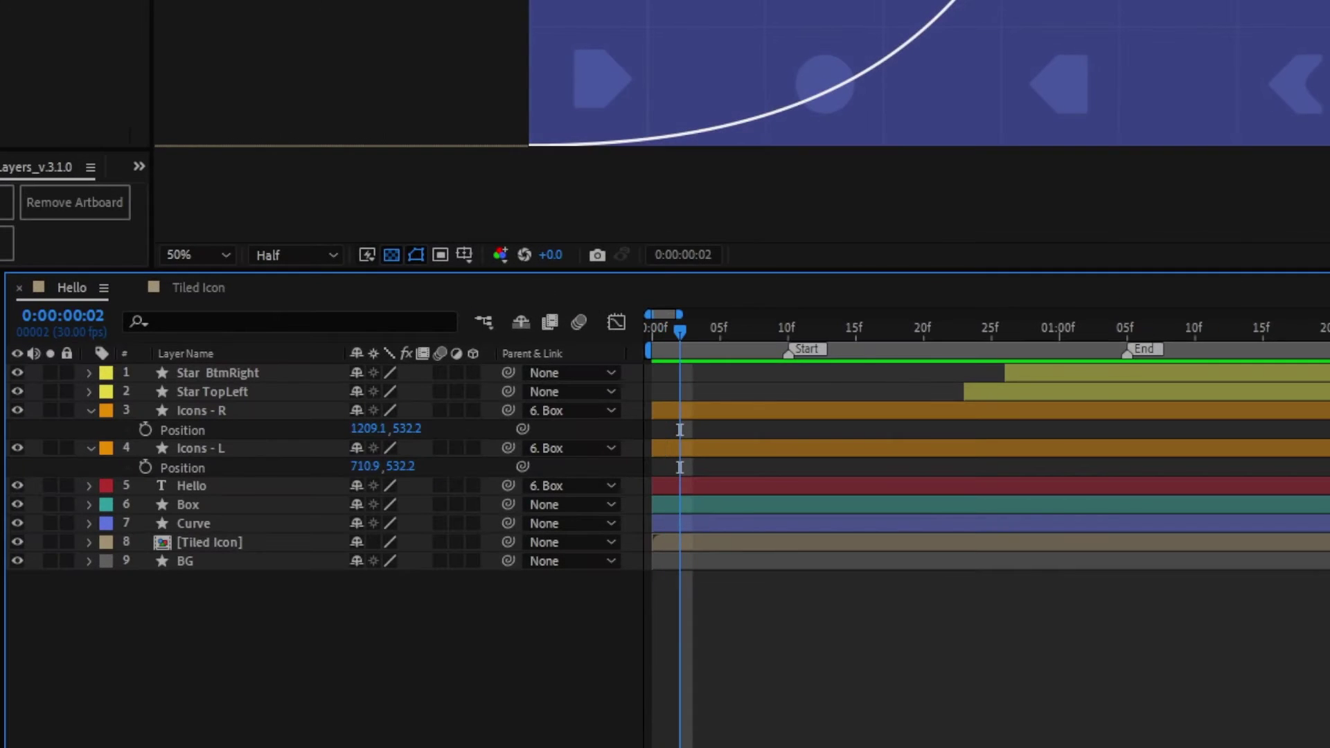
Step the time by single frames, then by ten-frame jumps, ending at 12f
{"action": "key", "text": "Page_Down"}
{"action": "key", "text": "Page_Down"}
{"action": "key", "text": "Page_Down"}
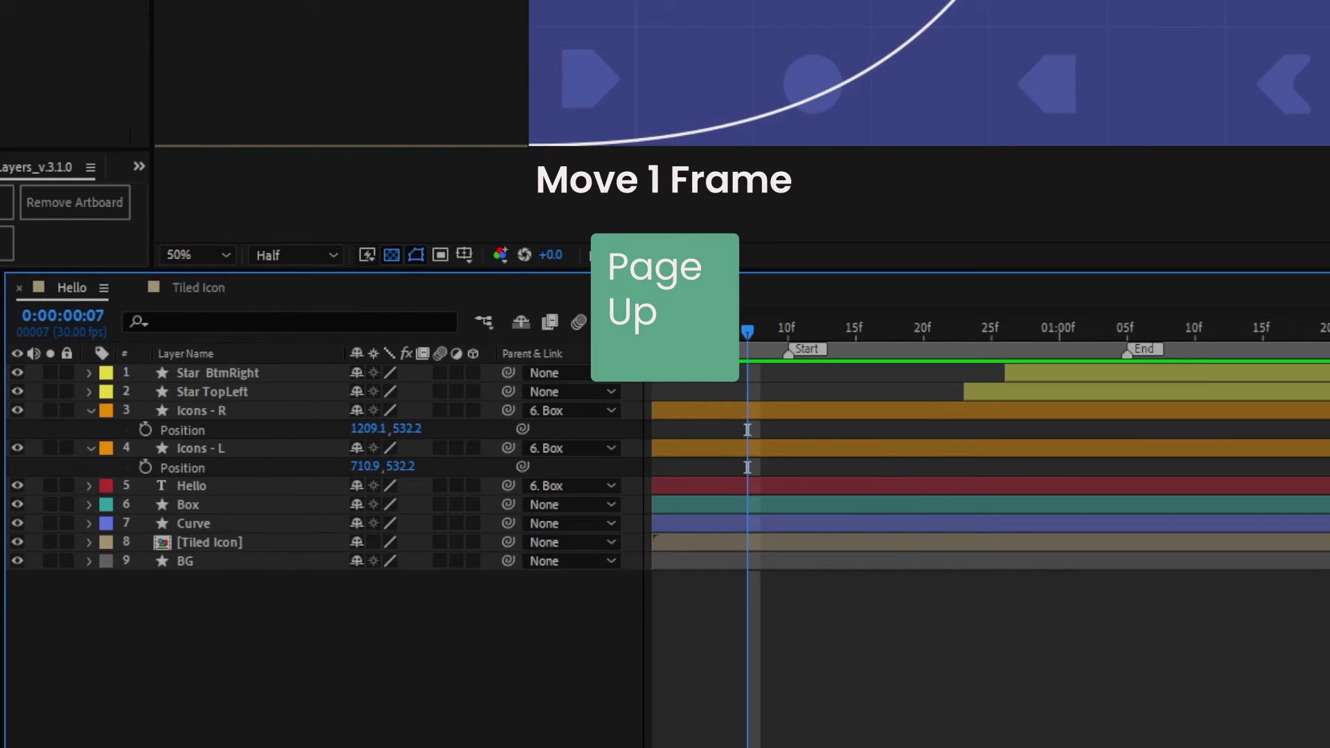
{"action": "key", "text": "Page_Down"}
{"action": "key", "text": "Page_Up"}
{"action": "key", "text": "Page_Up"}
{"action": "key", "text": "Page_Up"}
{"action": "key", "text": "Page_Up"}
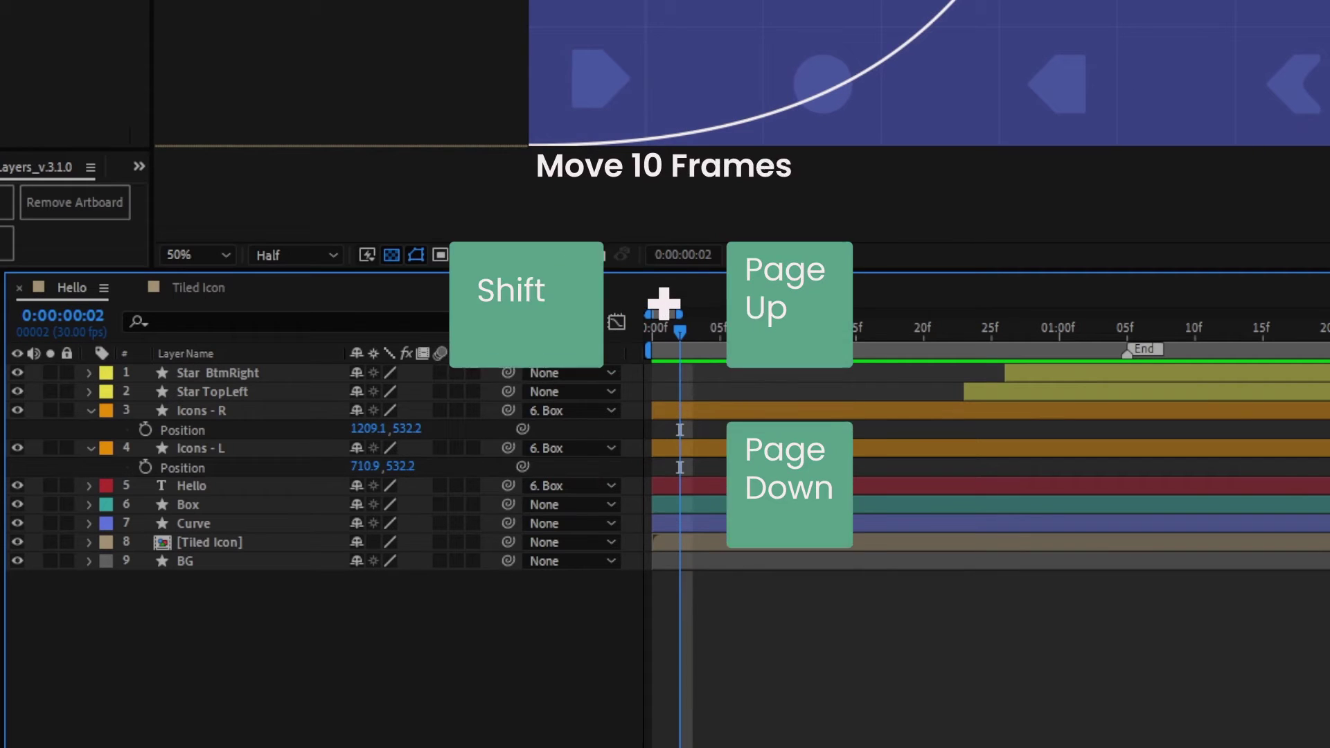
{"action": "key", "text": "shift+Page_Down"}
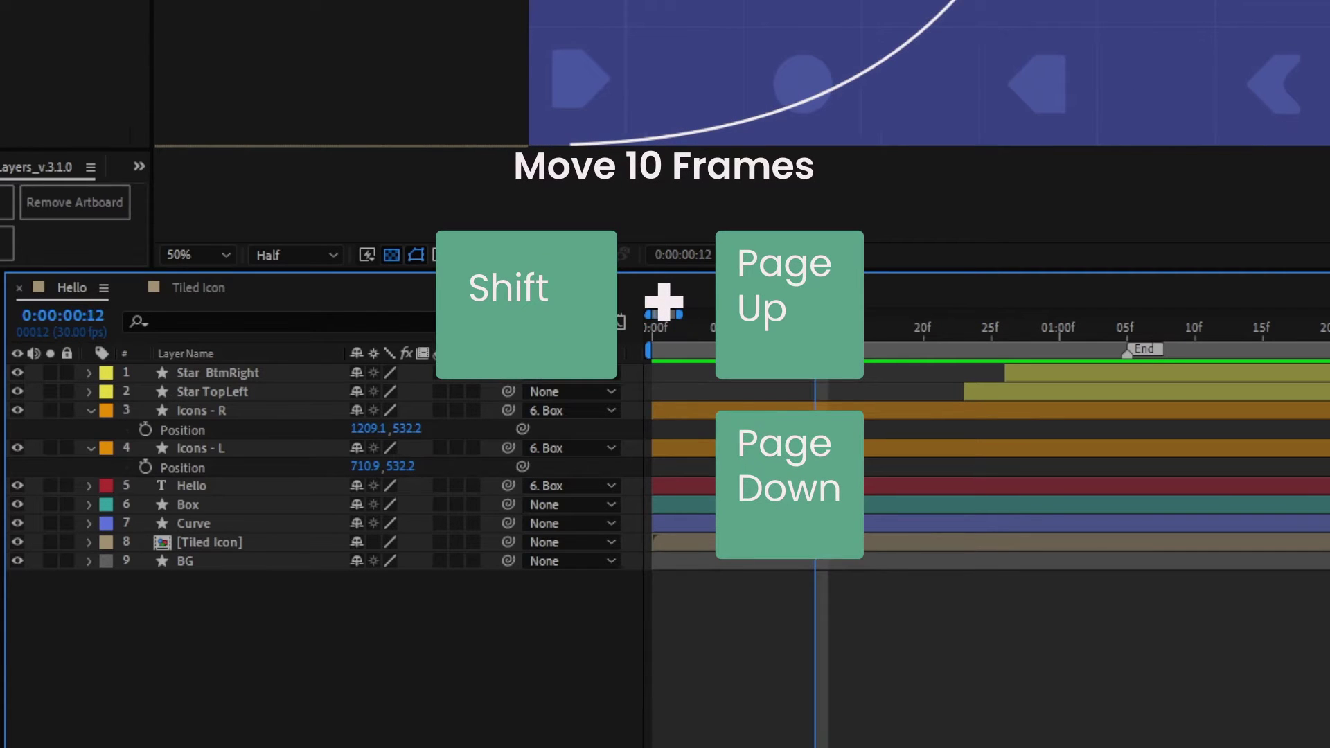
{"action": "key", "text": "shift+Page_Down"}
{"action": "key", "text": "shift+Page_Up"}
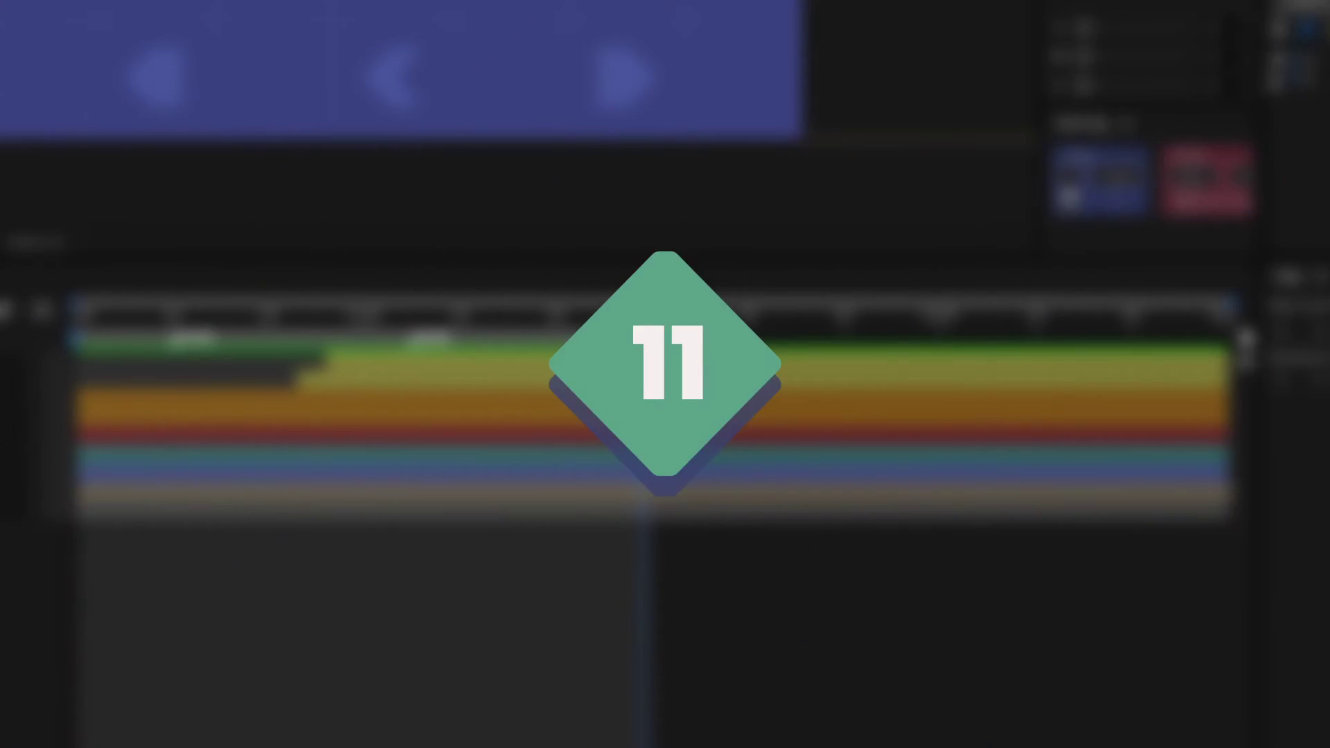
Jump to the comp start and end, then the work area start and end (0:00:00:29)
{"action": "key", "text": "Home"}
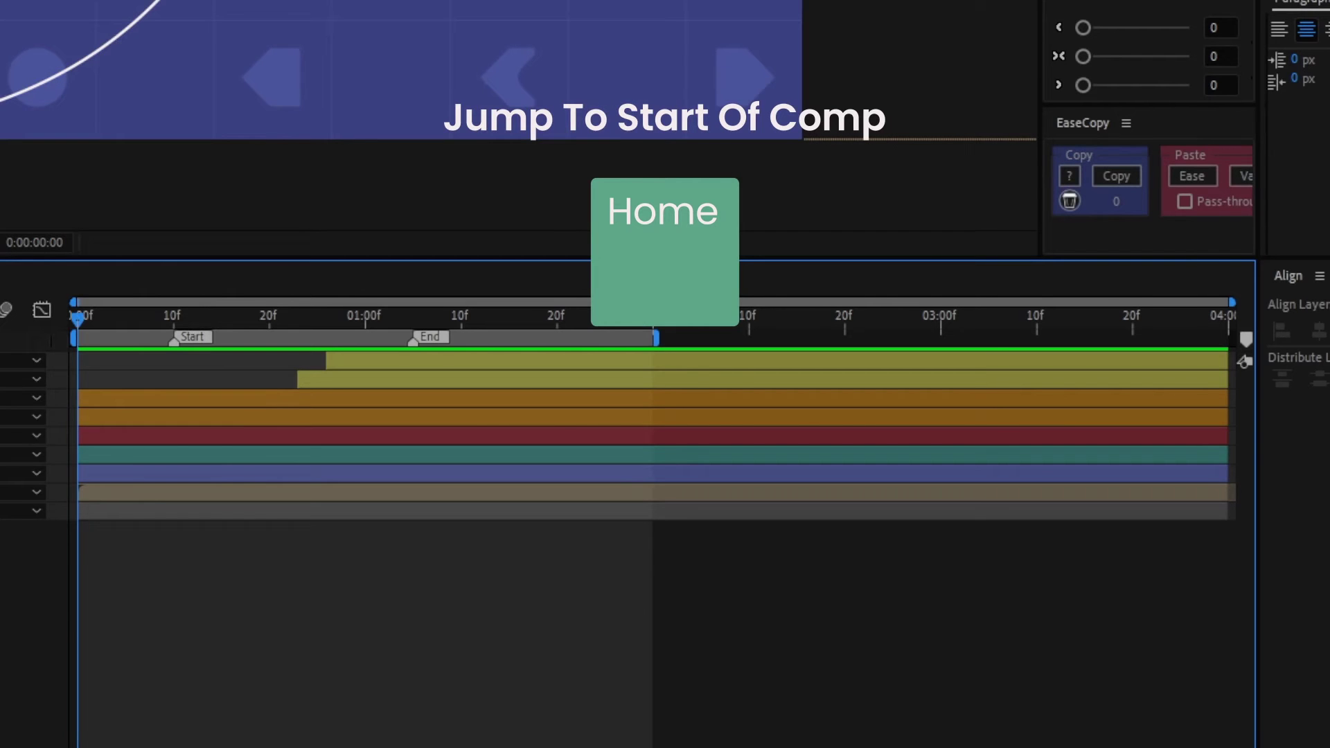
{"action": "key", "text": "End"}
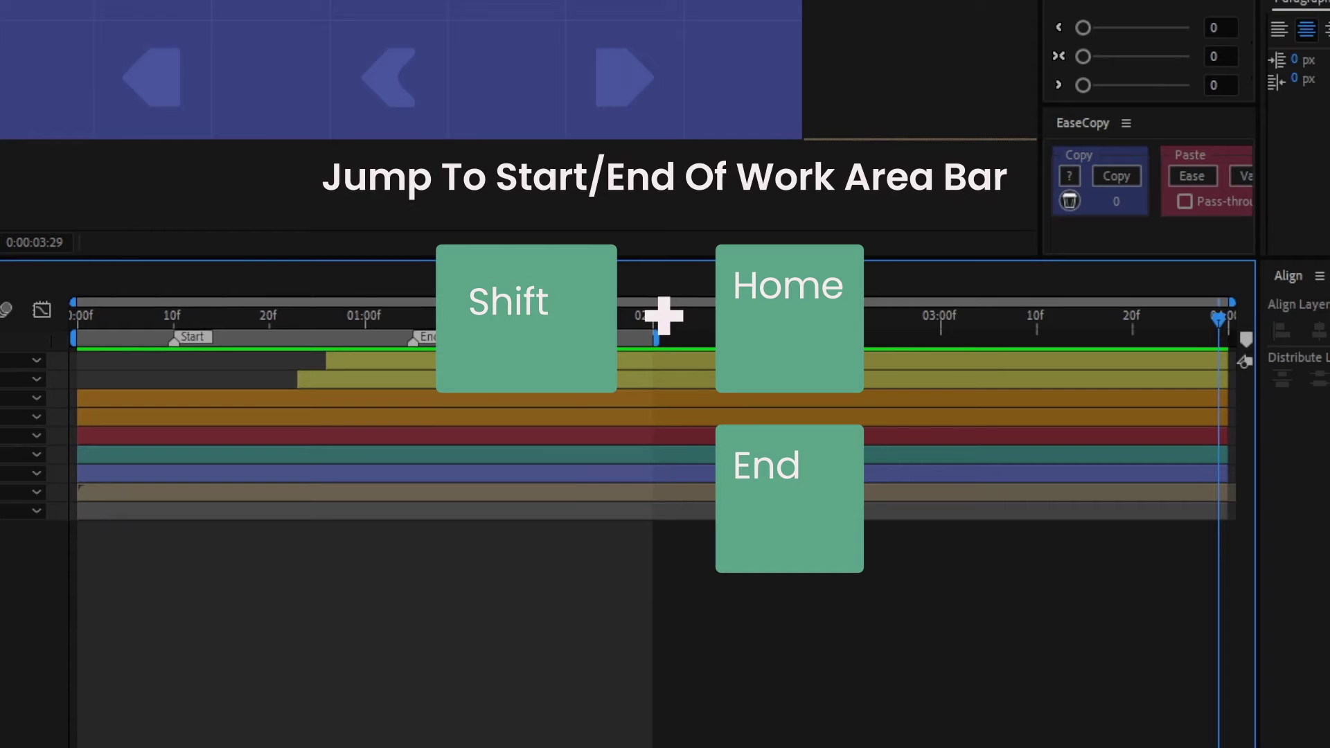
{"action": "key", "text": "shift+Home"}
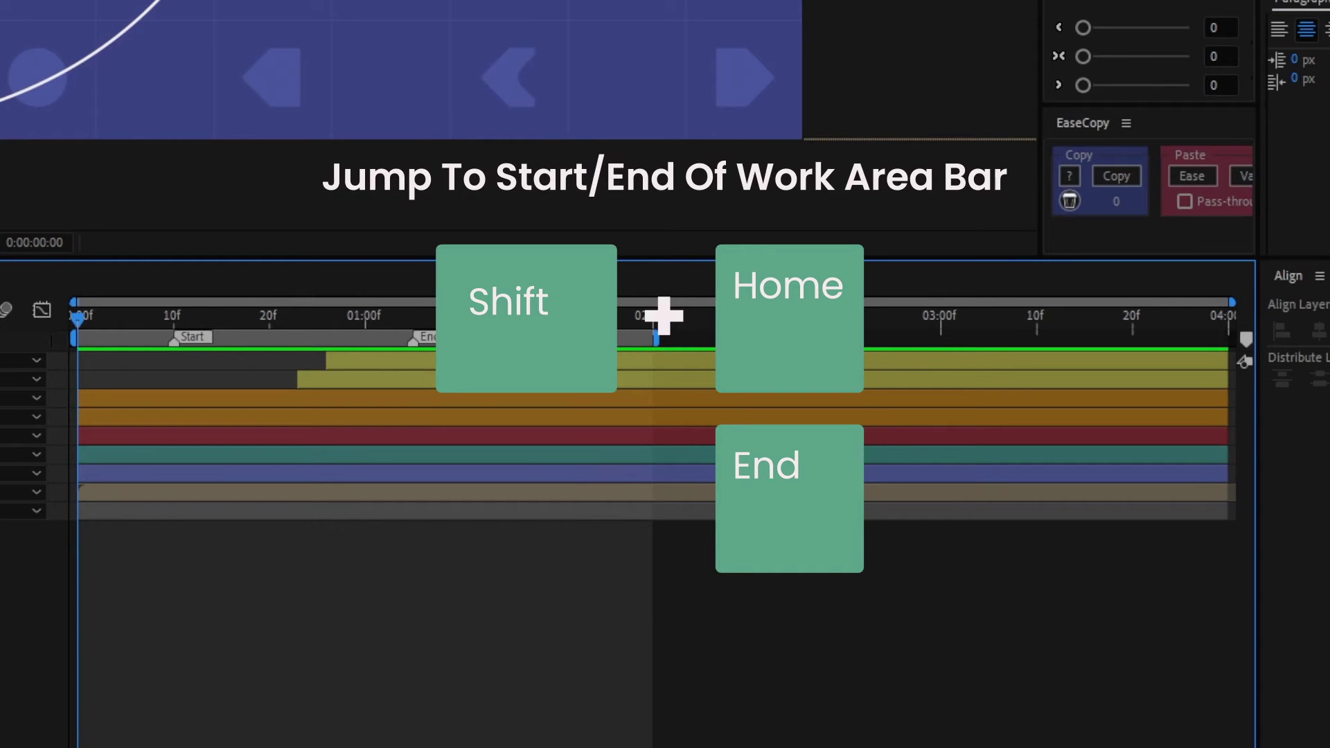
{"action": "key", "text": "shift+End"}
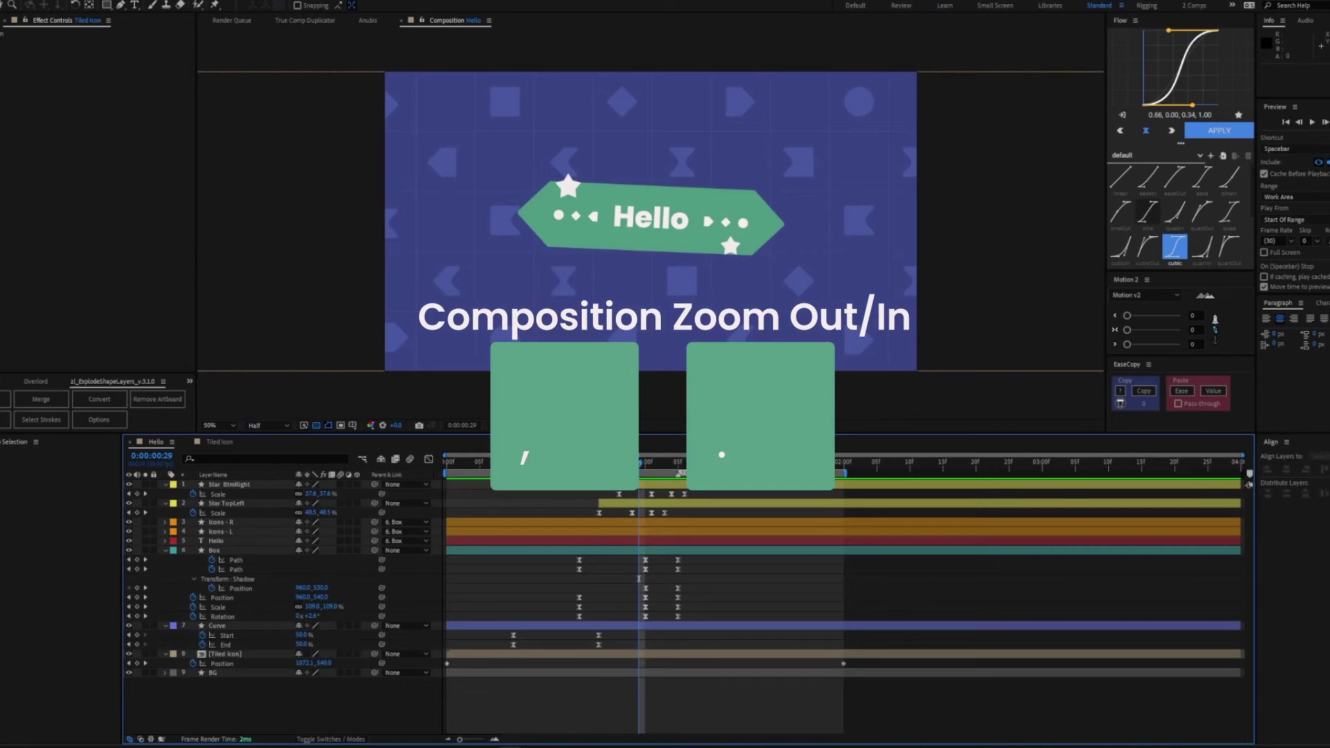
Zoom the viewer out and back to 100%, then zoom the timeline in, out, and down to single frames
{"action": "key", "text": "comma"}
{"action": "key", "text": "comma"}
{"action": "key", "text": "comma"}
{"action": "key", "text": "comma"}
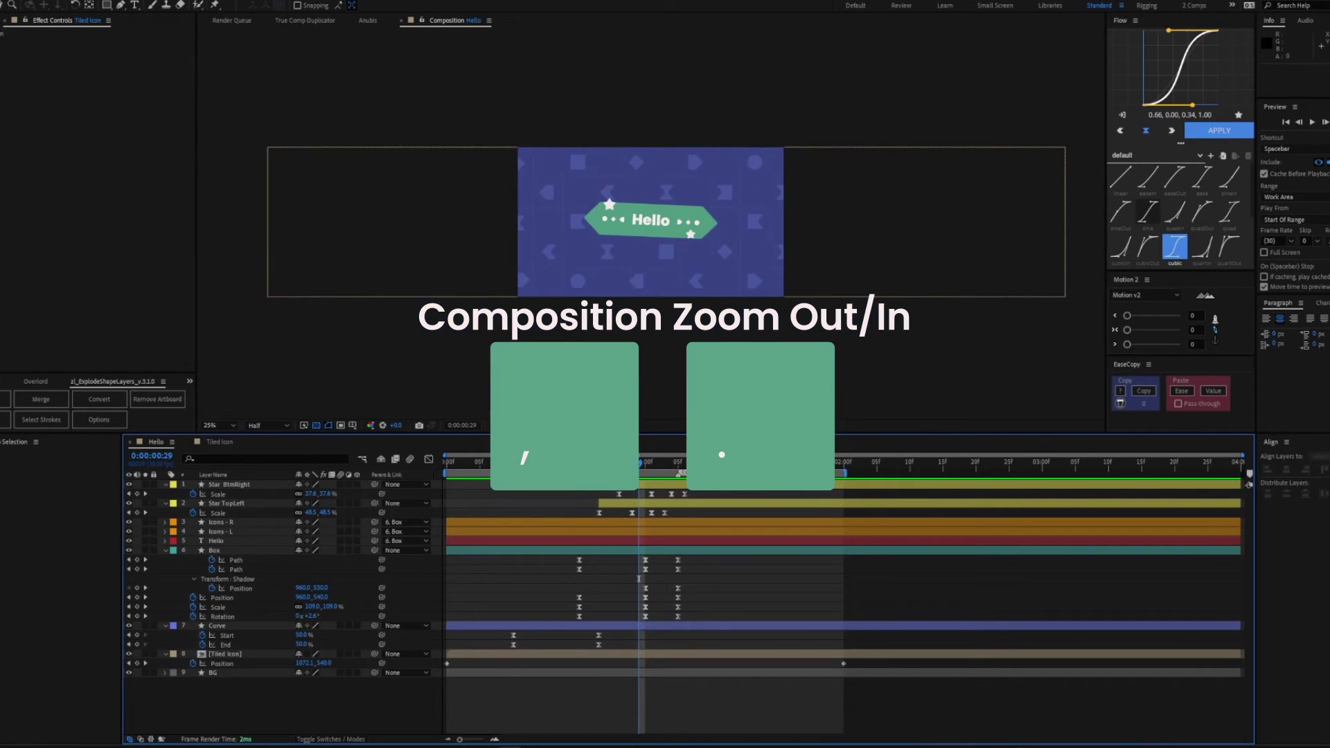
{"action": "key", "text": "period"}
{"action": "key", "text": "period"}
{"action": "key", "text": "period"}
{"action": "key", "text": "period"}
{"action": "key", "text": "period"}
{"action": "key", "text": "period"}
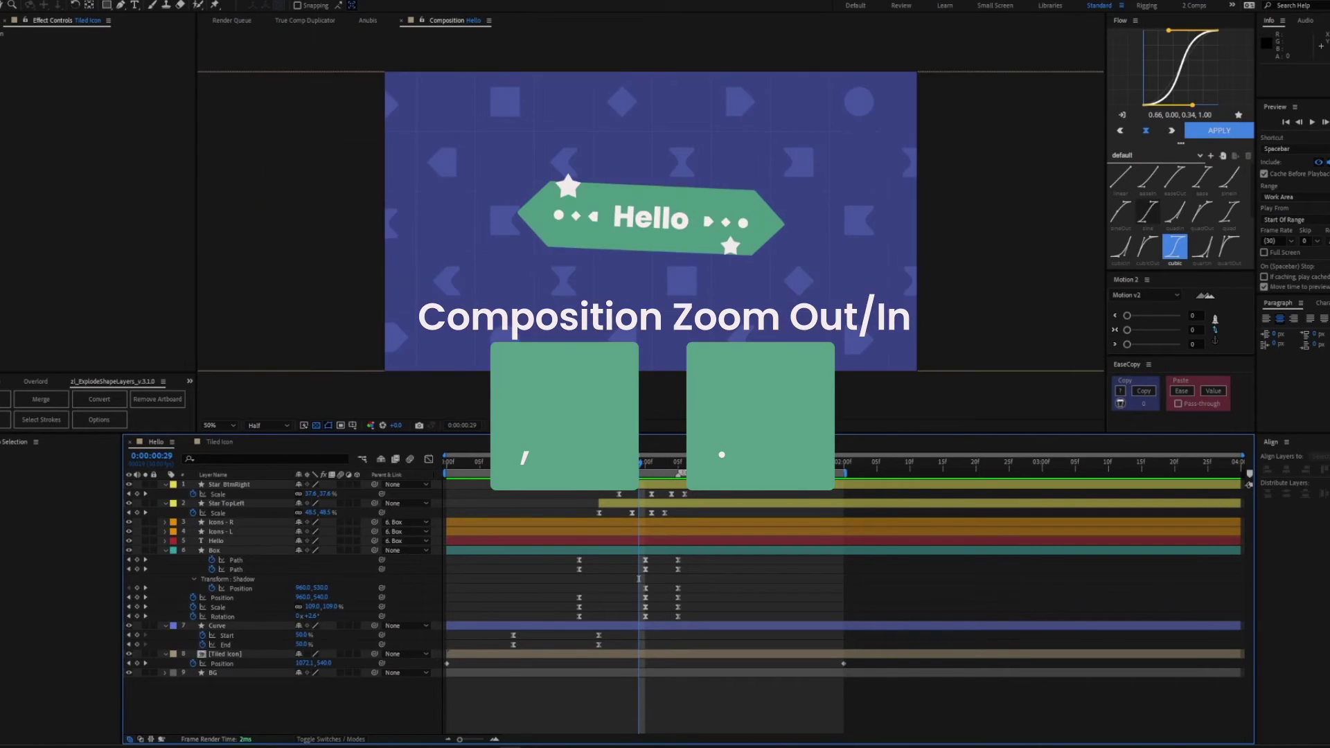
{"action": "key", "text": "equal"}
{"action": "key", "text": "equal"}
{"action": "key", "text": "equal"}
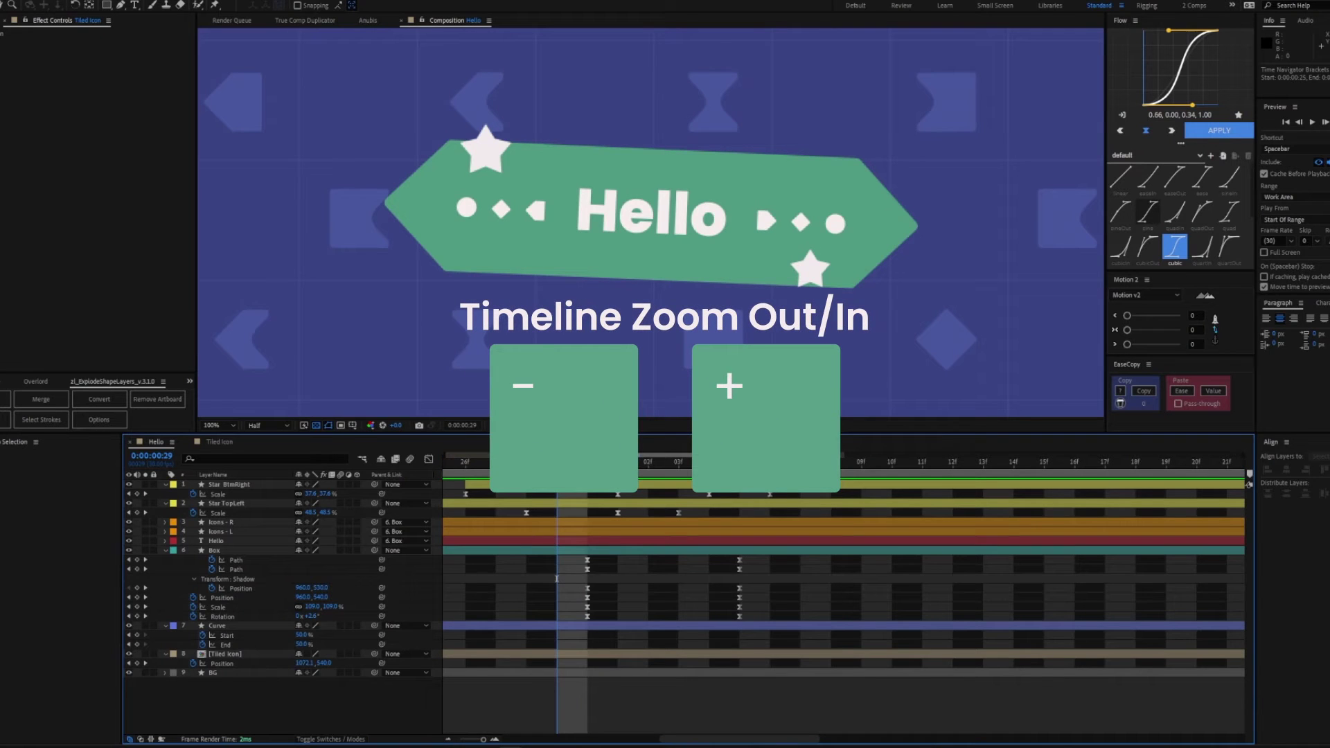
{"action": "key", "text": "minus"}
{"action": "key", "text": "minus"}
{"action": "key", "text": "minus"}
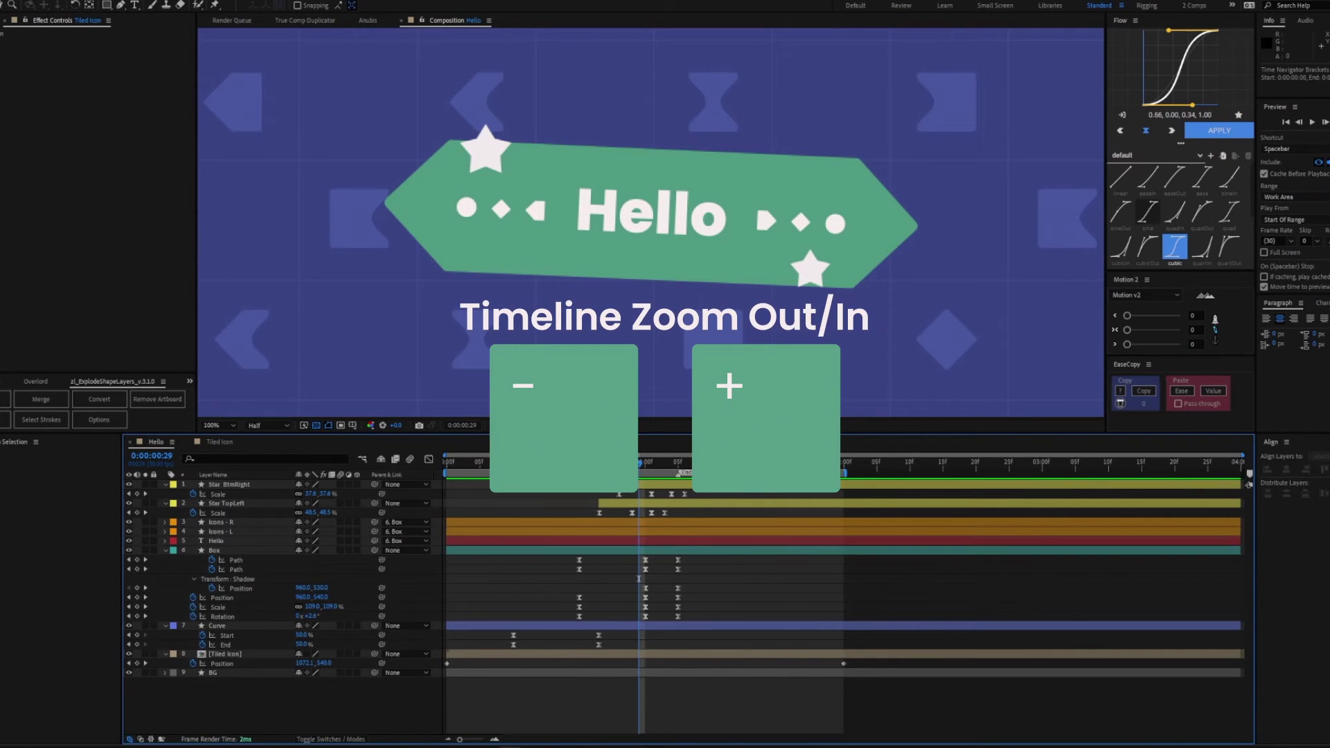
{"action": "key", "text": "semicolon"}
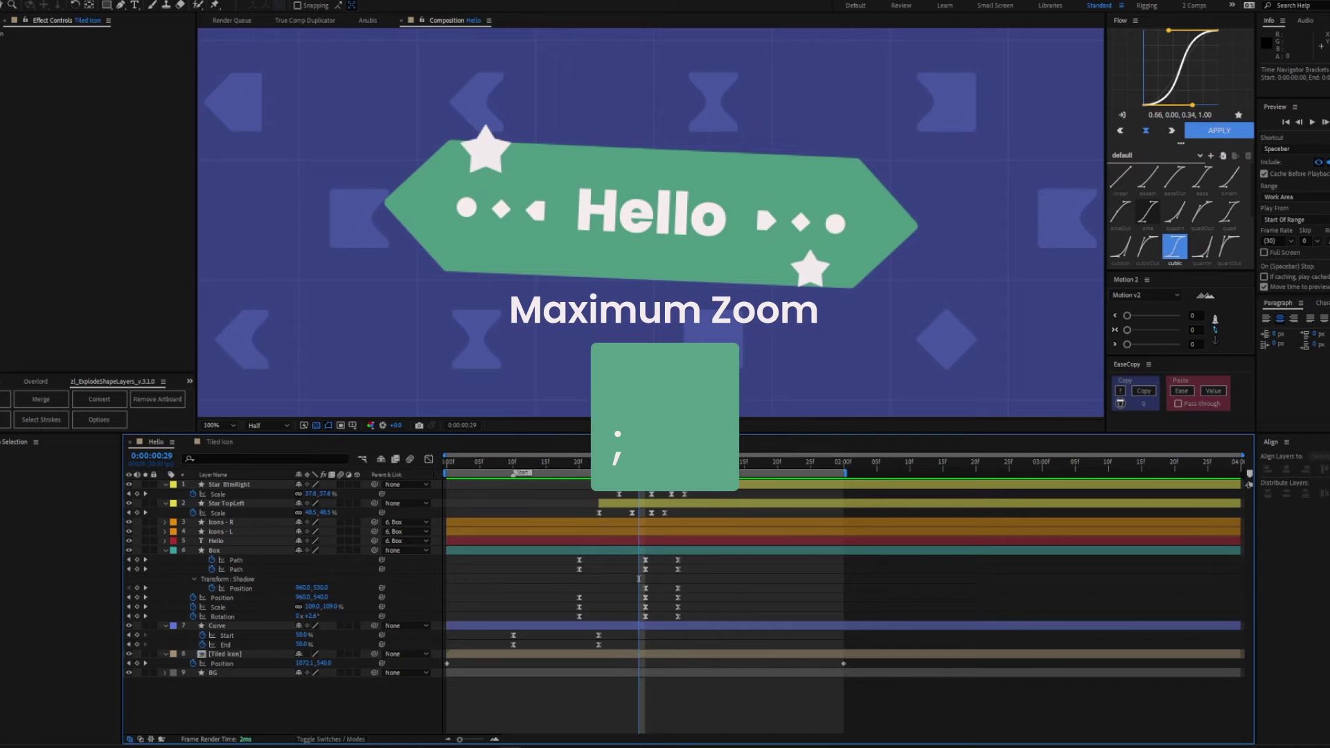
{"action": "key", "text": "semicolon"}
{"action": "key", "text": "semicolon"}
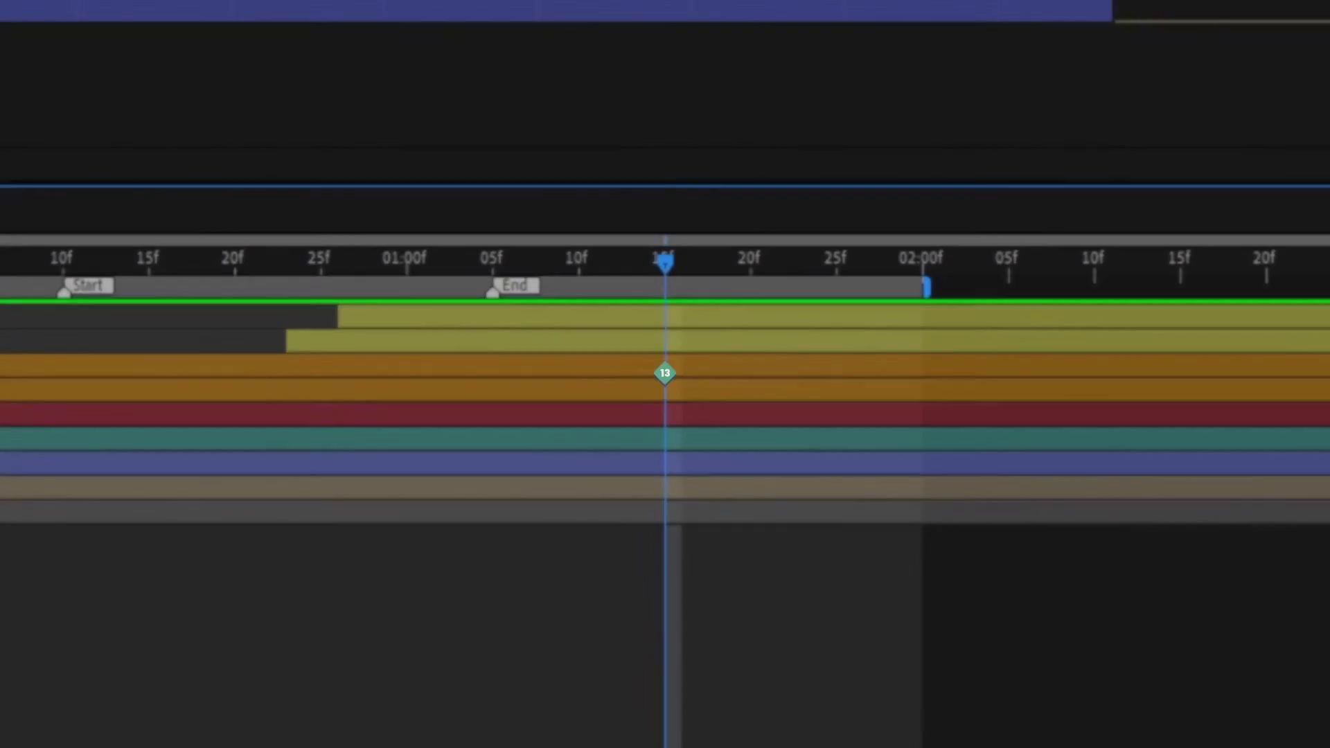
Add a numpad marker, then update the Tiled Icon layer's markers from its source to get Start and End
{"action": "key", "text": "KP_Multiply"}
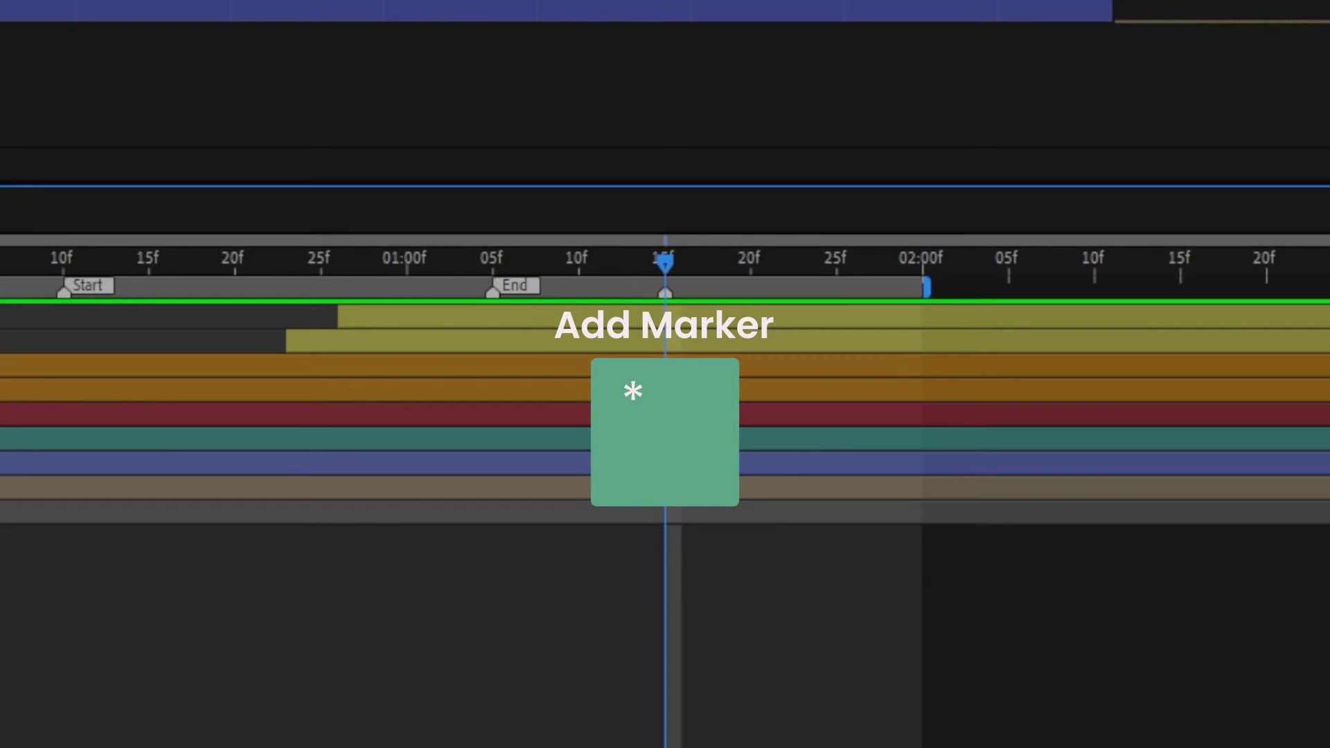
{"action": "left_click", "coordinate": [664, 500]}
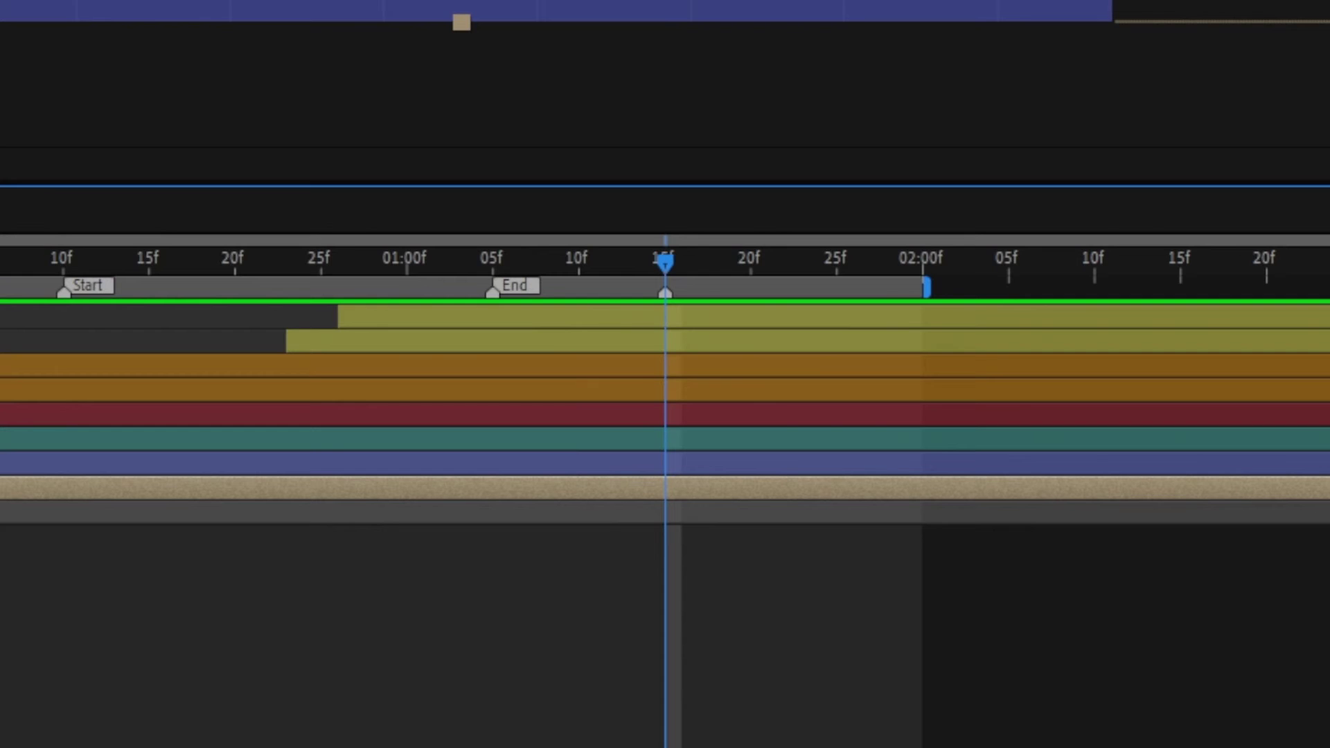
{"action": "right_click", "coordinate": [669, 494]}
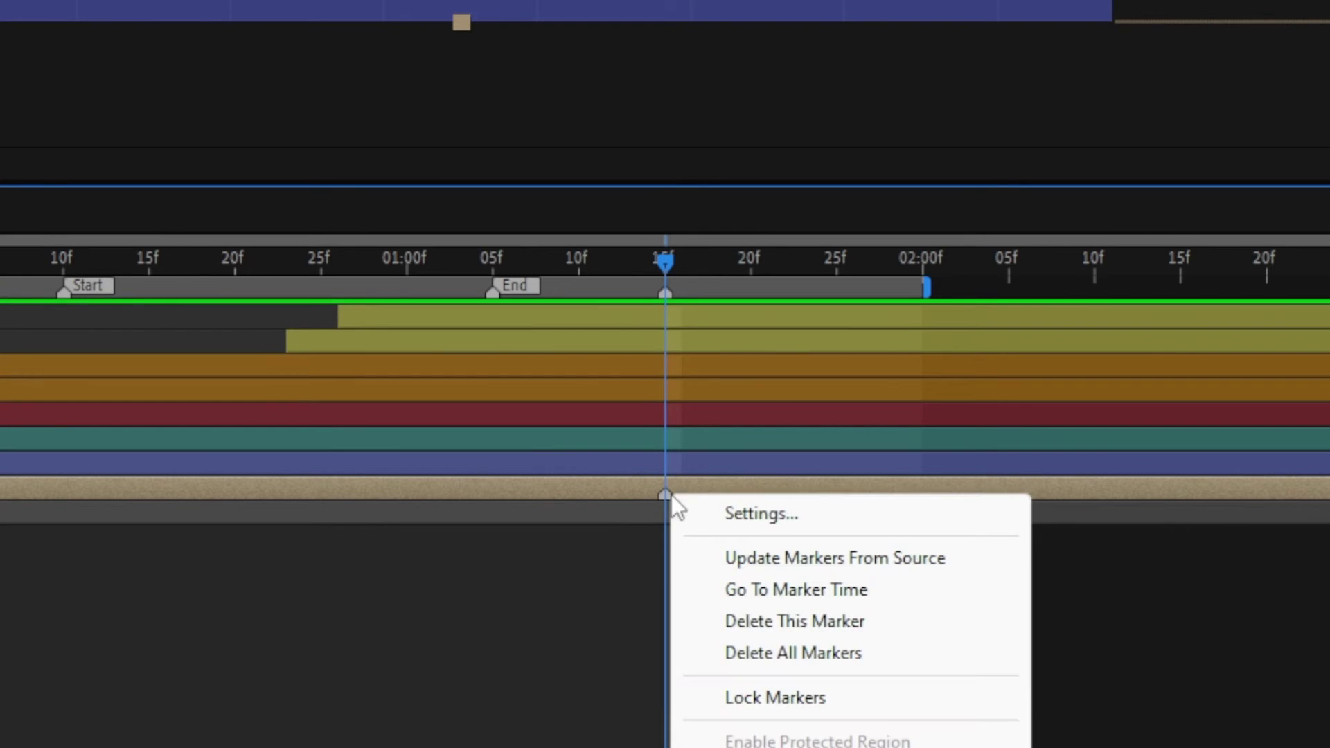
{"action": "left_click", "coordinate": [765, 559]}
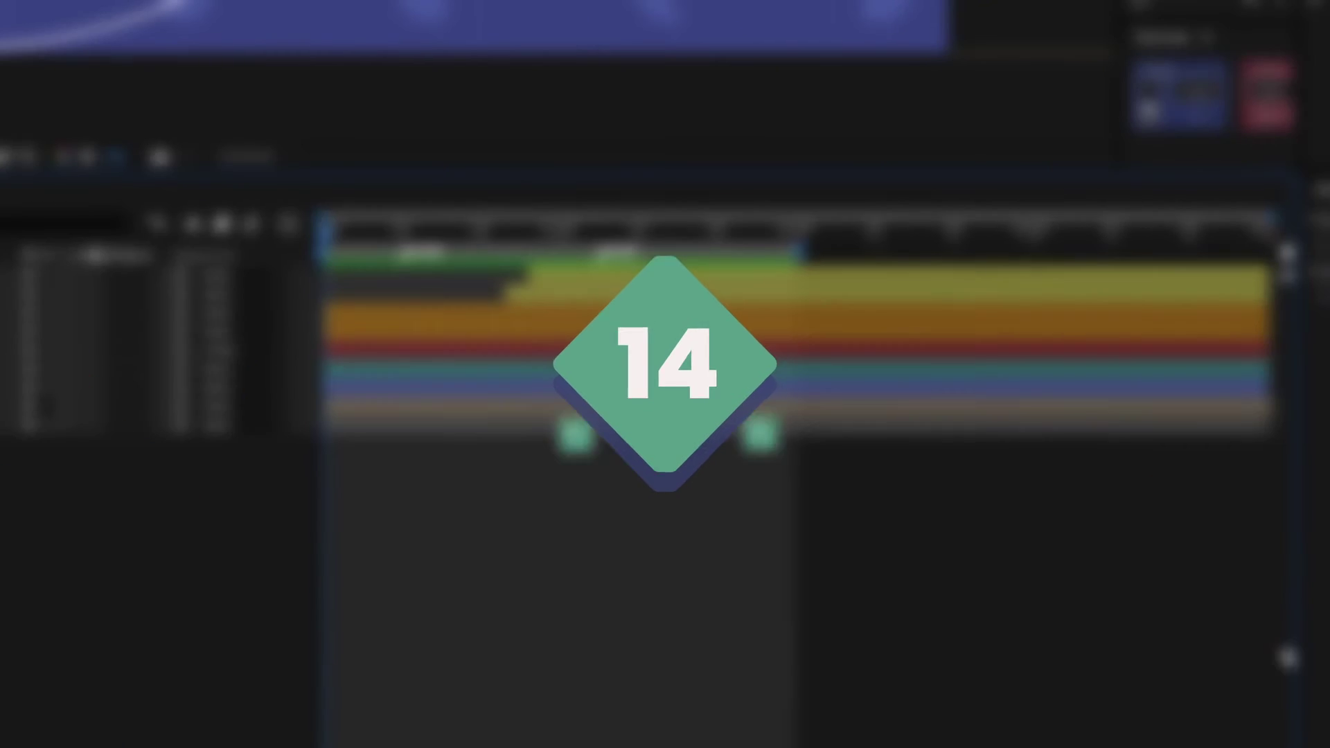
Set the work area from 10f to 01:05 with B and N, then trim the comp to it
{"action": "left_click", "coordinate": [403, 231]}
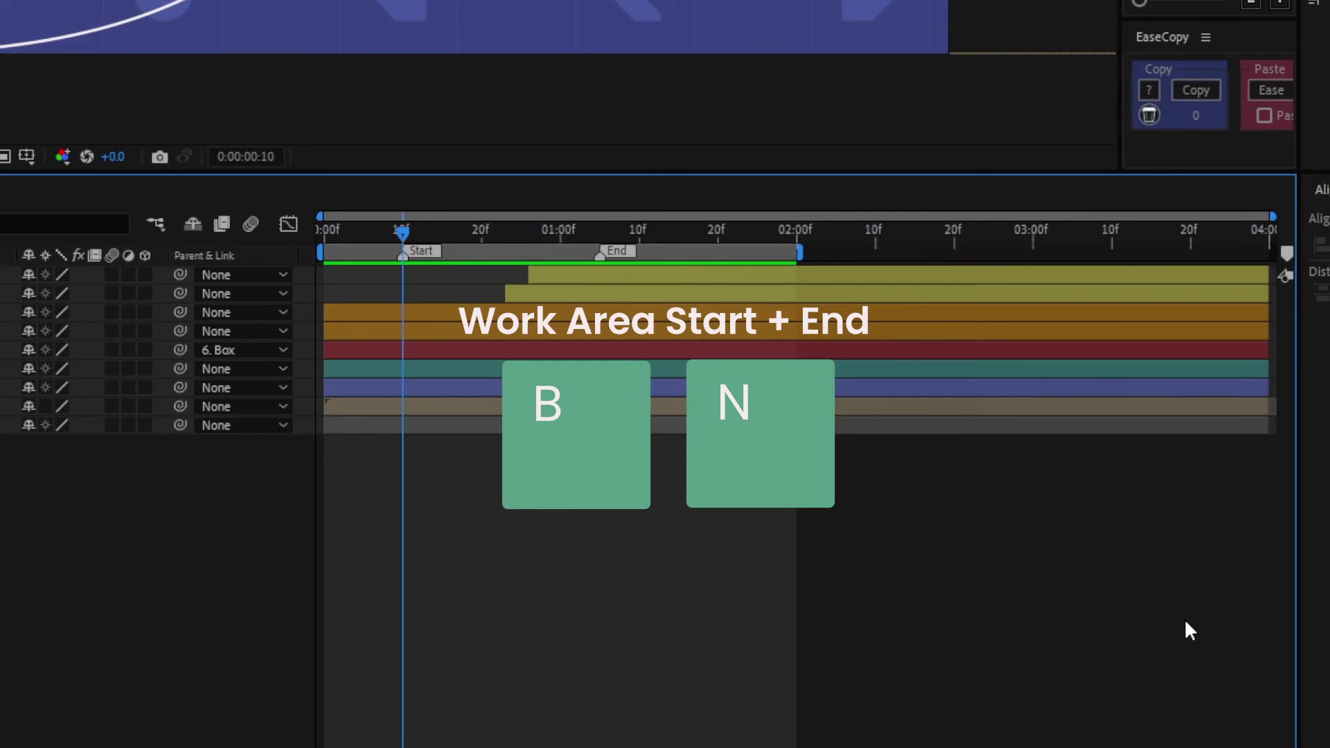
{"action": "key", "text": "b"}
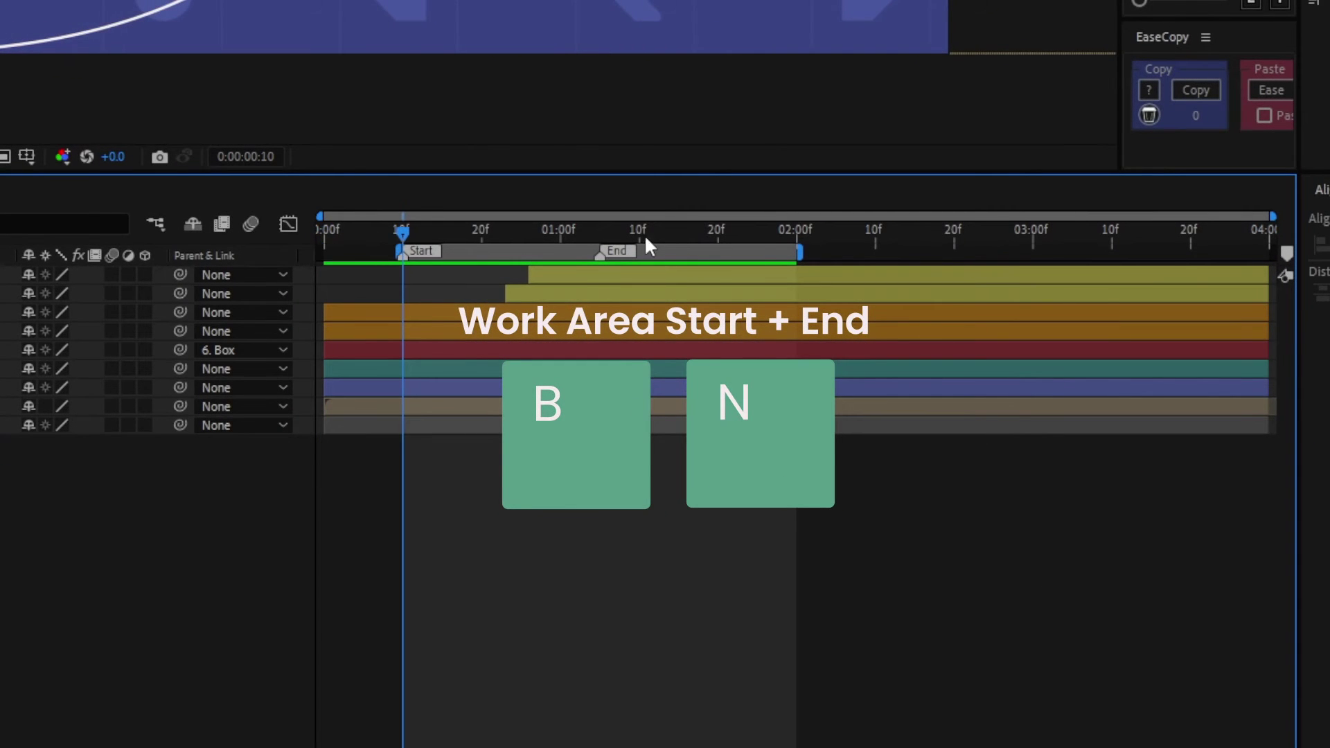
{"action": "left_click", "coordinate": [599, 233]}
{"action": "key", "text": "n"}
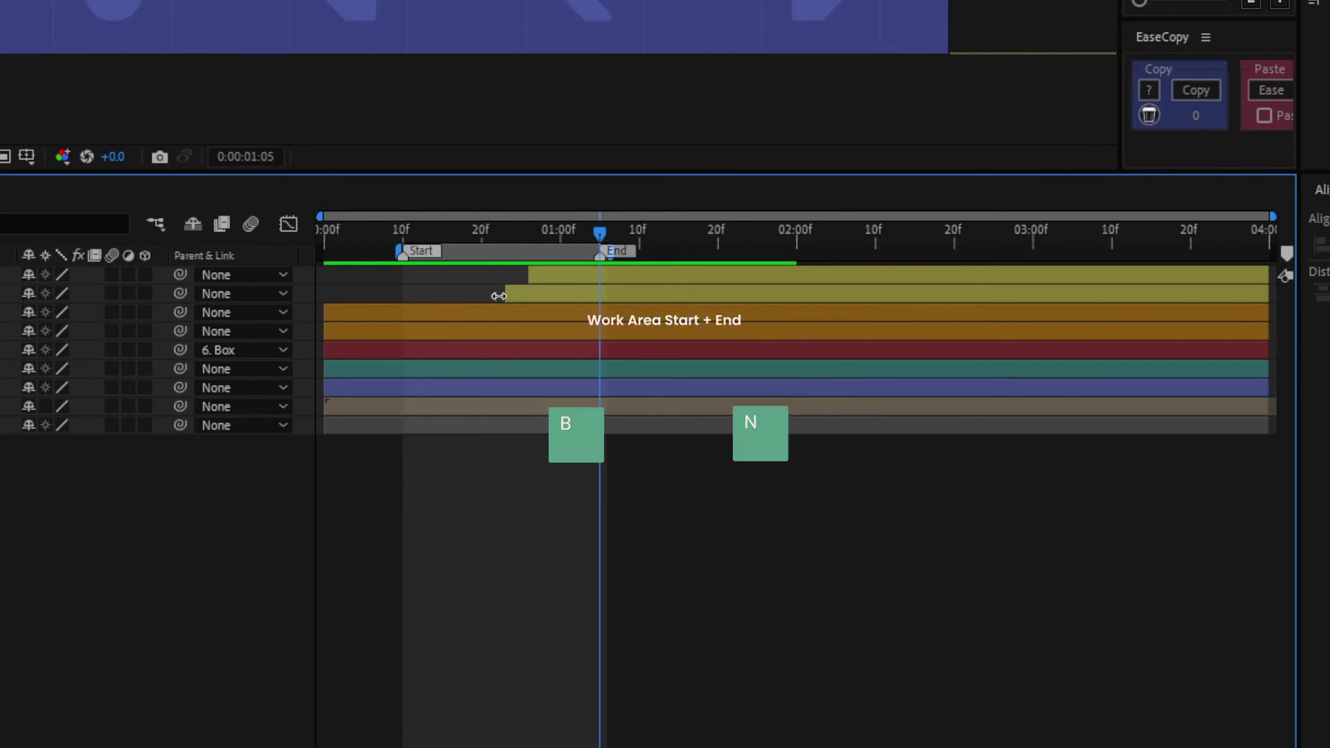
{"action": "right_click", "coordinate": [502, 253]}
{"action": "left_click", "coordinate": [600, 320]}
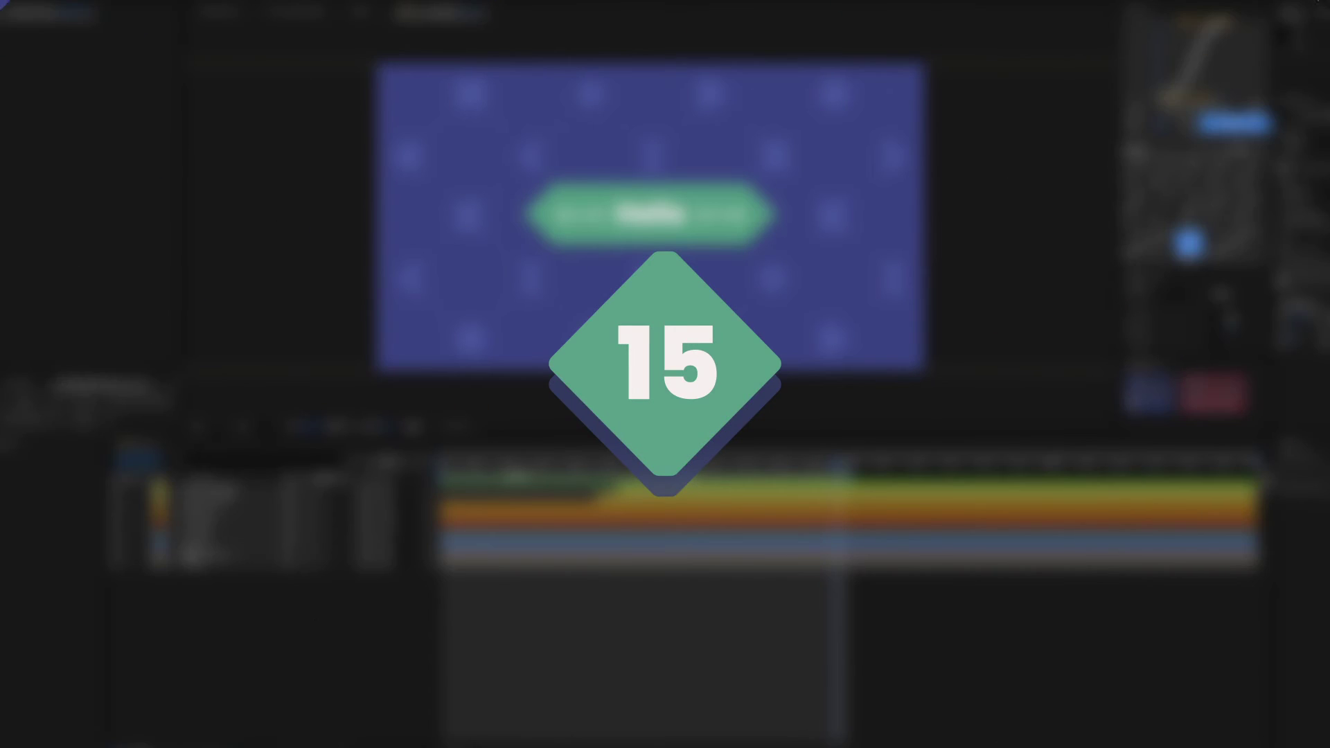
Maximise the viewer, switch to a maximised timeline, and reveal all keyframed properties with U
{"action": "key", "text": "grave"}
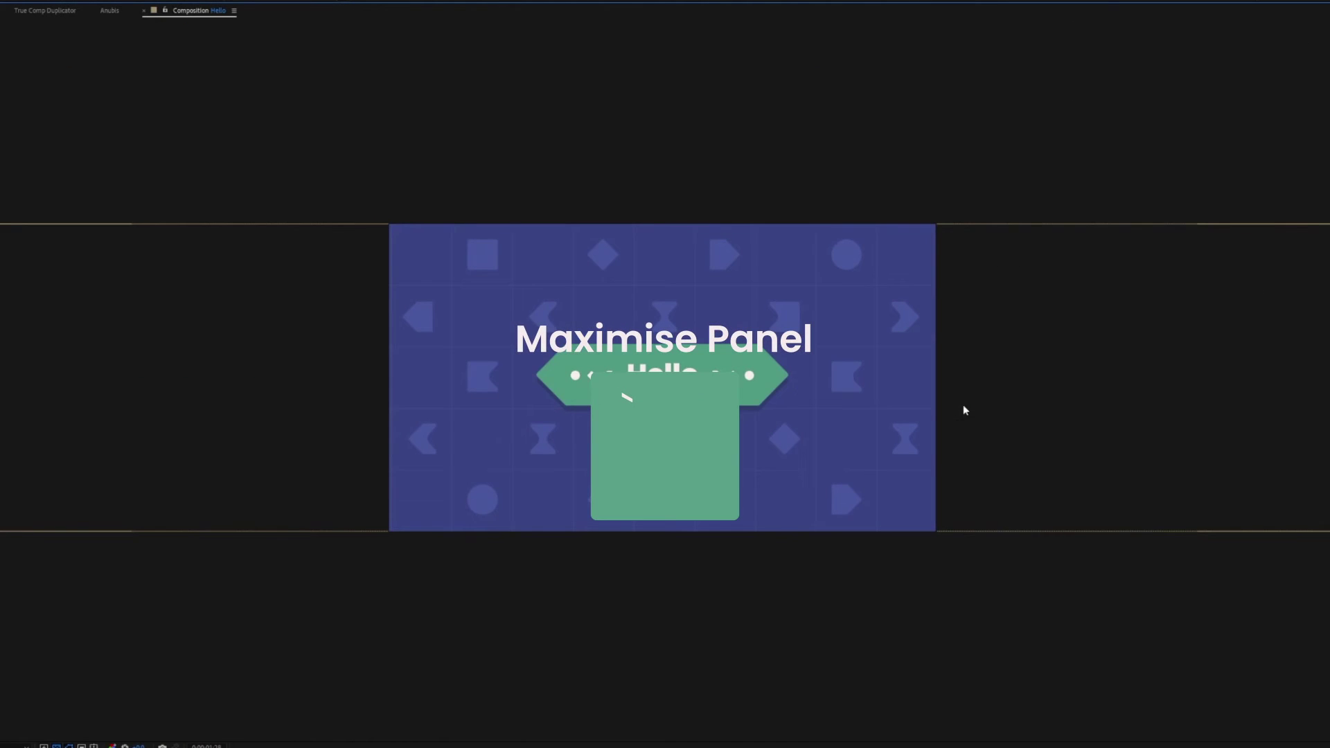
{"action": "key", "text": "grave"}
{"action": "key", "text": "grave"}
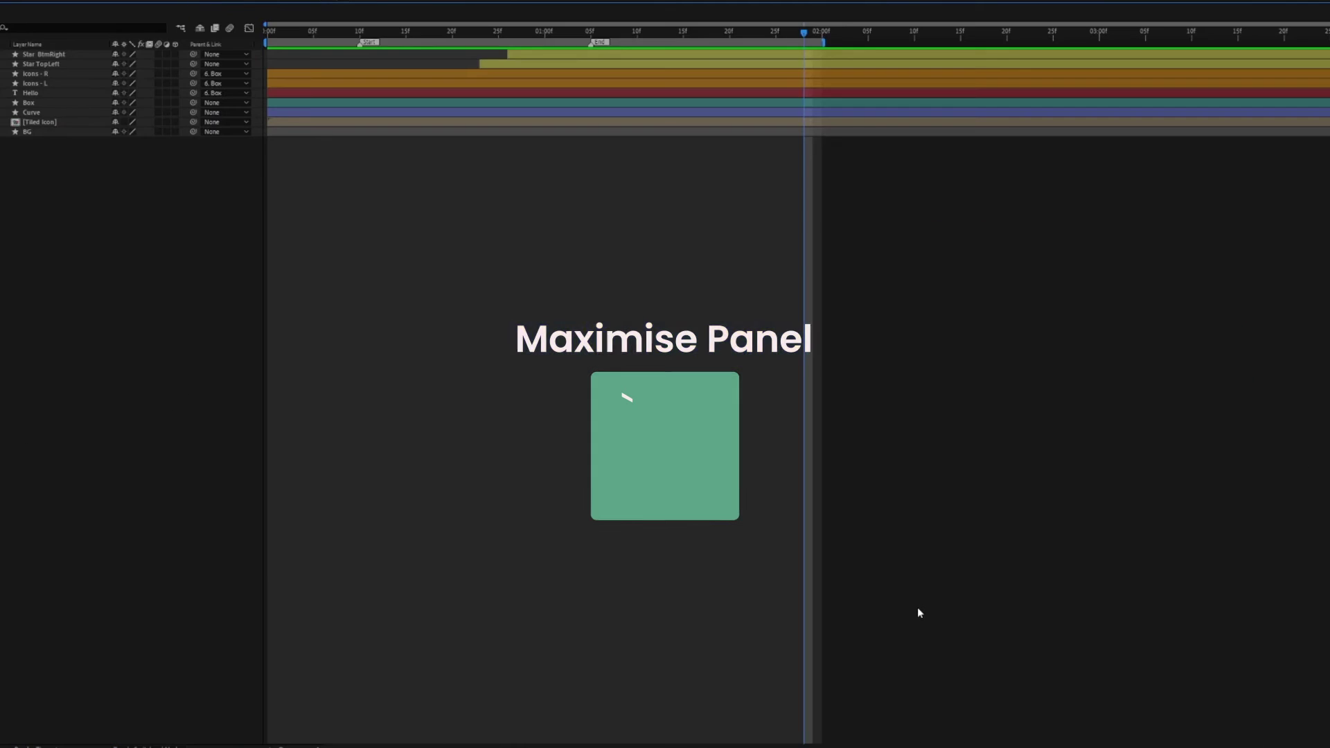
{"action": "key", "text": "u"}
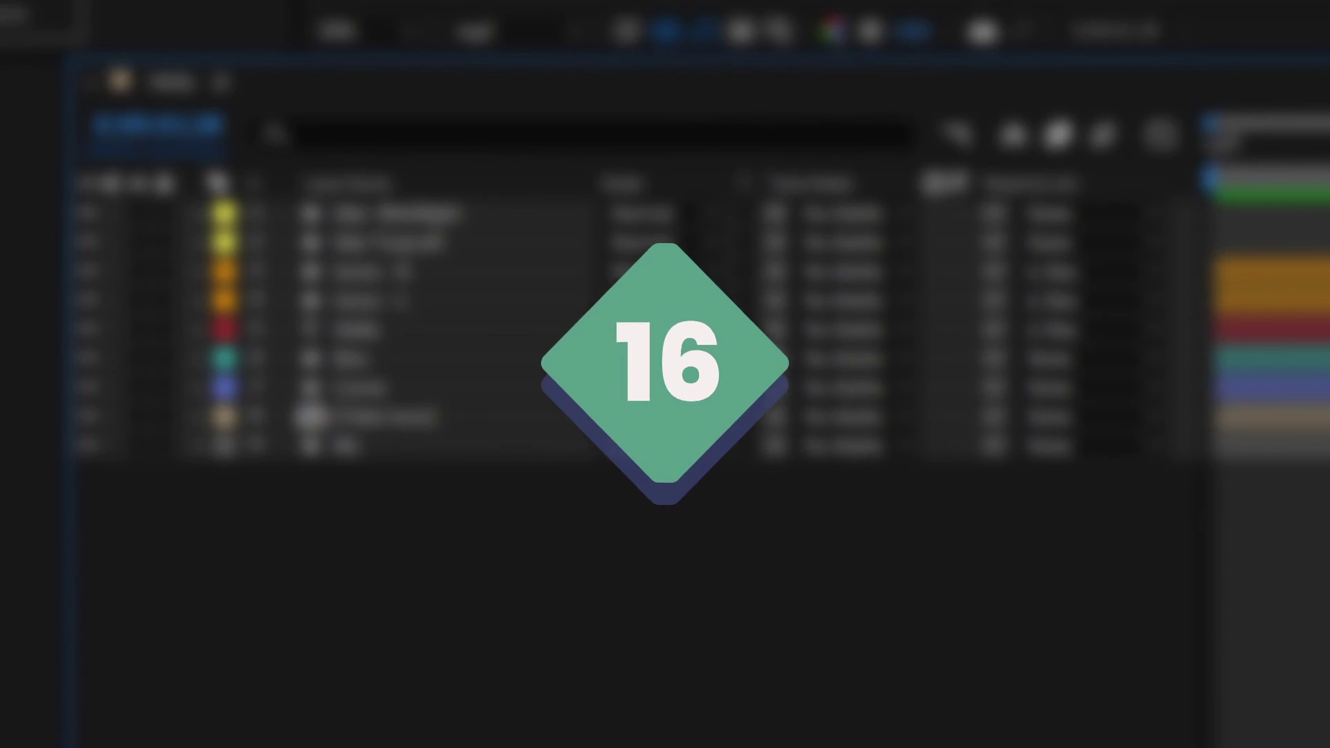
Toggle the layer columns between Switches and Modes with F4 and the Toggle button
{"action": "key", "text": "F4"}
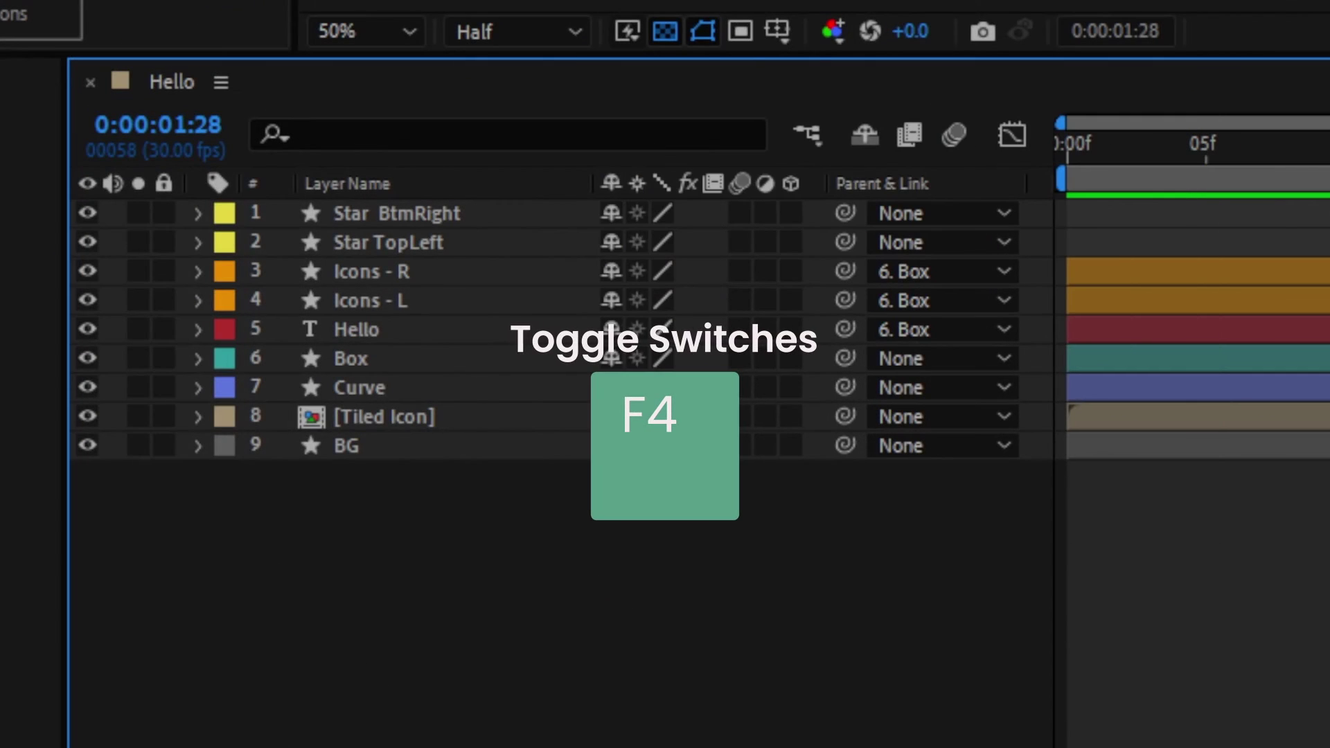
{"action": "key", "text": "F4"}
{"action": "key", "text": "F4"}
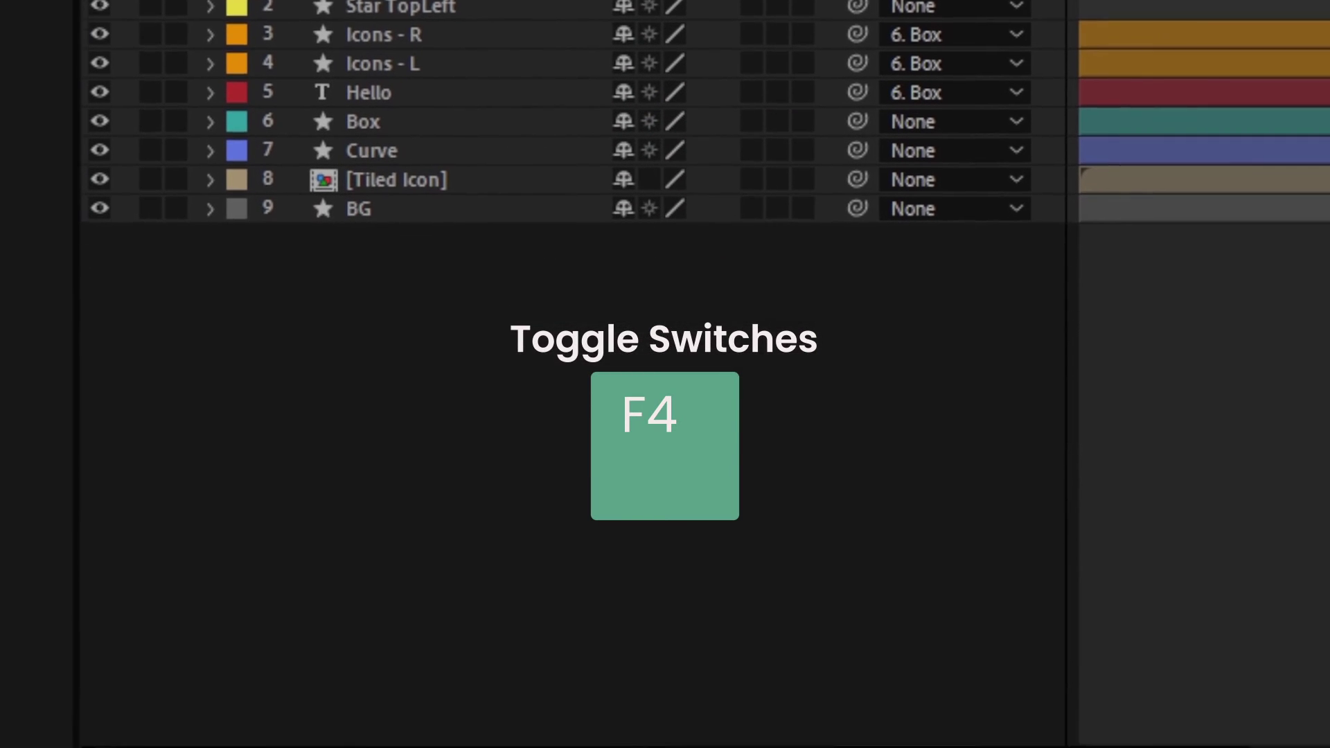
{"action": "left_click", "coordinate": [816, 721]}
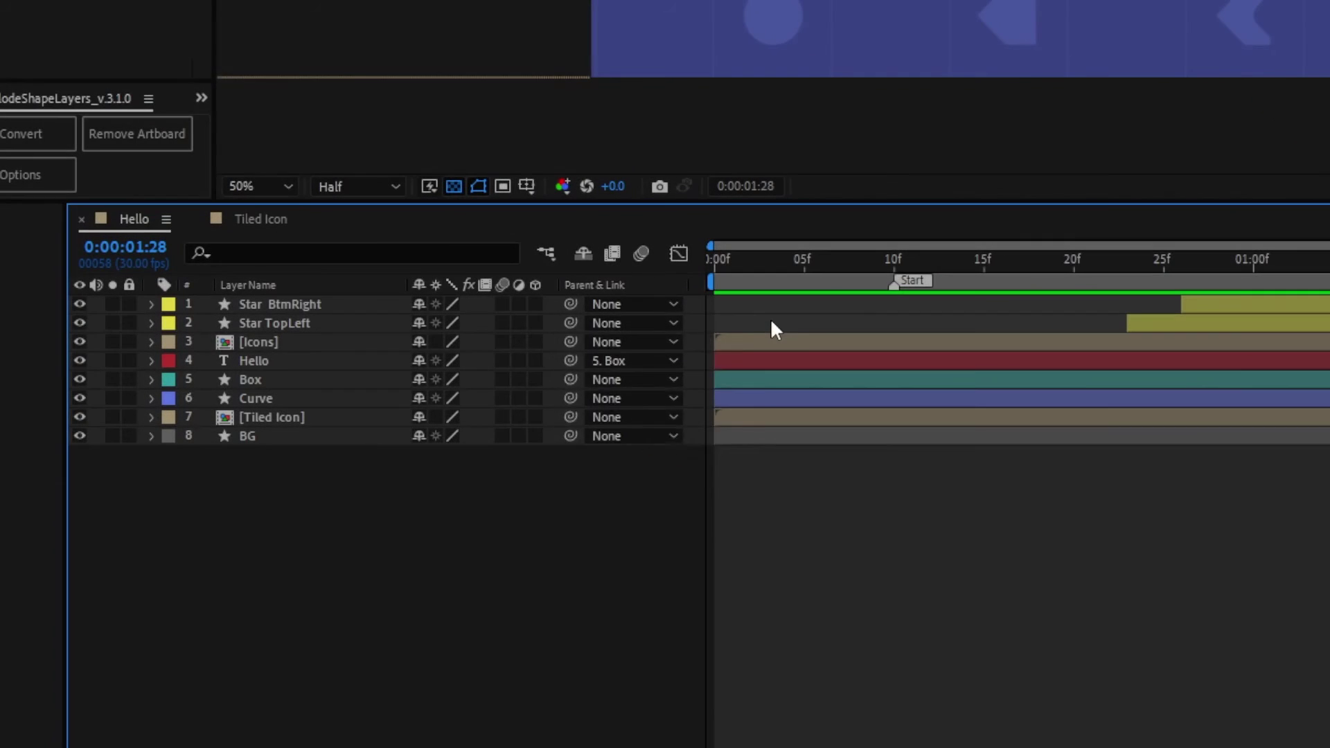
{"action": "key", "text": "Tab"}
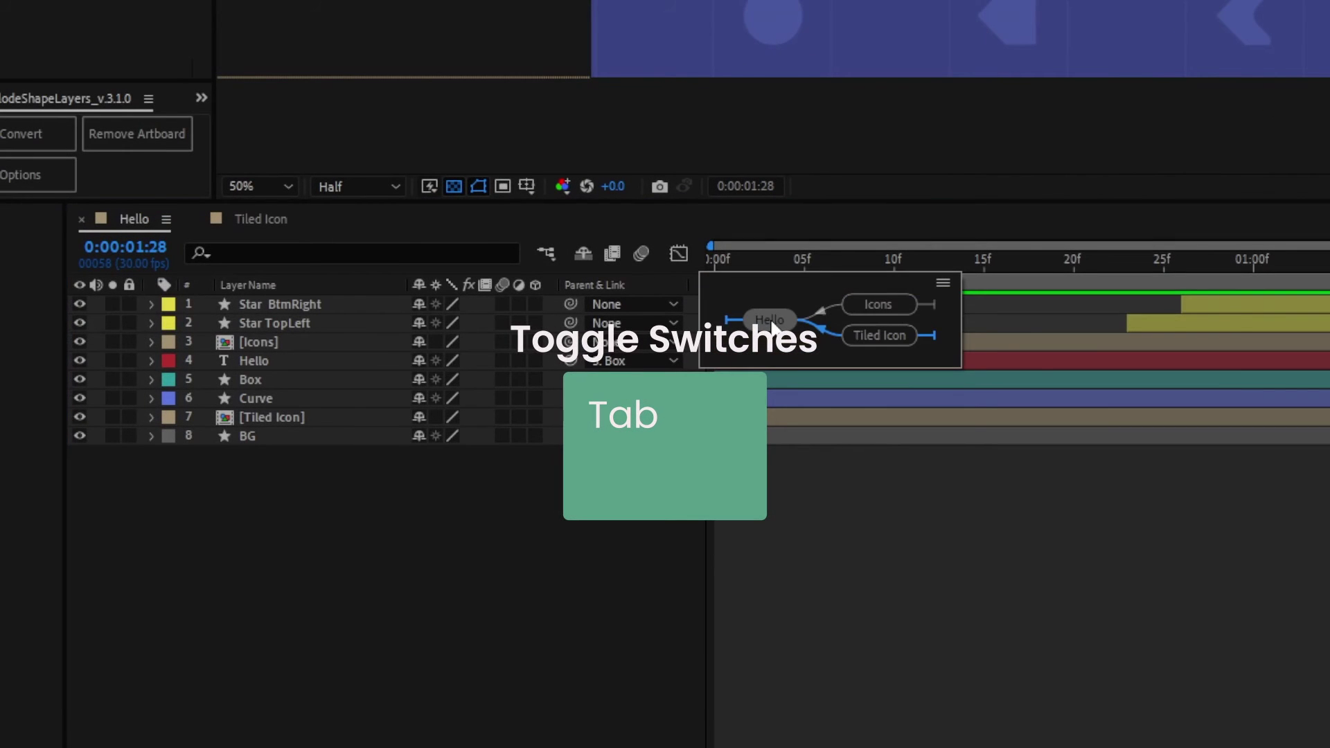
{"action": "left_click", "coordinate": [878, 339]}
{"action": "key", "text": "Tab"}
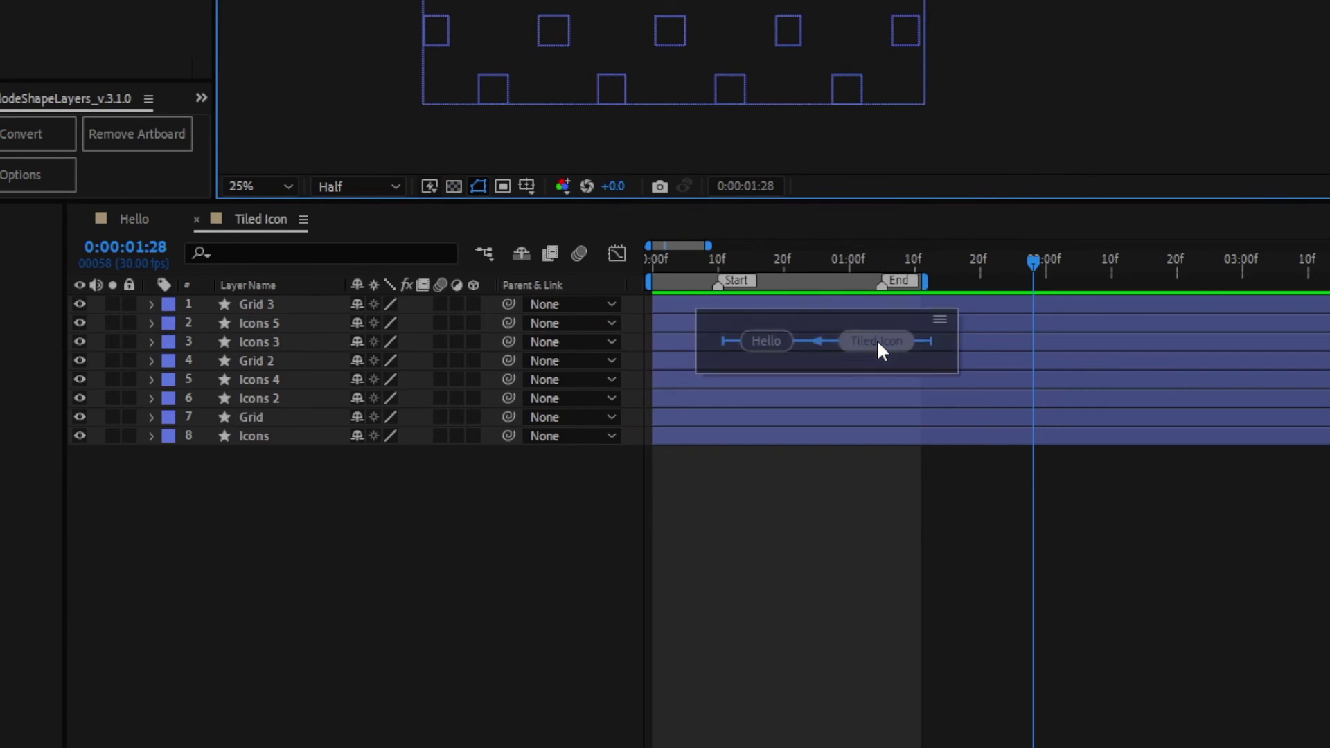
{"action": "left_click", "coordinate": [767, 340]}
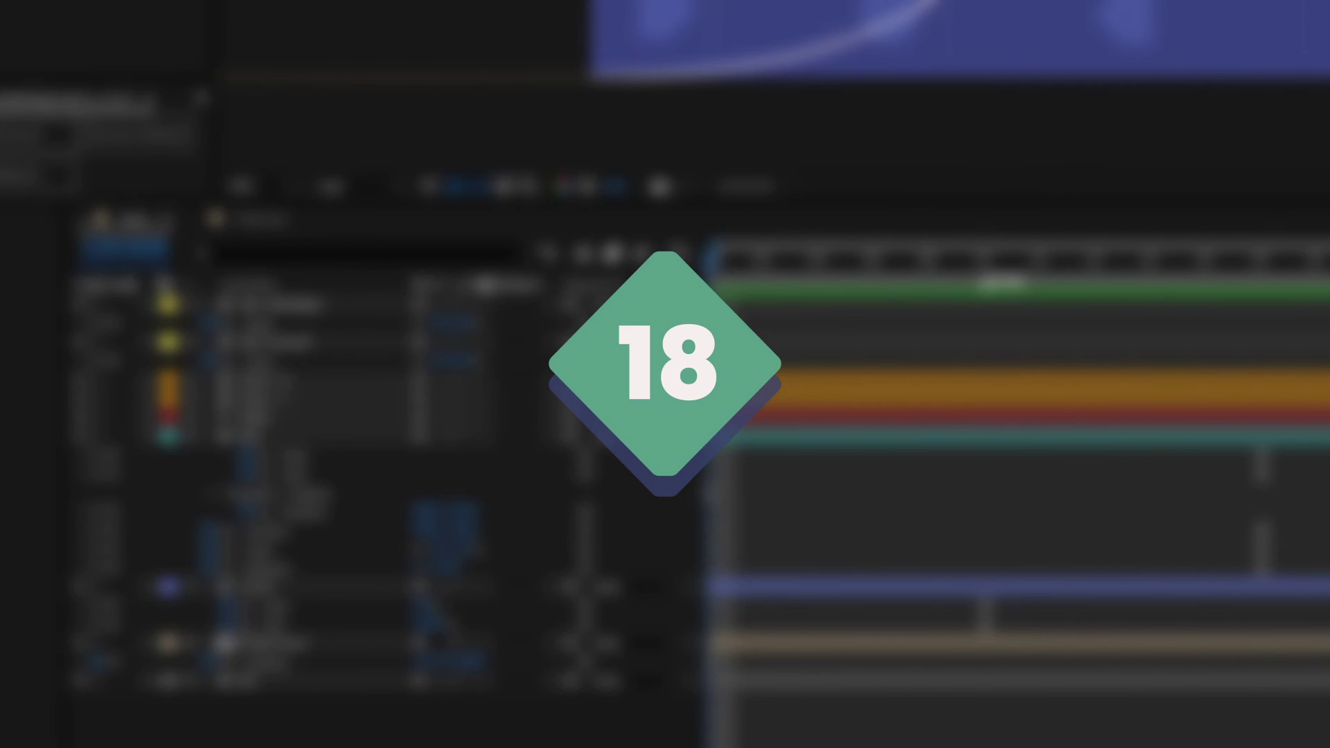
Pan the timeline over to later keyframes, then hold Space to pan slightly back
{"action": "key", "text": "space"}
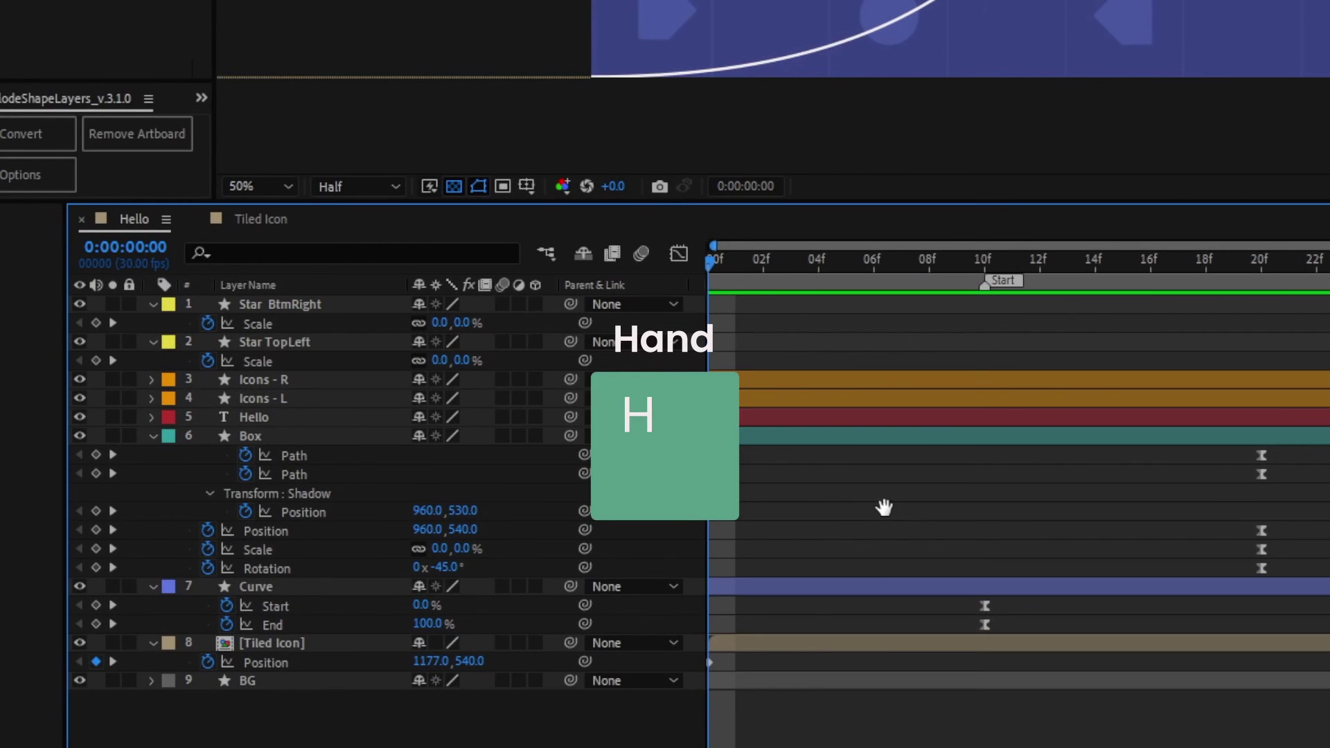
{"action": "left_click_drag", "start_coordinate": [1018, 505], "coordinate": [578, 489]}
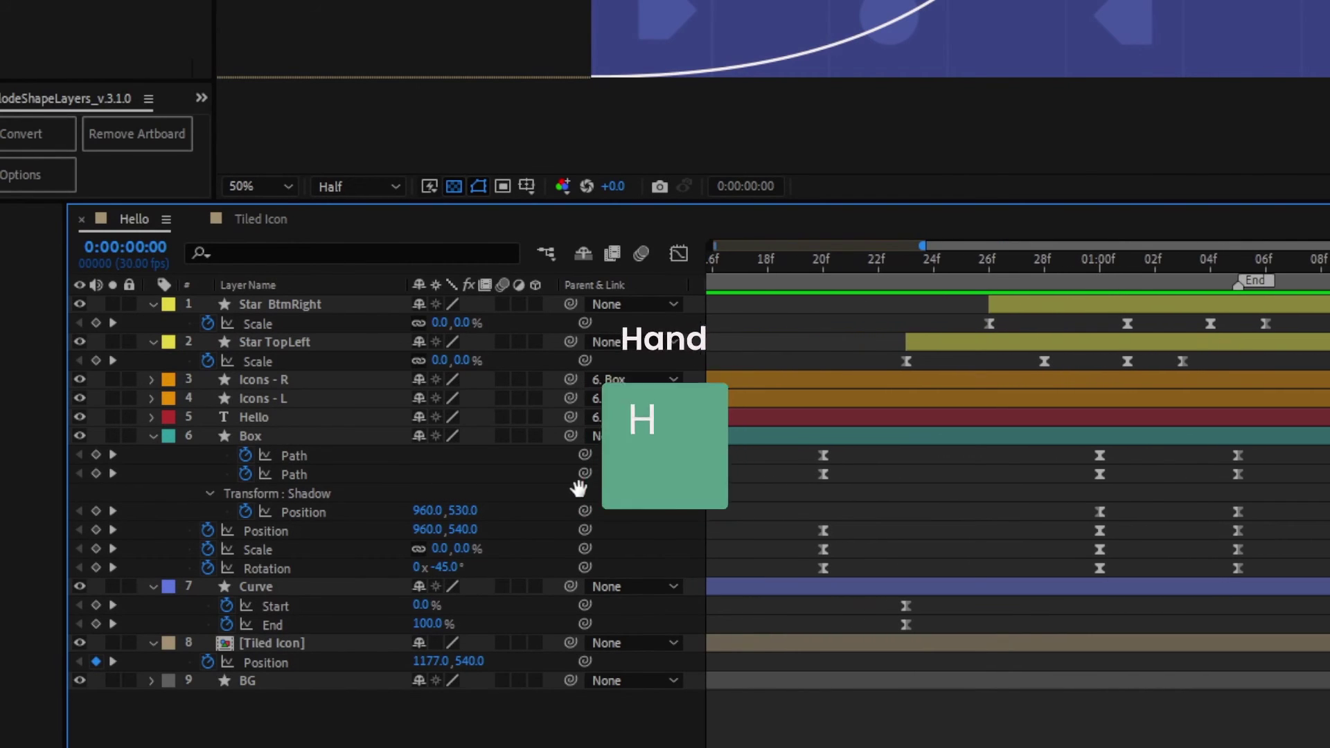
{"action": "key", "text": "v"}
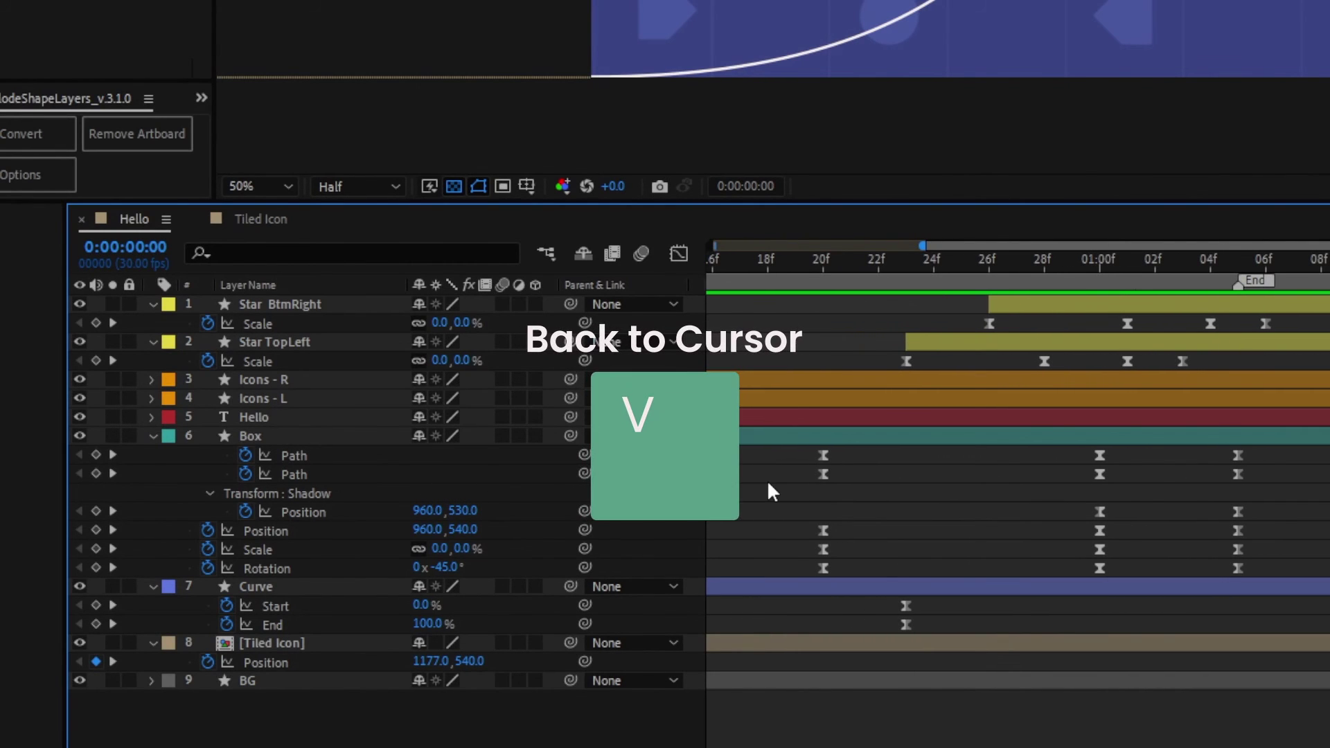
{"action": "key", "text": "space"}
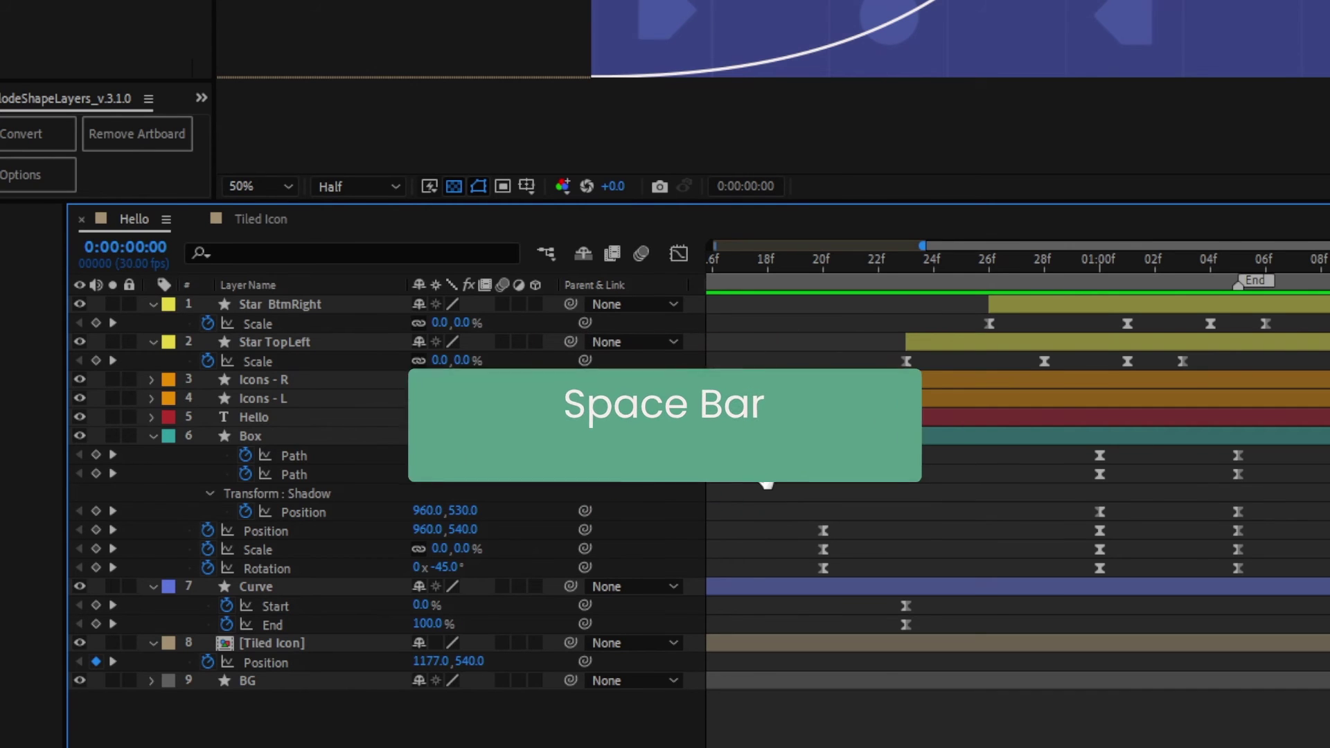
{"action": "left_click_drag", "start_coordinate": [767, 492], "coordinate": [796, 497]}
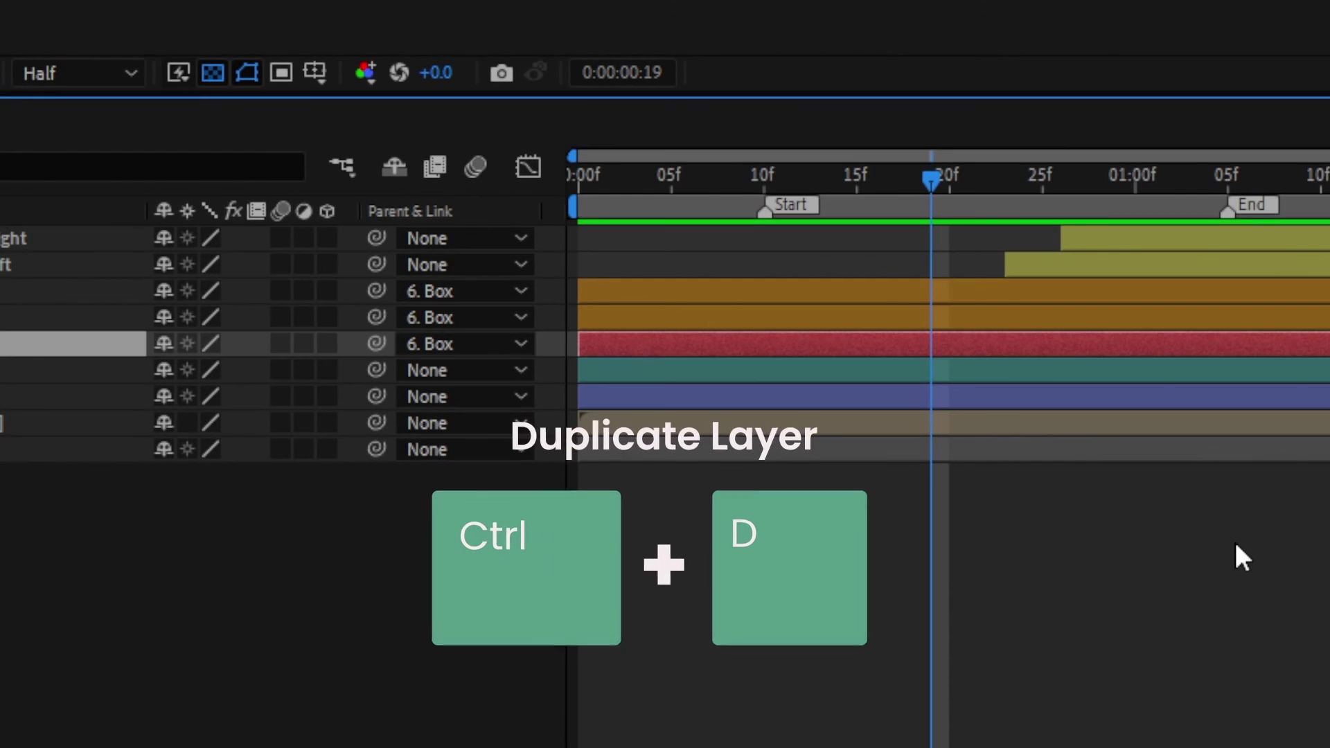
Duplicate the red layer and split it at 19f, then split every layer at 14f
{"action": "key", "text": "ctrl+d"}
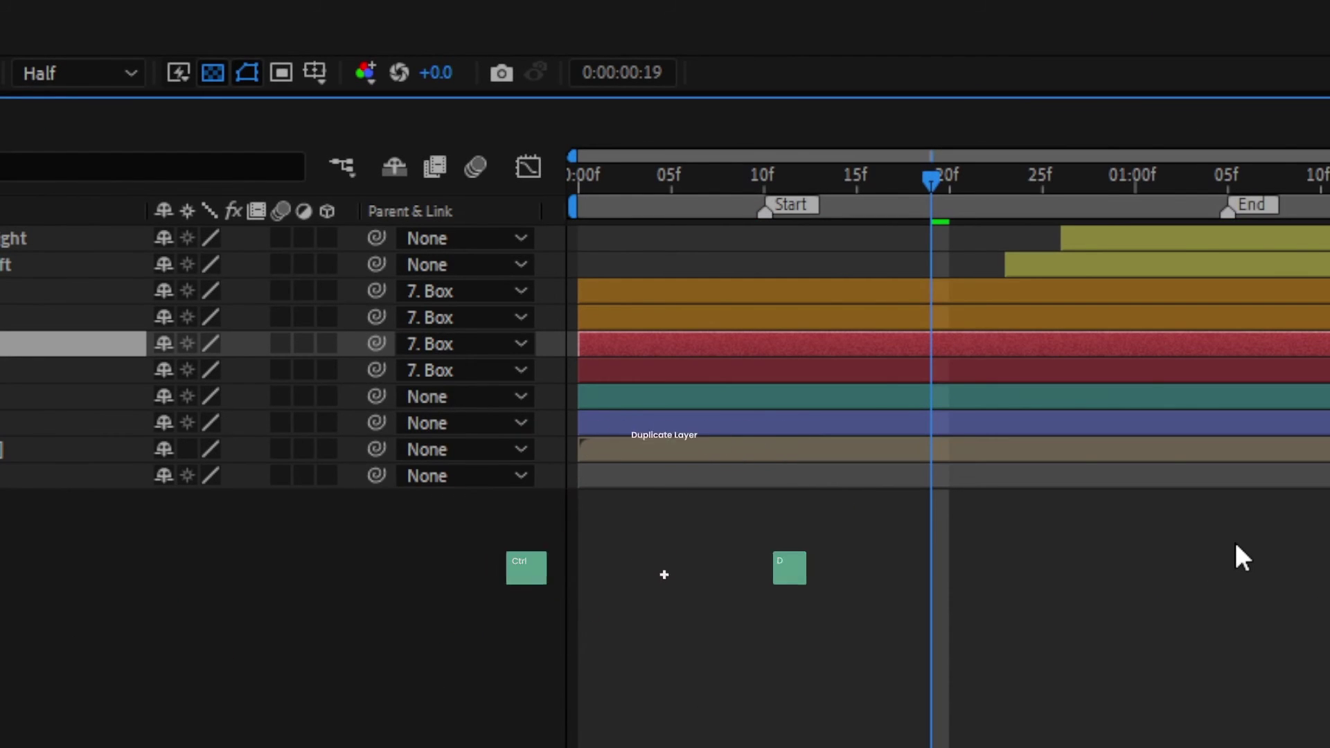
{"action": "key", "text": "ctrl+shift+d"}
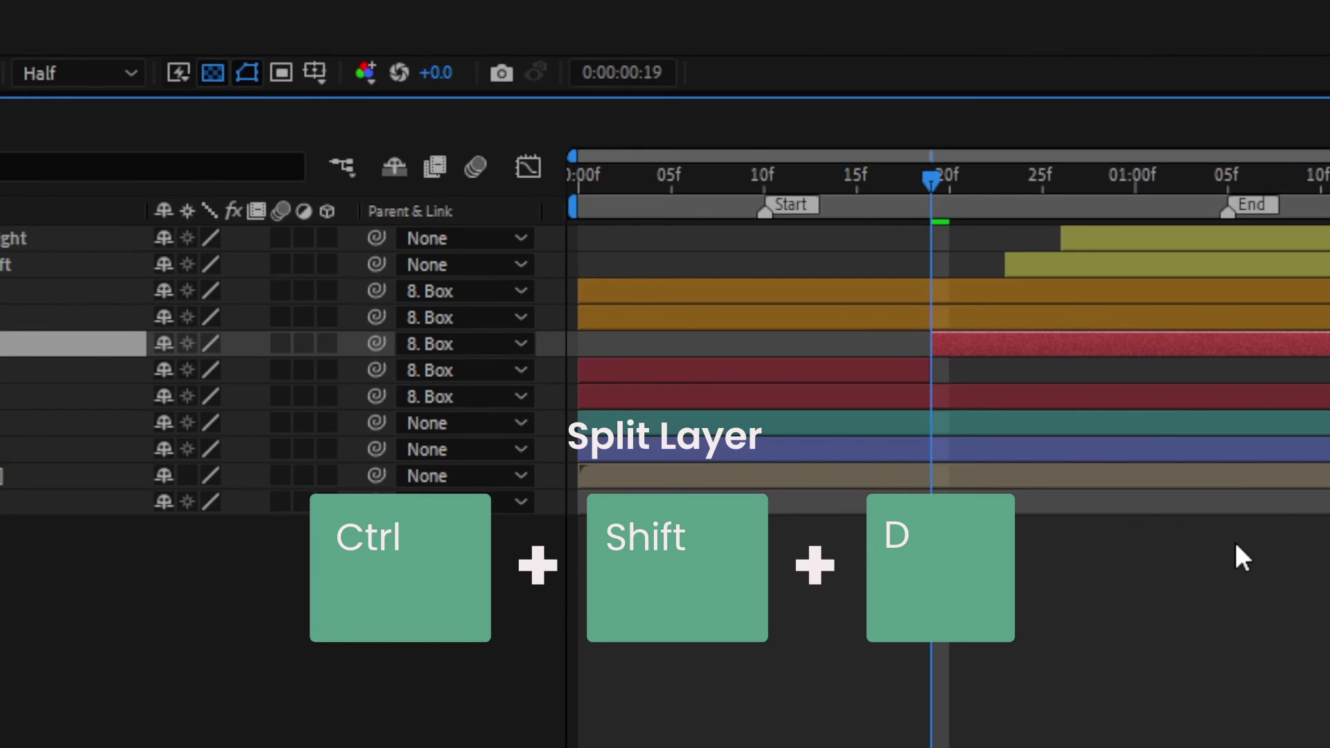
{"action": "left_click", "coordinate": [1161, 559]}
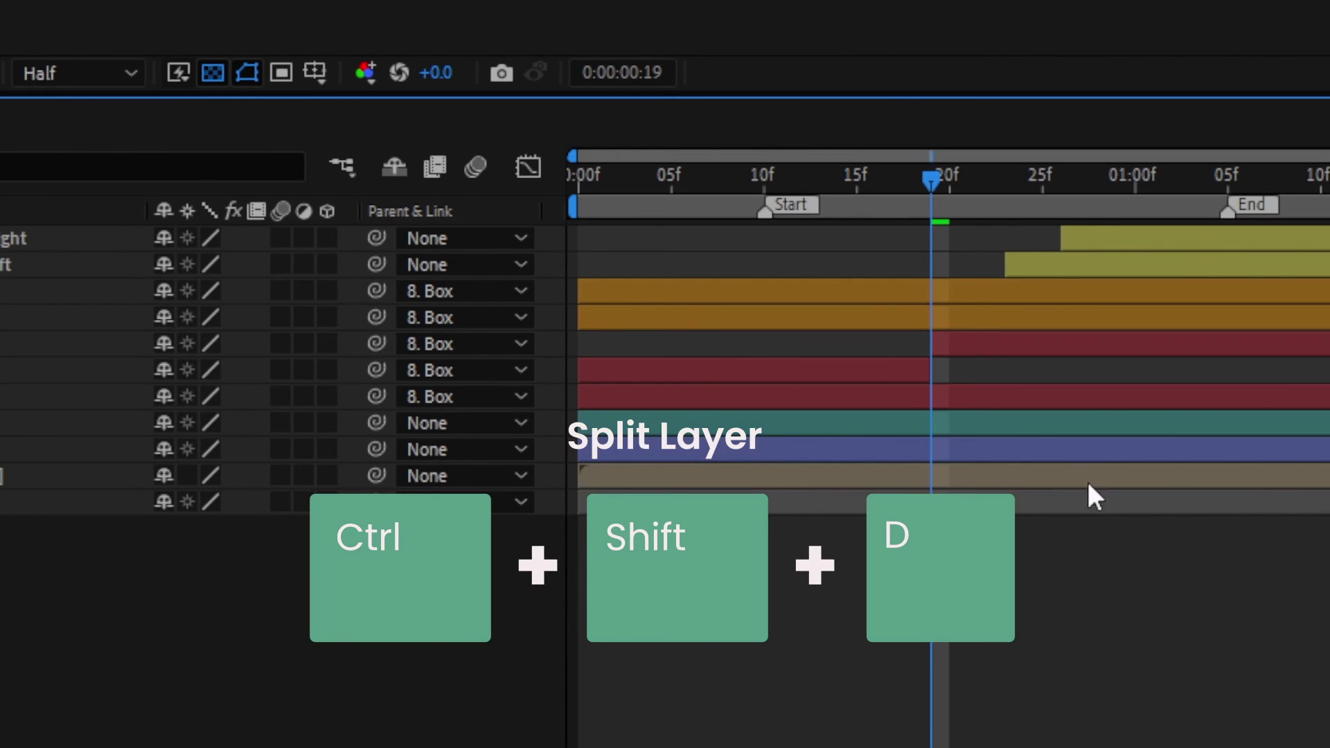
{"action": "left_click", "coordinate": [838, 178]}
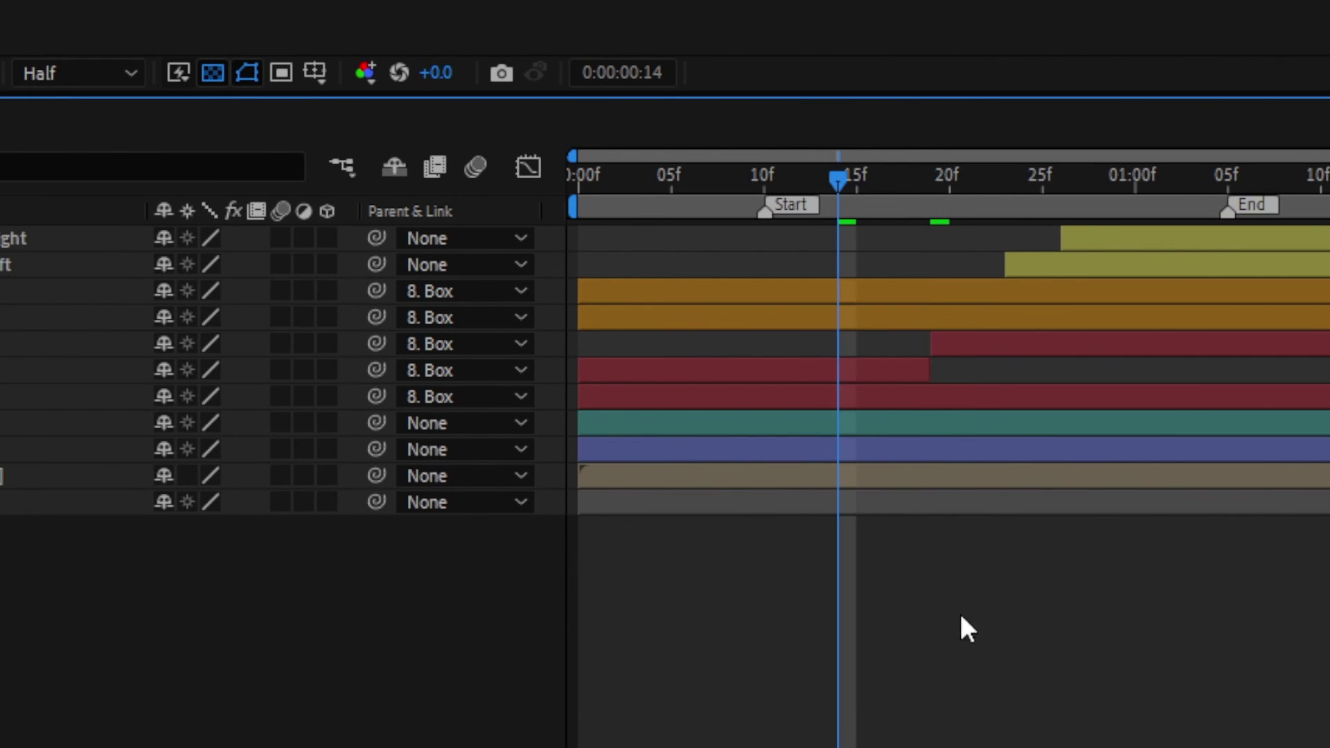
{"action": "key", "text": "ctrl+shift+d"}
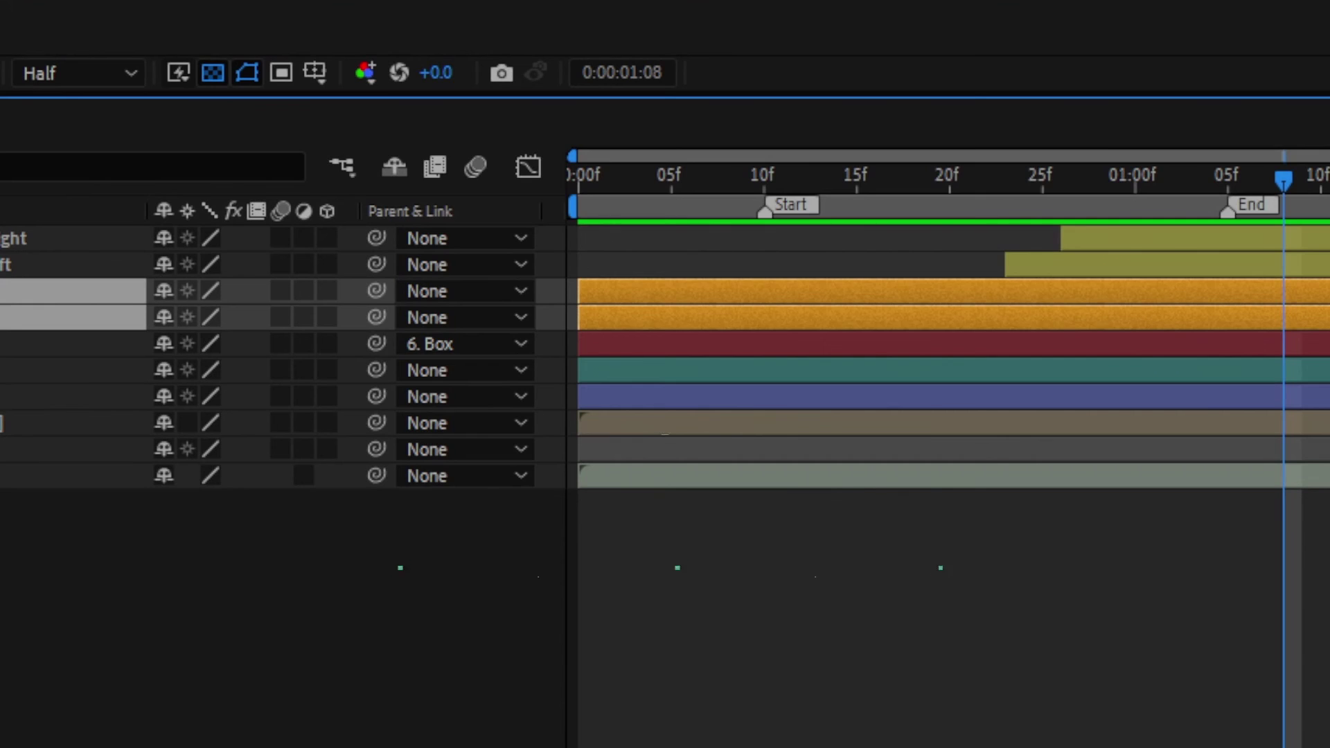
Pre-compose the two selected orange icon layers into a precomp named 'Icons'
{"action": "key", "text": "ctrl+shift+c"}
{"action": "type", "text": "Icons"}
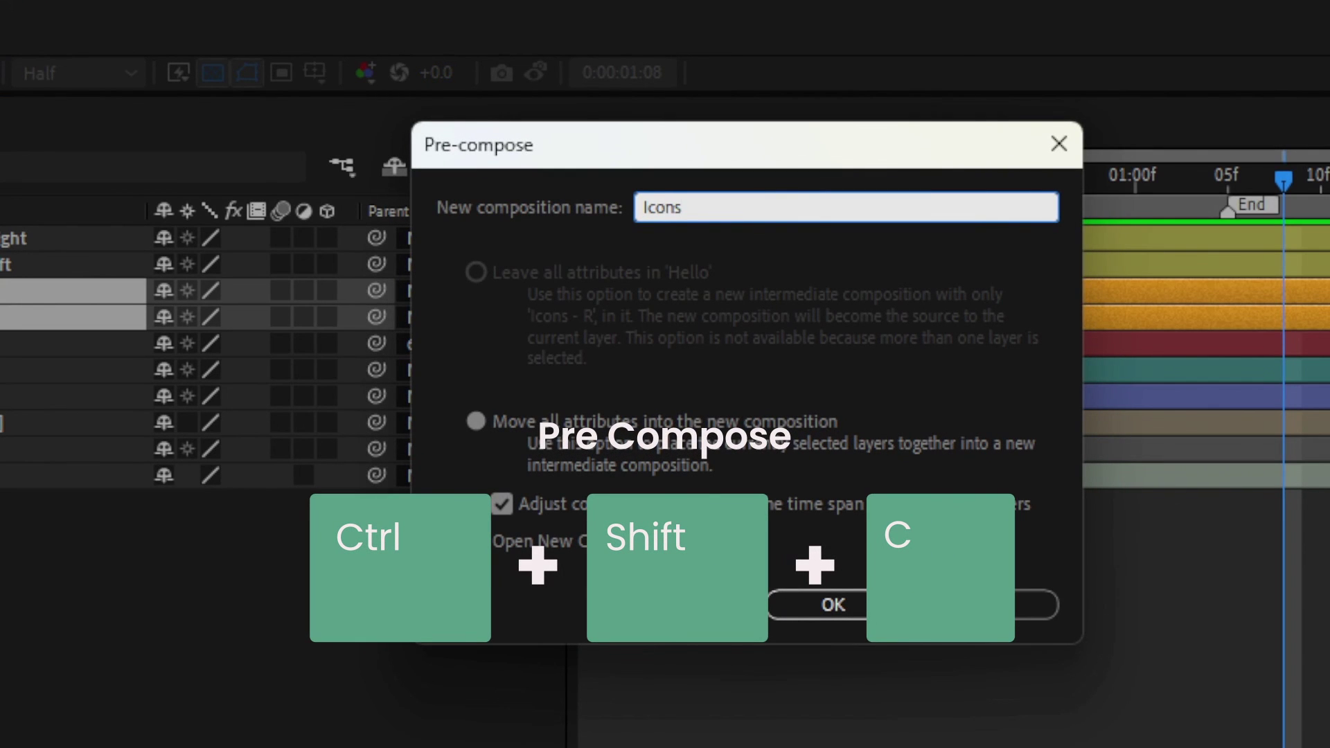
{"action": "left_click", "coordinate": [859, 605]}
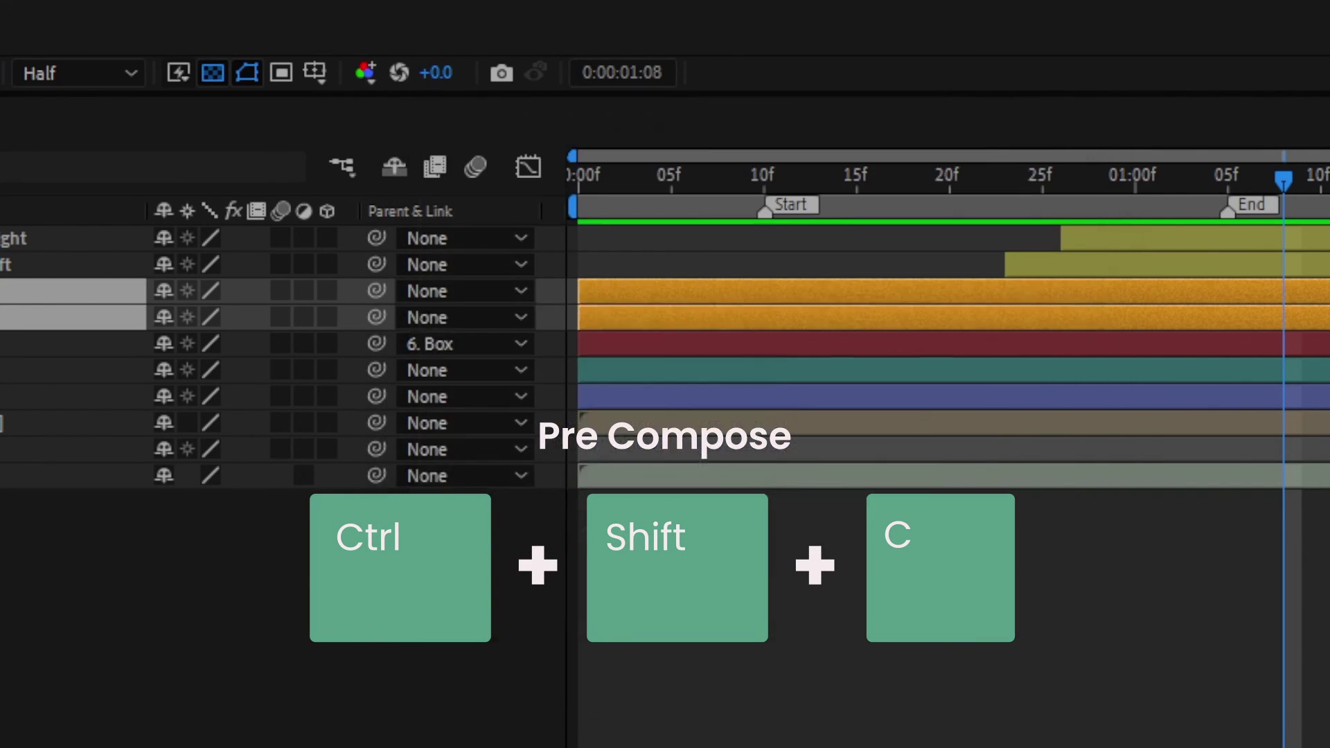
Pre-compose the bottom Texture layer into a precomp named 'Texture BG'
{"action": "left_click", "coordinate": [950, 449]}
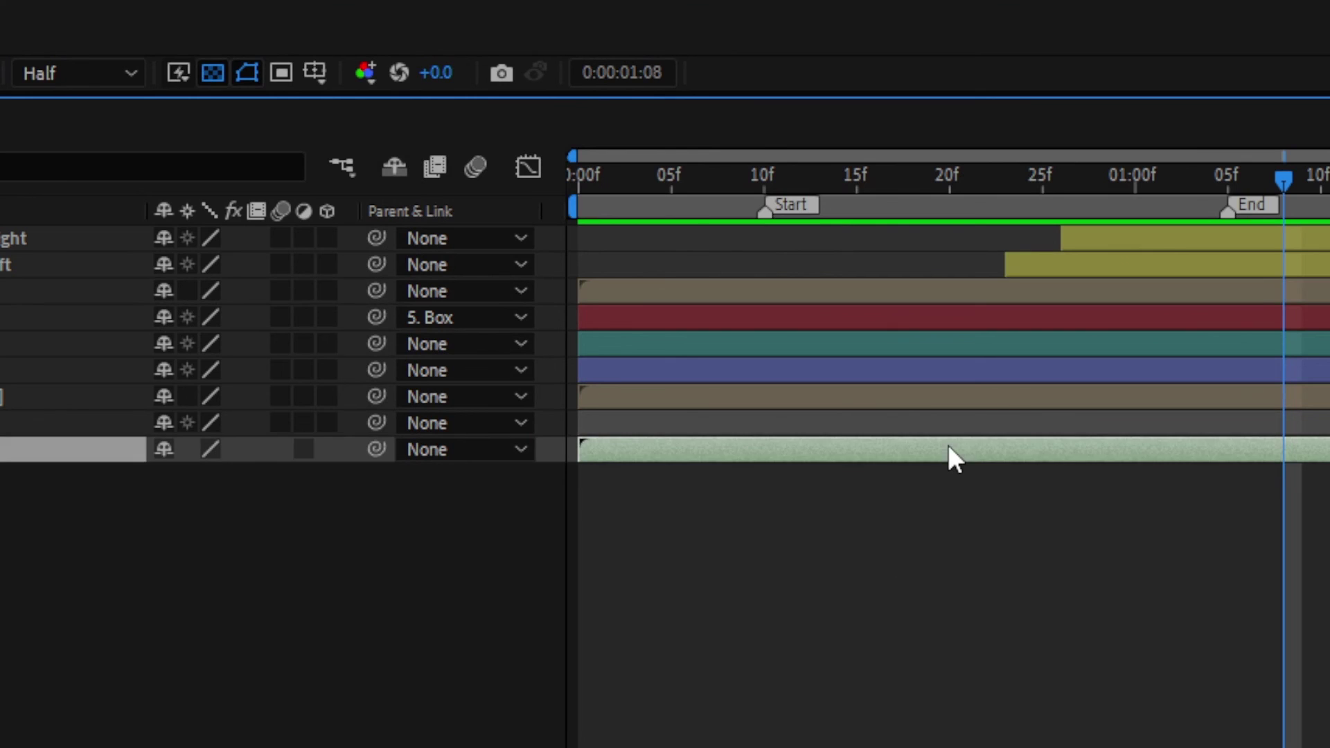
{"action": "key", "text": "ctrl+shift+c"}
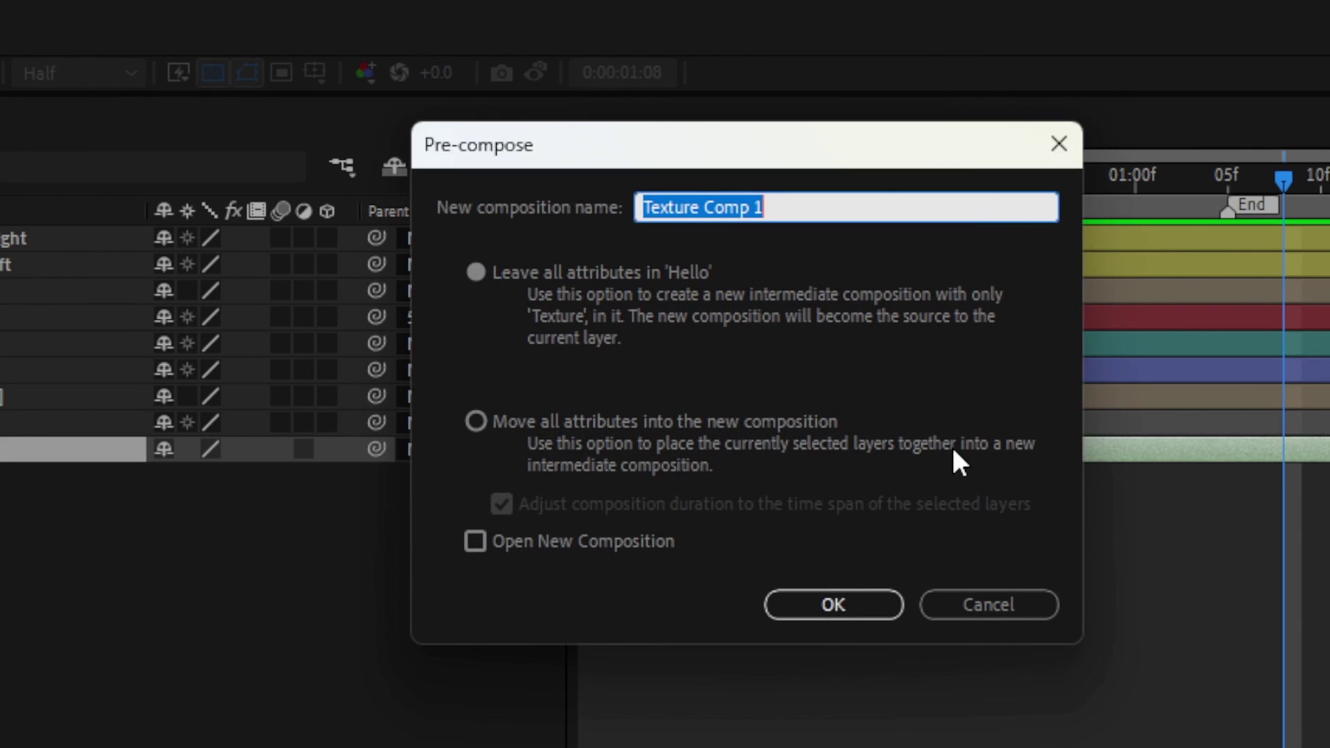
{"action": "type", "text": "Textu"}
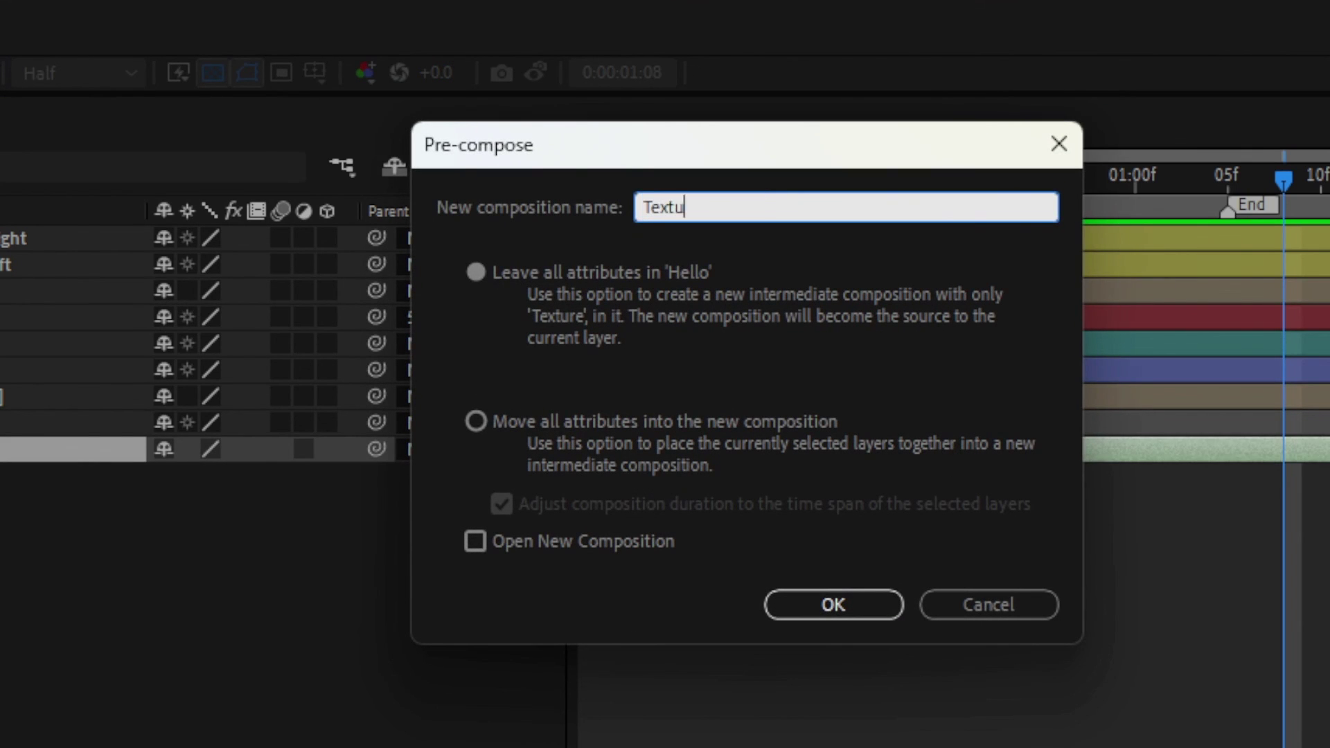
{"action": "type", "text": "re BG"}
{"action": "left_click", "coordinate": [818, 596]}
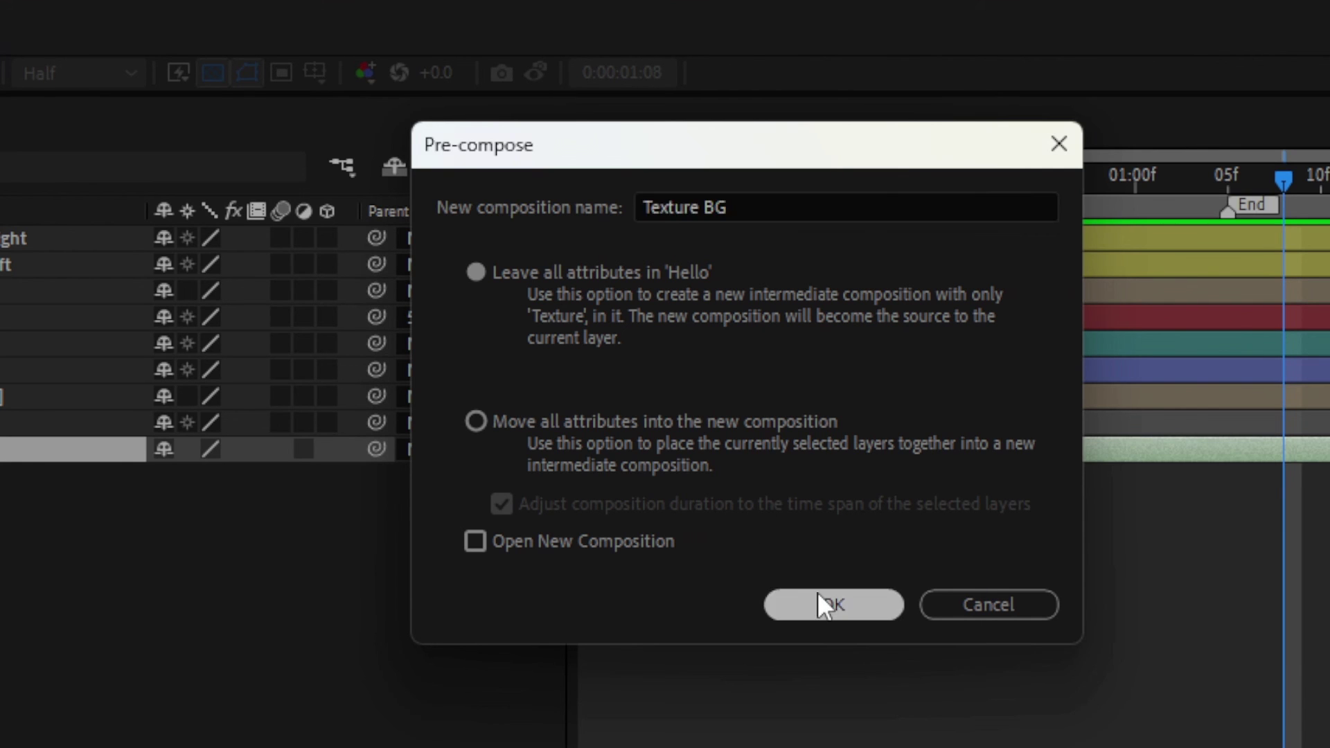